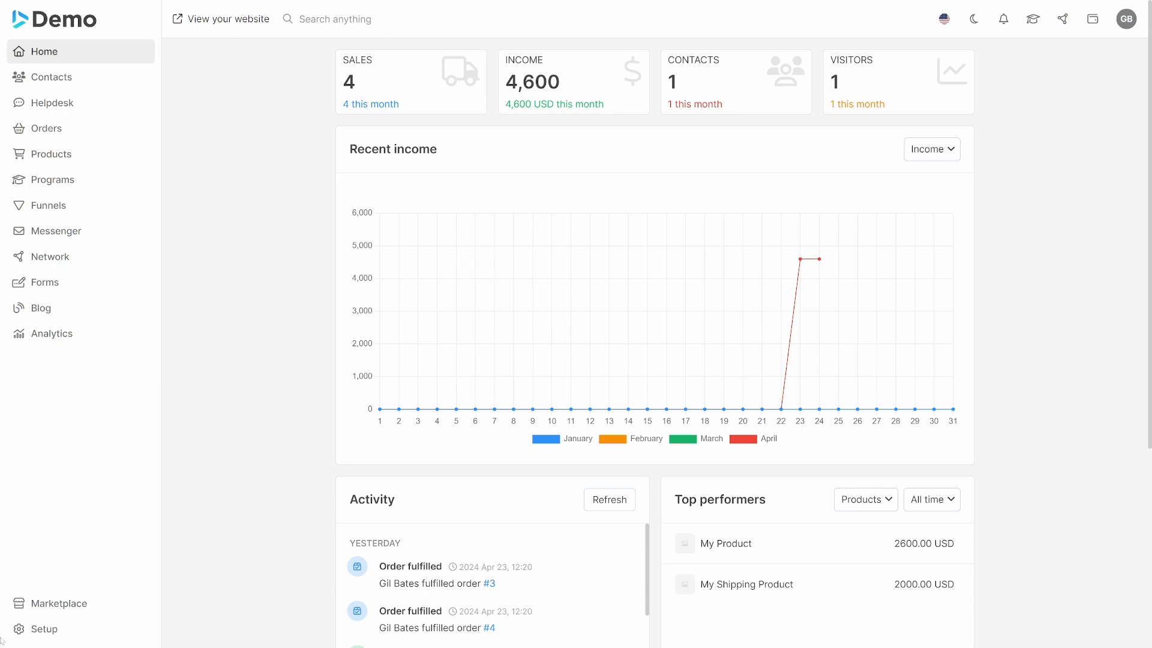
# Start a new staff record in the system settings and fill in the first staff member's first name, last name and email address.
pyautogui.click(90, 635)
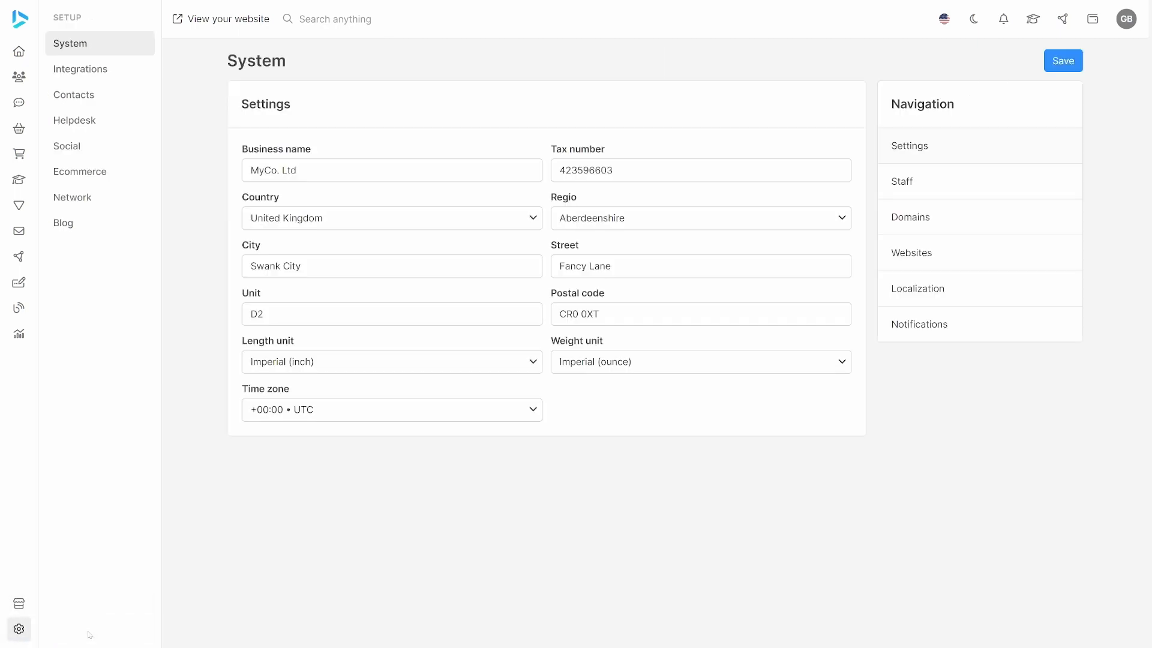
pyautogui.click(945, 188)
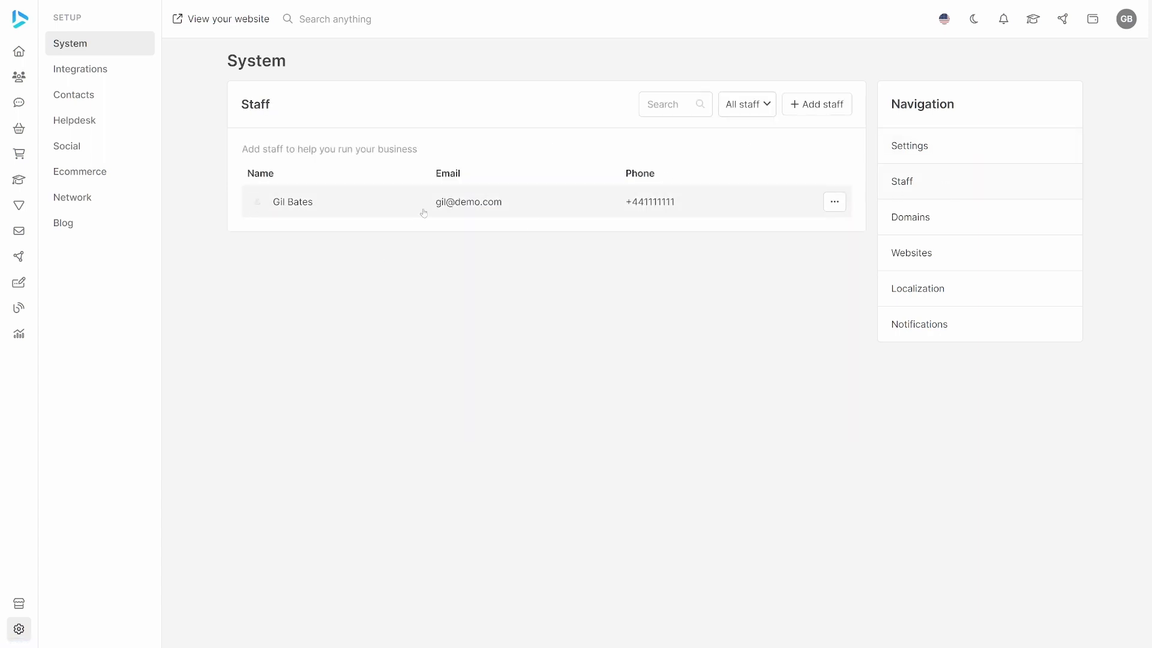
pyautogui.click(805, 108)
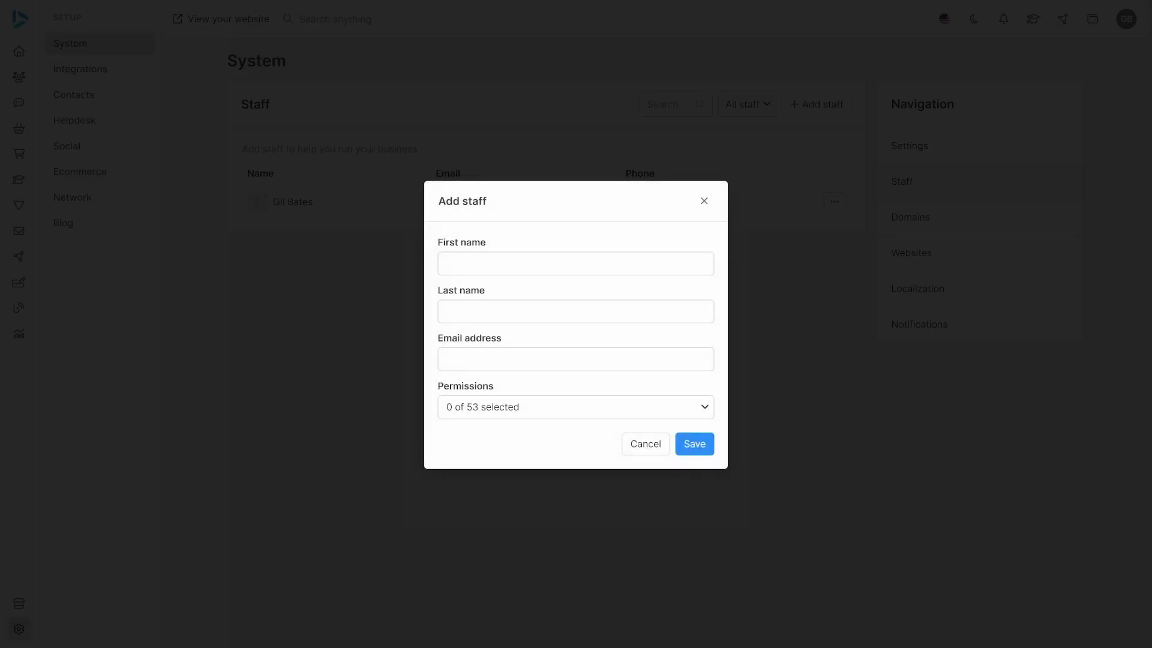
pyautogui.write('Bill')
pyautogui.press('Tab')
pyautogui.write('Nye')
pyautogui.write('bill@dem')
pyautogui.write('o.com')
# Grant the new staff member only the Sales permission under Orders and save the record.
pyautogui.click(524, 409)
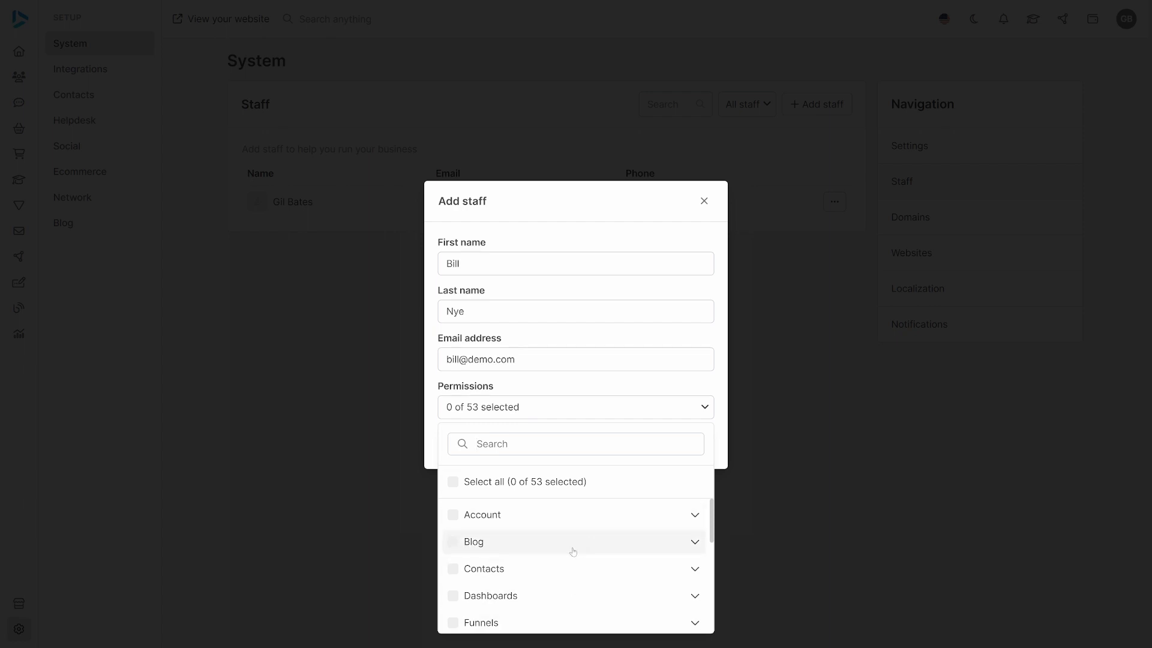
pyautogui.scroll(-5, 572, 552)
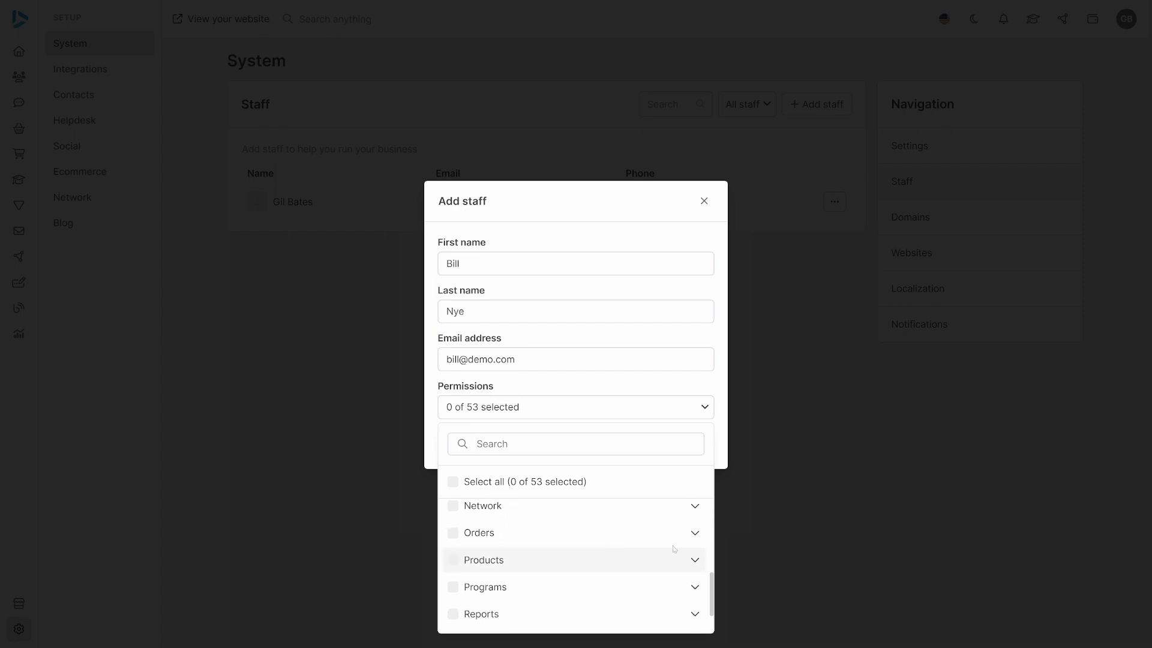
pyautogui.click(694, 534)
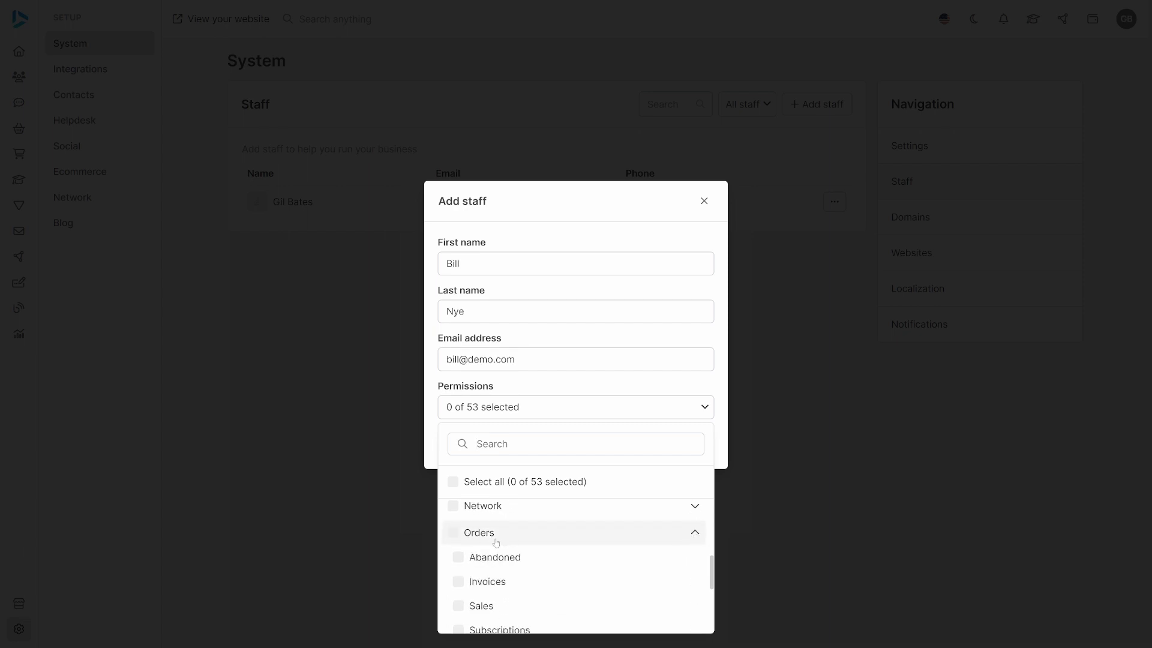
pyautogui.click(461, 607)
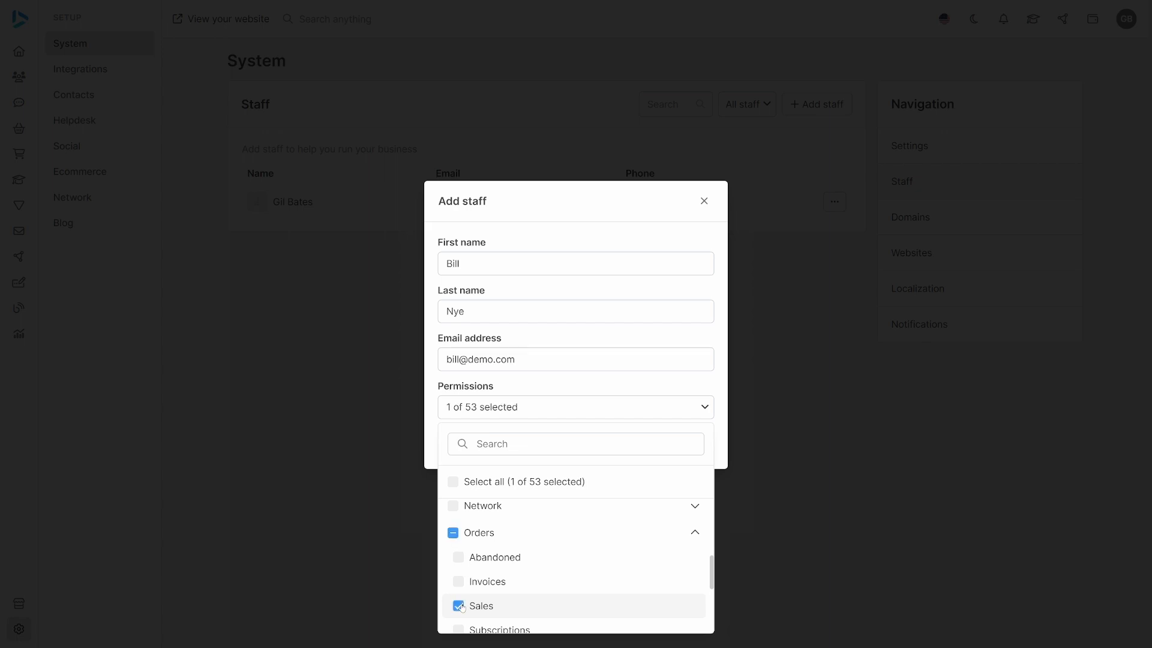
pyautogui.click(677, 405)
pyautogui.click(694, 443)
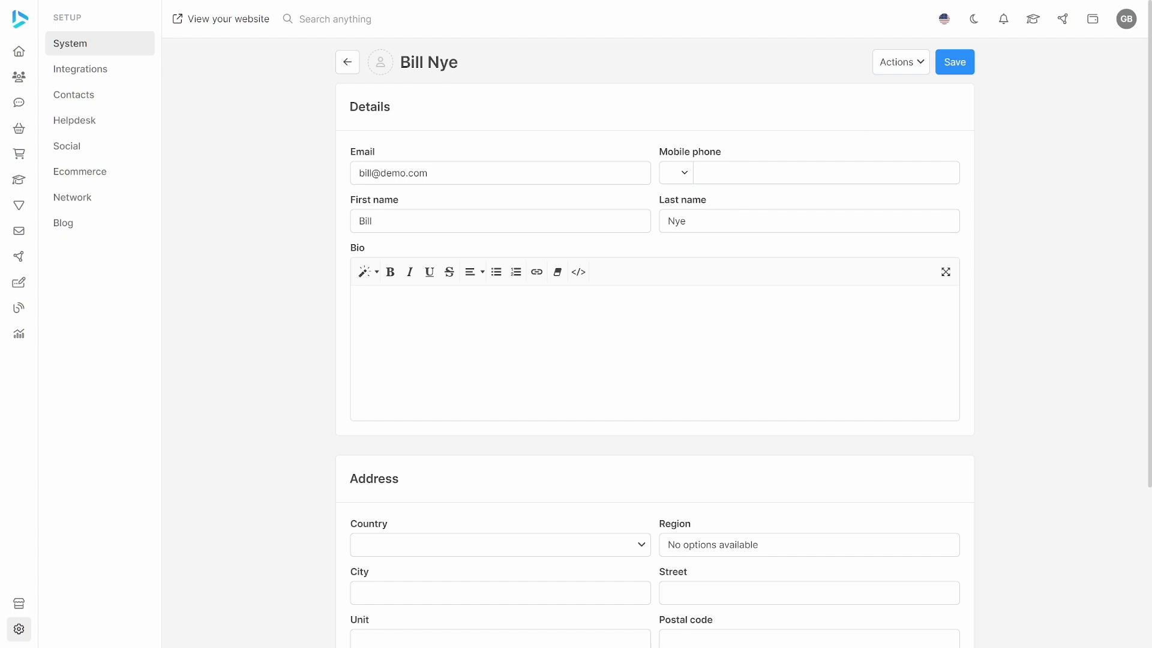
# Reset the new staff member's password, entering the new password and its confirmation.
pyautogui.click(901, 65)
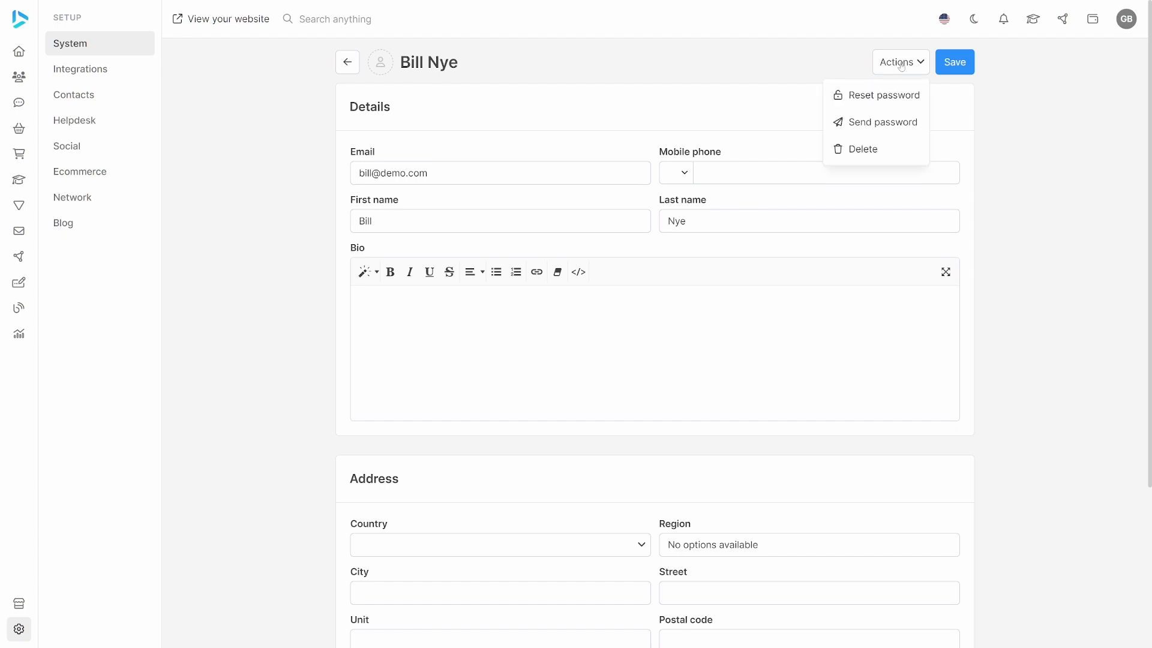
pyautogui.click(866, 106)
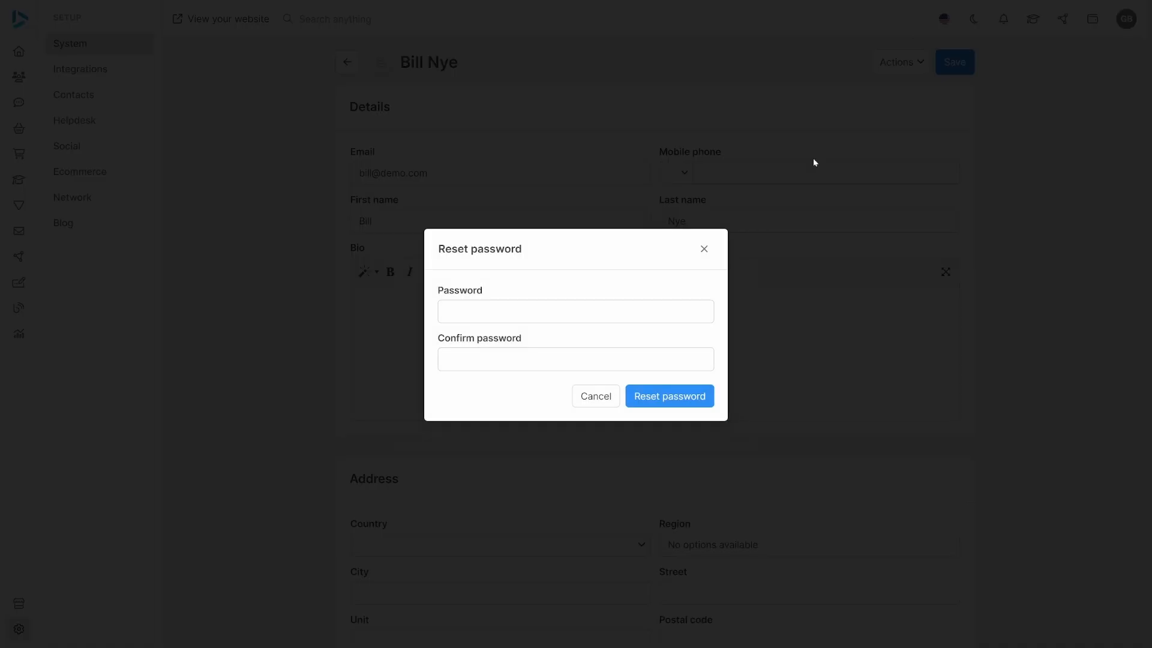
pyautogui.write('••••••')
pyautogui.press('Tab')
pyautogui.write('••••••')
pyautogui.click(638, 401)
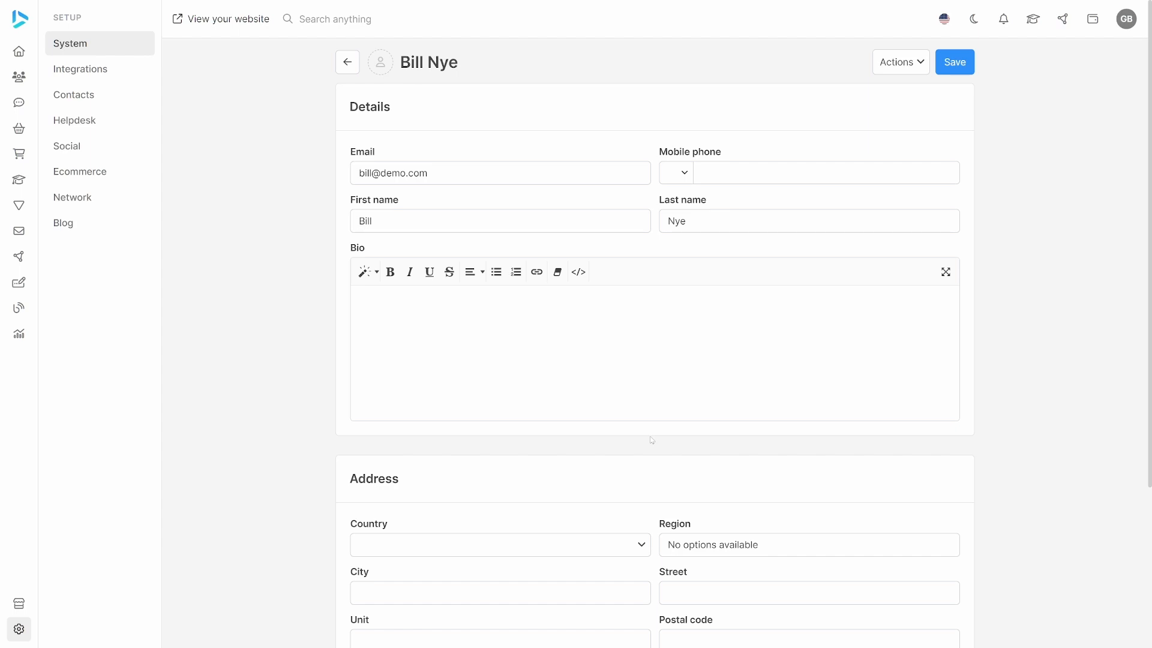
# Return to the staff list and start a second staff record with that person's first name, last name and email address.
pyautogui.click(348, 65)
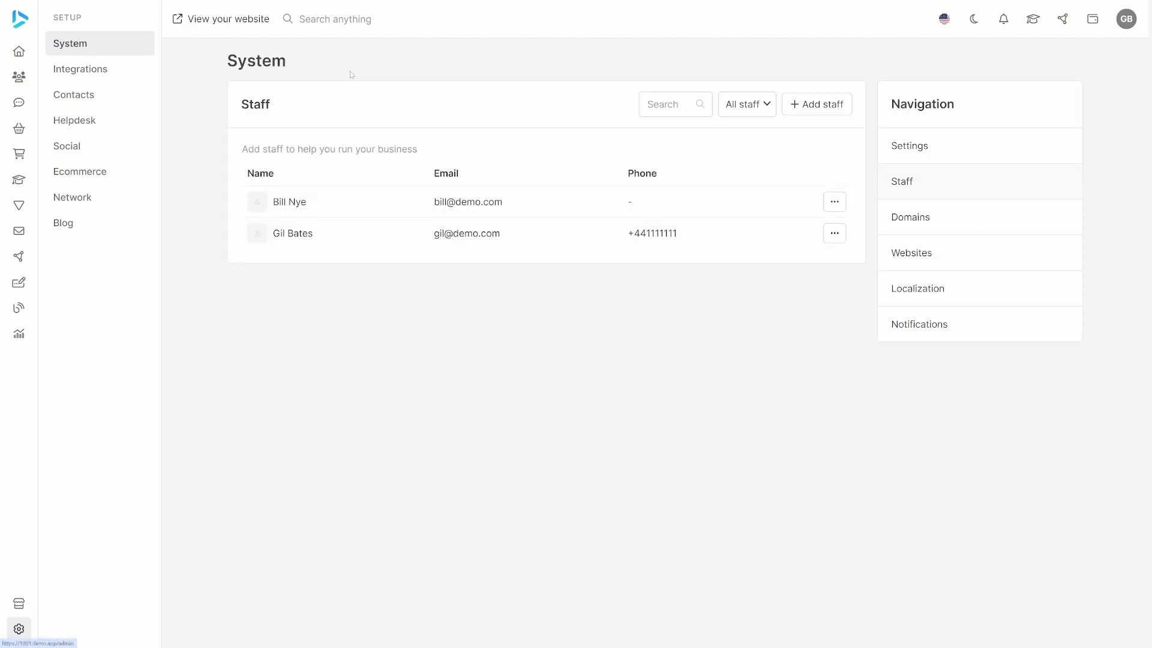
pyautogui.click(807, 109)
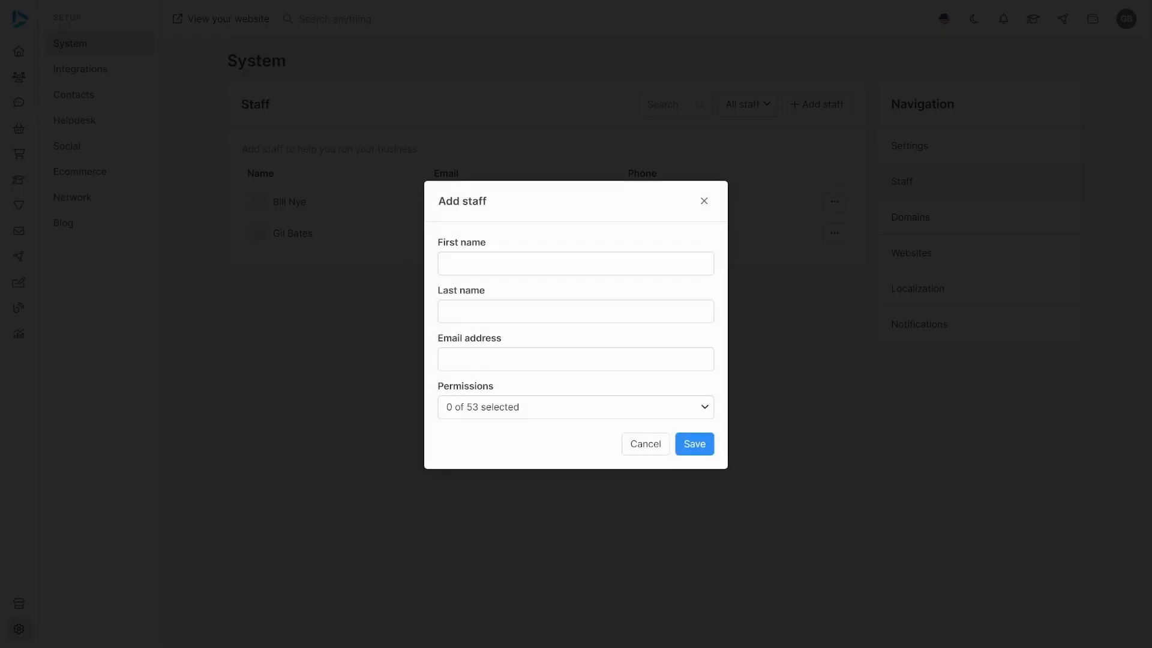
pyautogui.write('Bruce')
pyautogui.press('Tab')
pyautogui.write('Lee')
pyautogui.press('Tab')
pyautogui.write('bruce@demo.com')
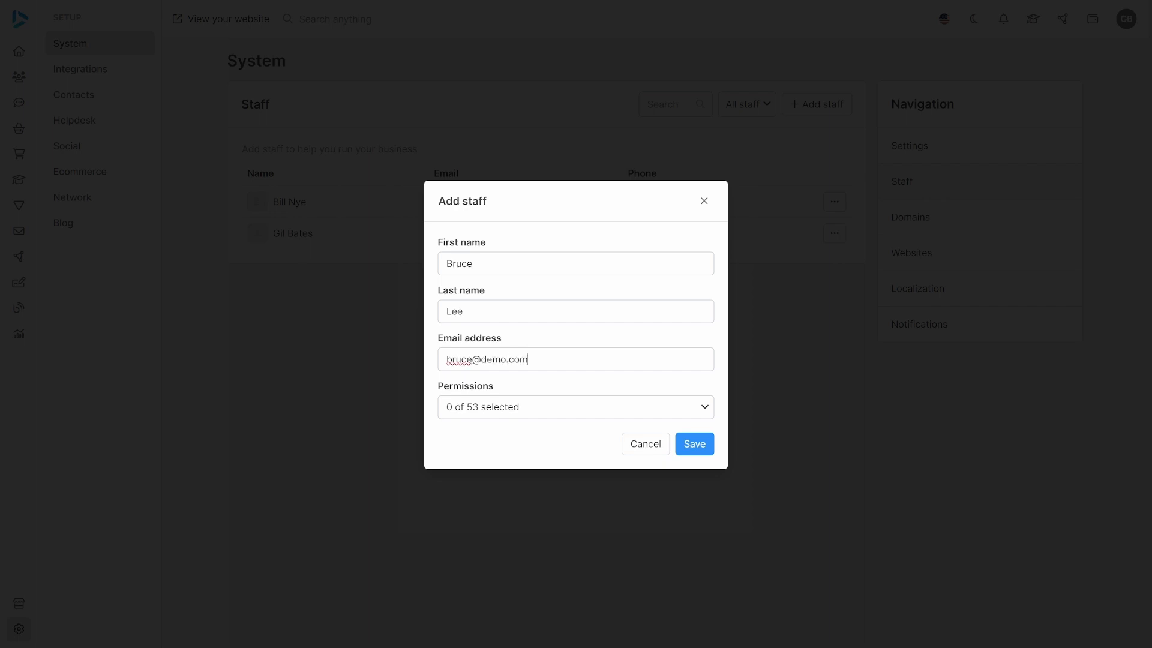
# Give the second staff member only the Orders > Sales permission and save the record.
pyautogui.click(683, 406)
pyautogui.scroll(-5, 656, 527)
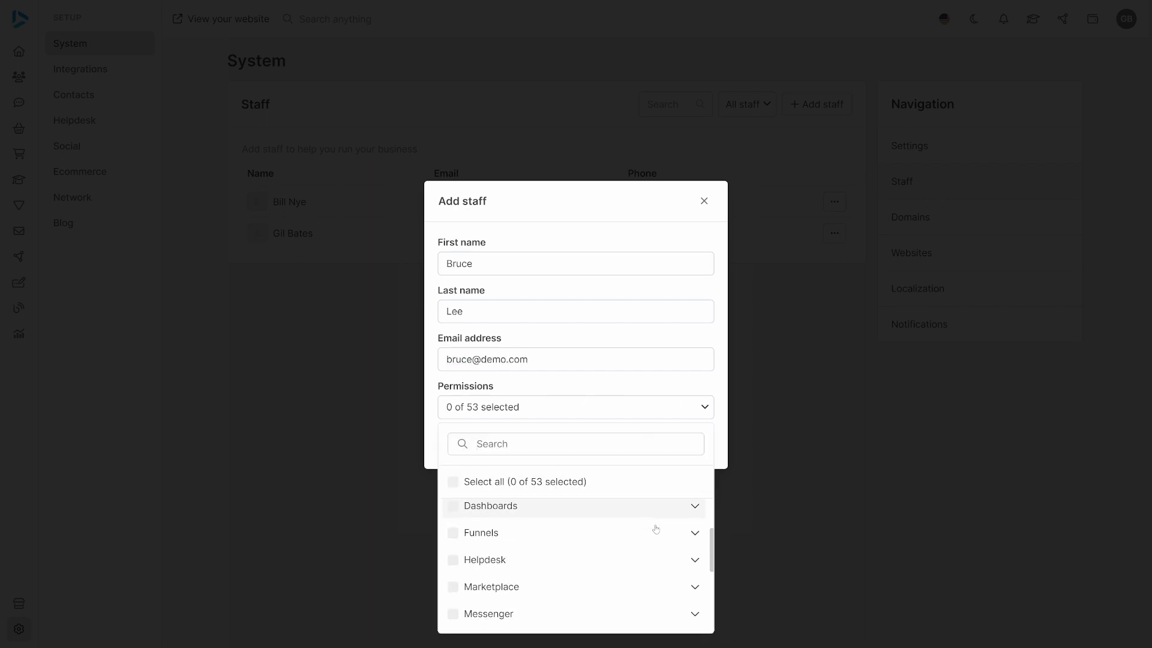
pyautogui.click(693, 577)
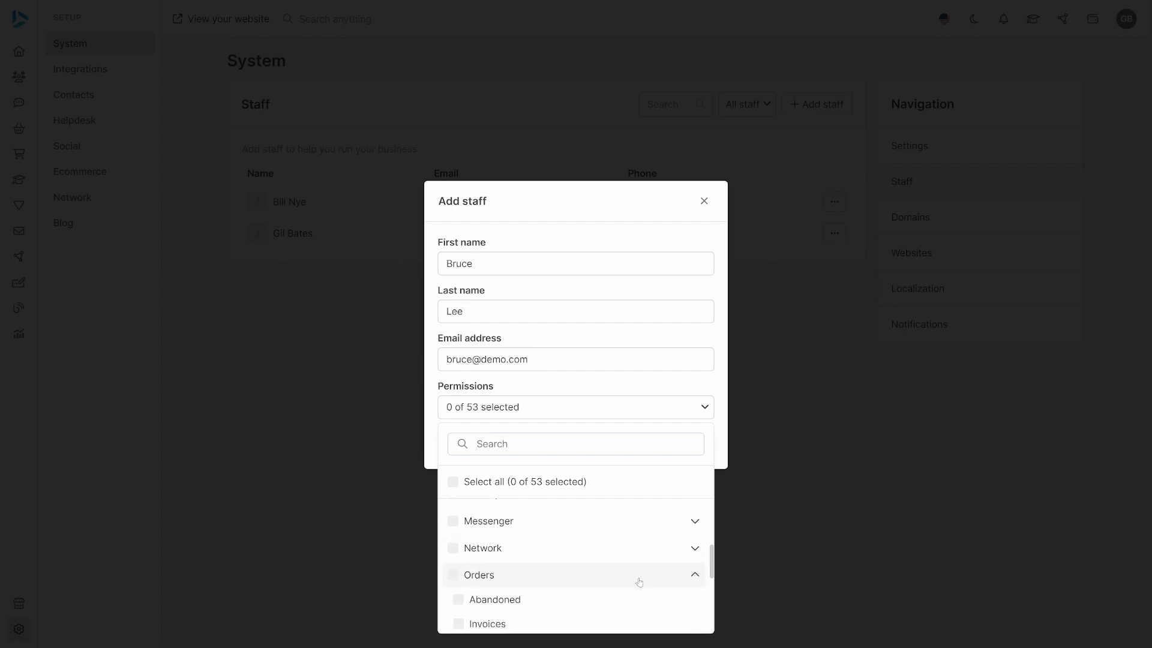
pyautogui.scroll(-3, 638, 581)
pyautogui.click(545, 523)
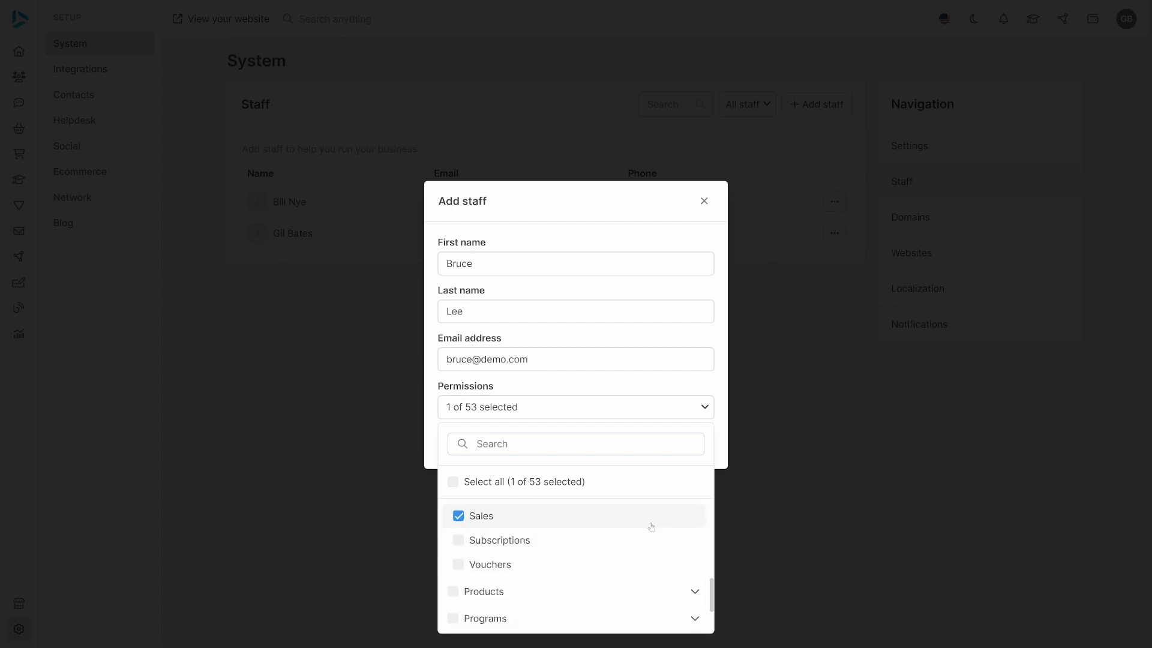
pyautogui.click(703, 407)
pyautogui.click(701, 449)
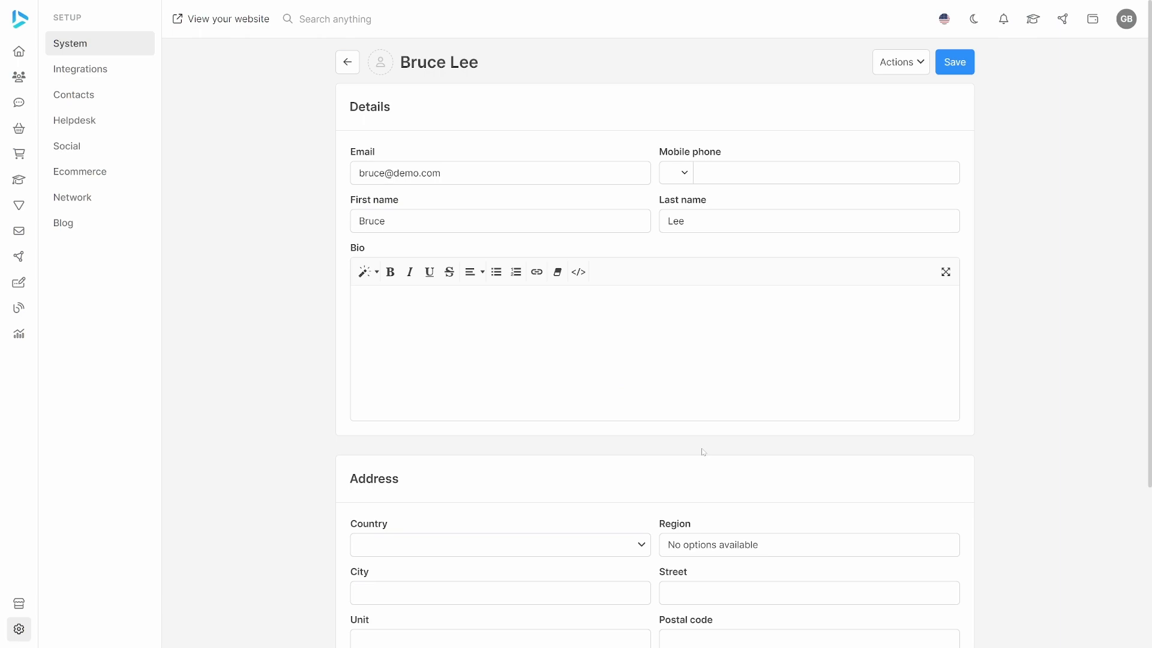
# Reset the second staff member's password with a new password and confirmation, and return to the staff list.
pyautogui.click(914, 64)
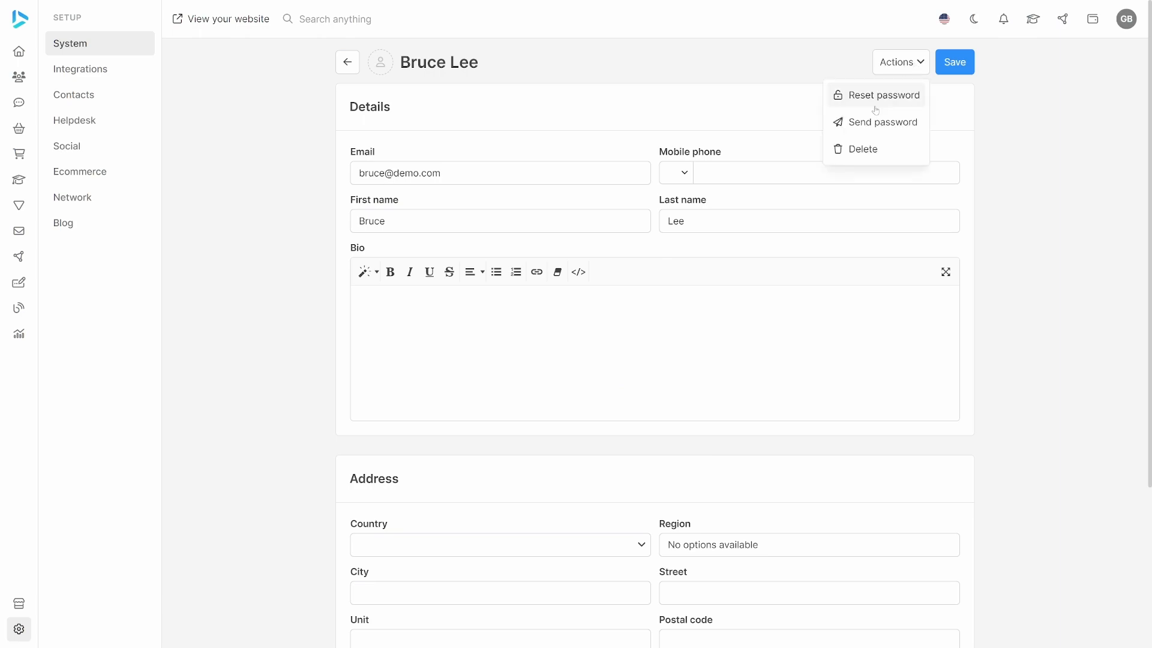
pyautogui.click(841, 95)
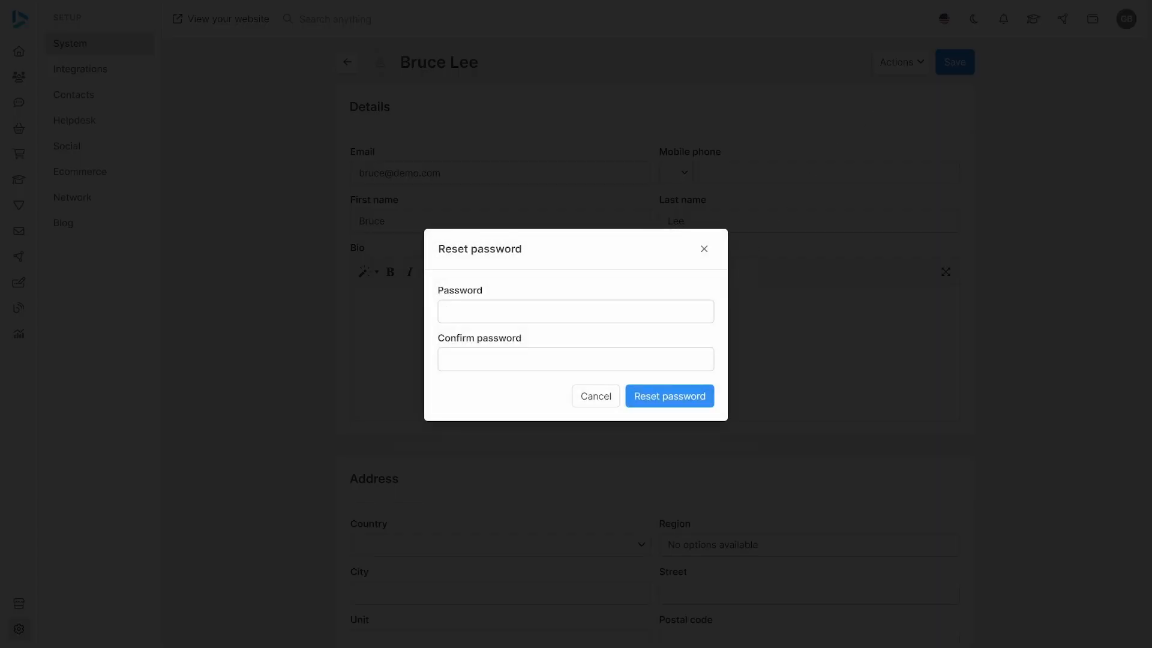
pyautogui.write('******')
pyautogui.press('Tab')
pyautogui.write('******')
pyautogui.press('Return')
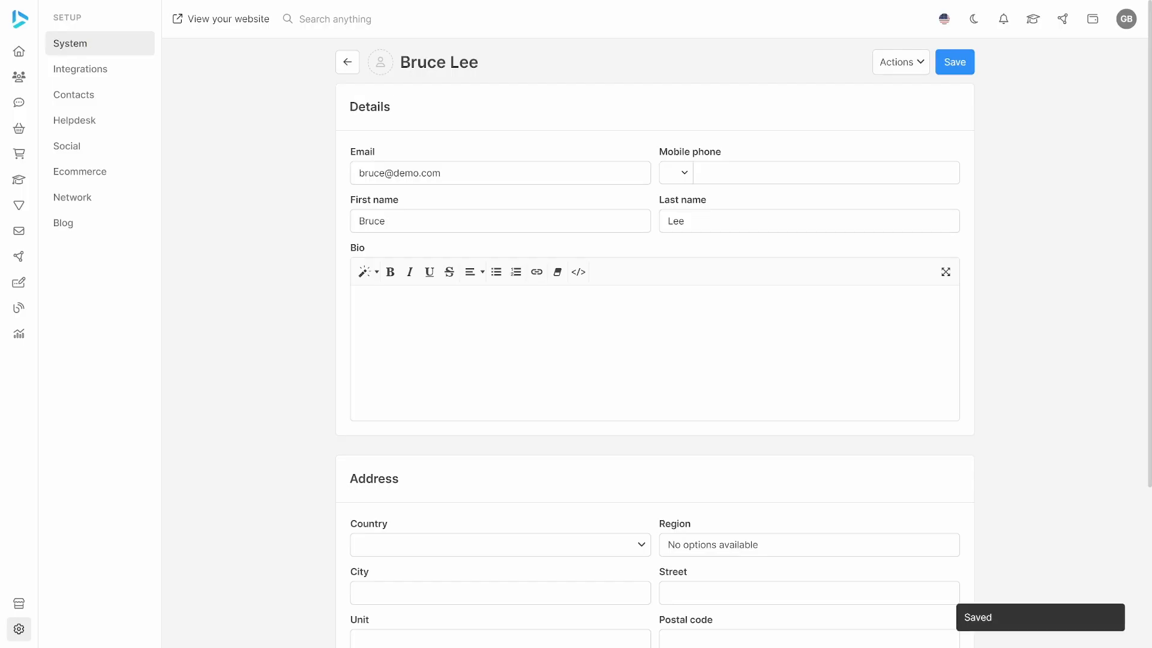
pyautogui.click(344, 66)
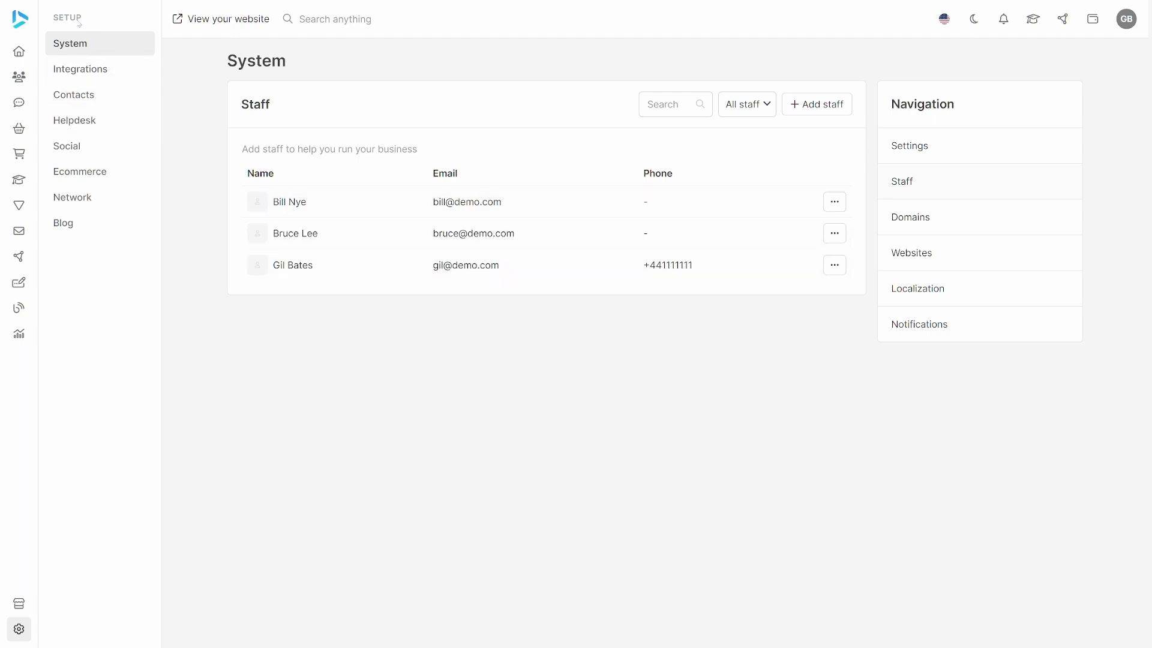
# Add an ecommerce warehouse named Warehouse 1 with the first listed staff member assigned, and save it.
pyautogui.click(81, 177)
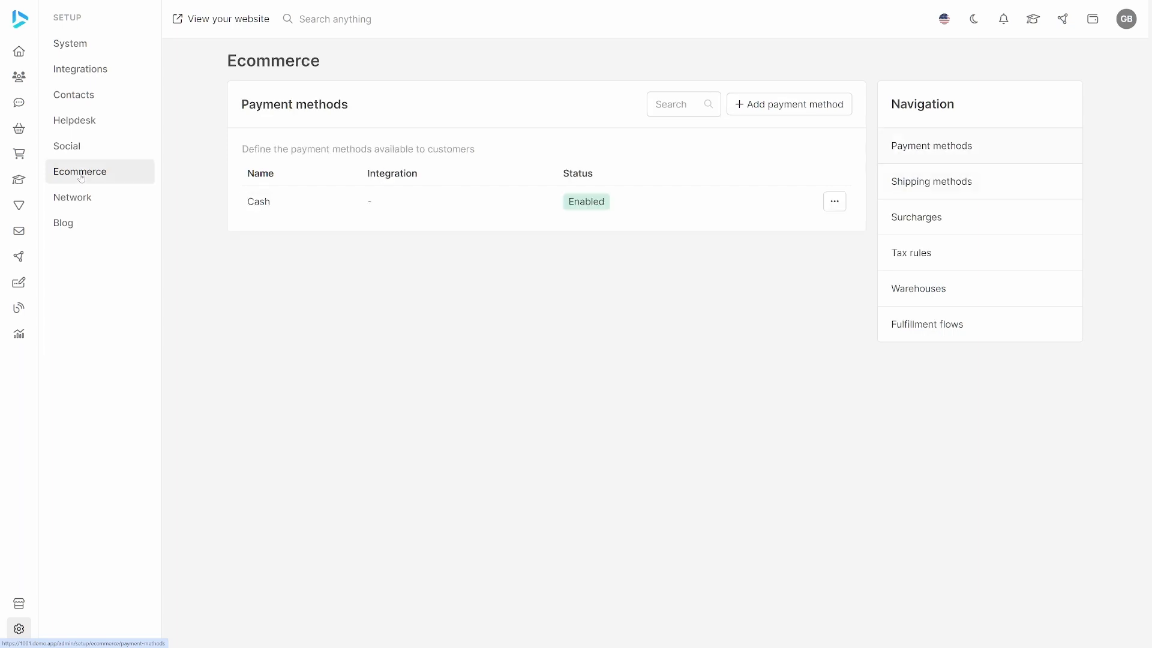
pyautogui.click(934, 288)
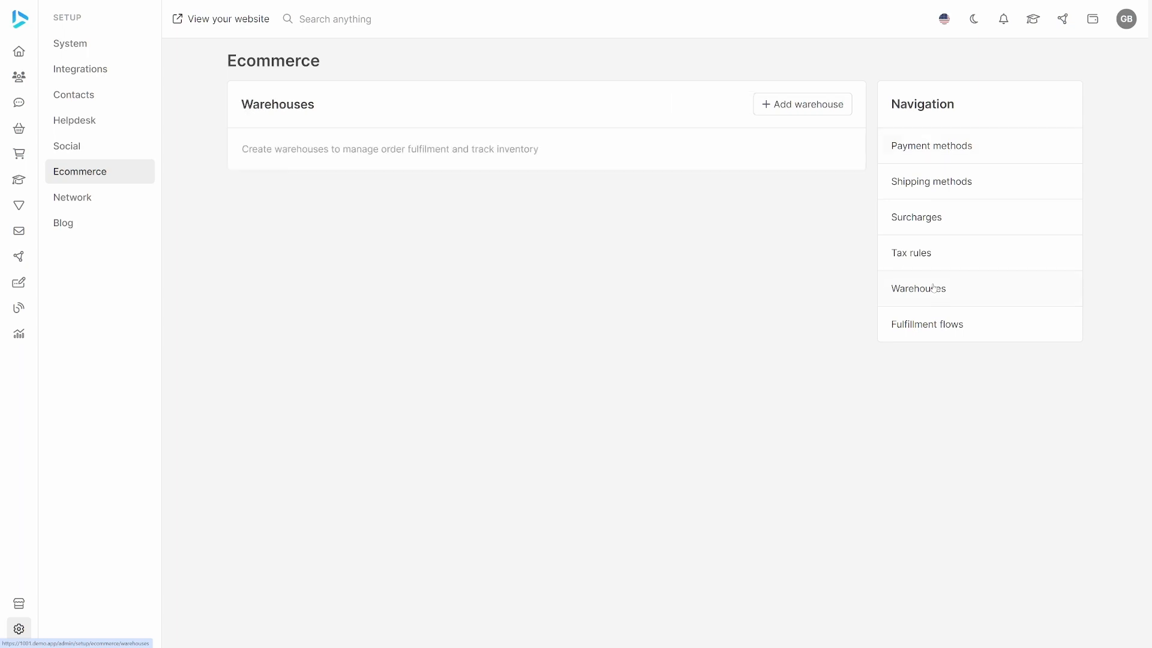
pyautogui.click(792, 105)
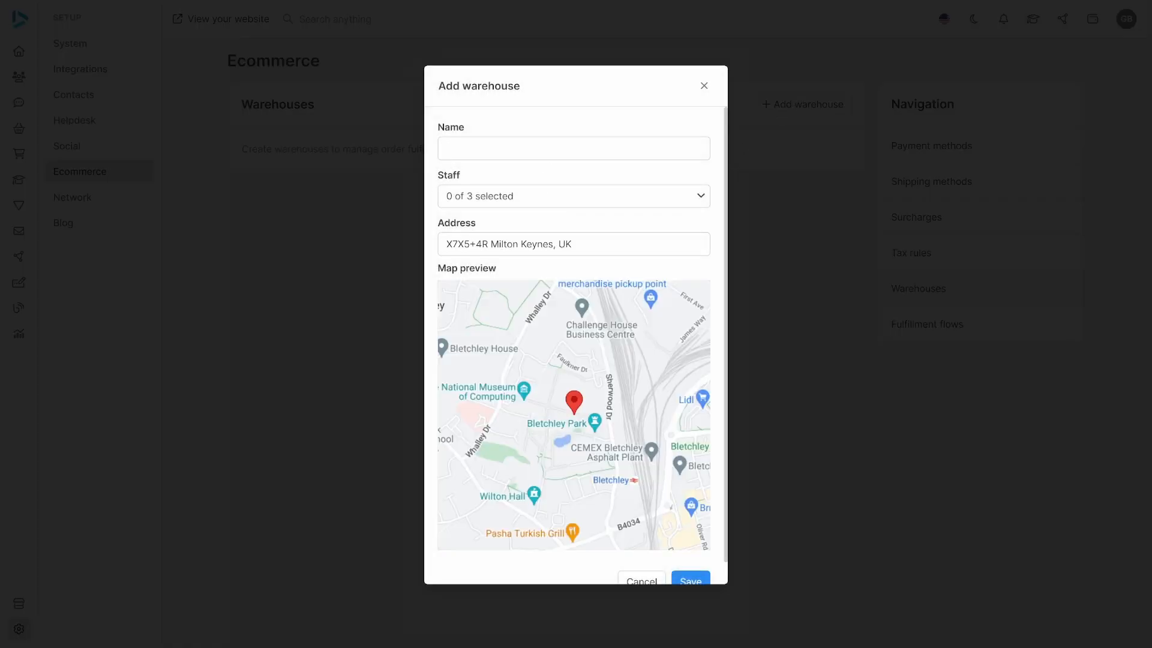
pyautogui.write('Wareh')
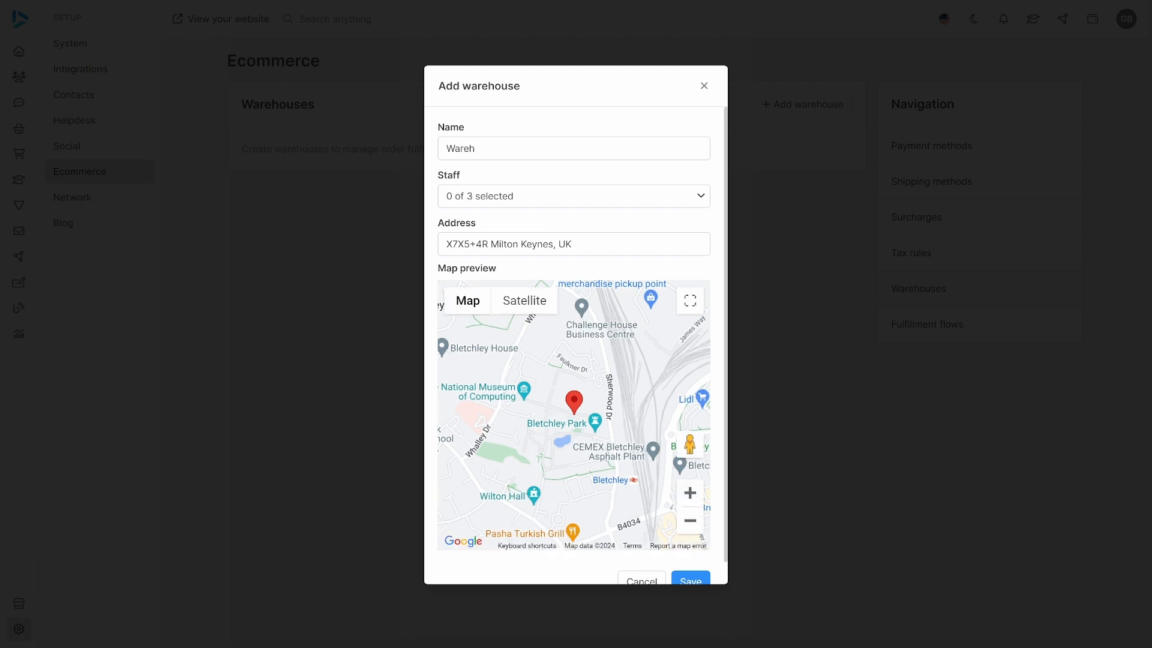
pyautogui.write('ouse 1')
pyautogui.click(594, 195)
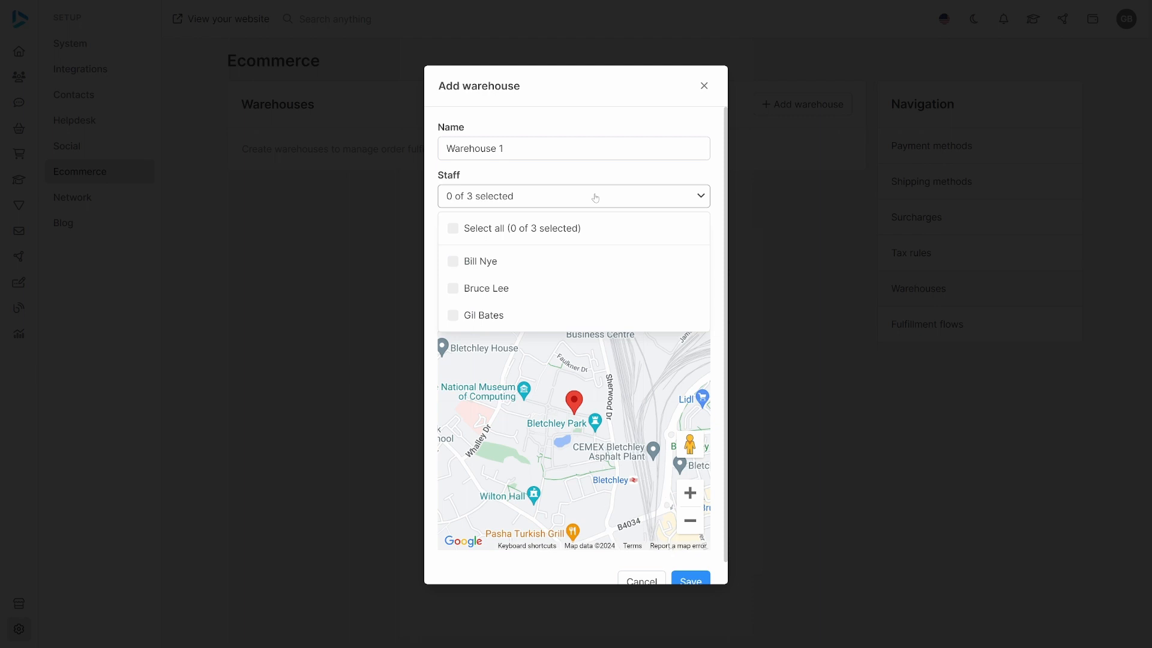
pyautogui.click(516, 263)
pyautogui.click(619, 198)
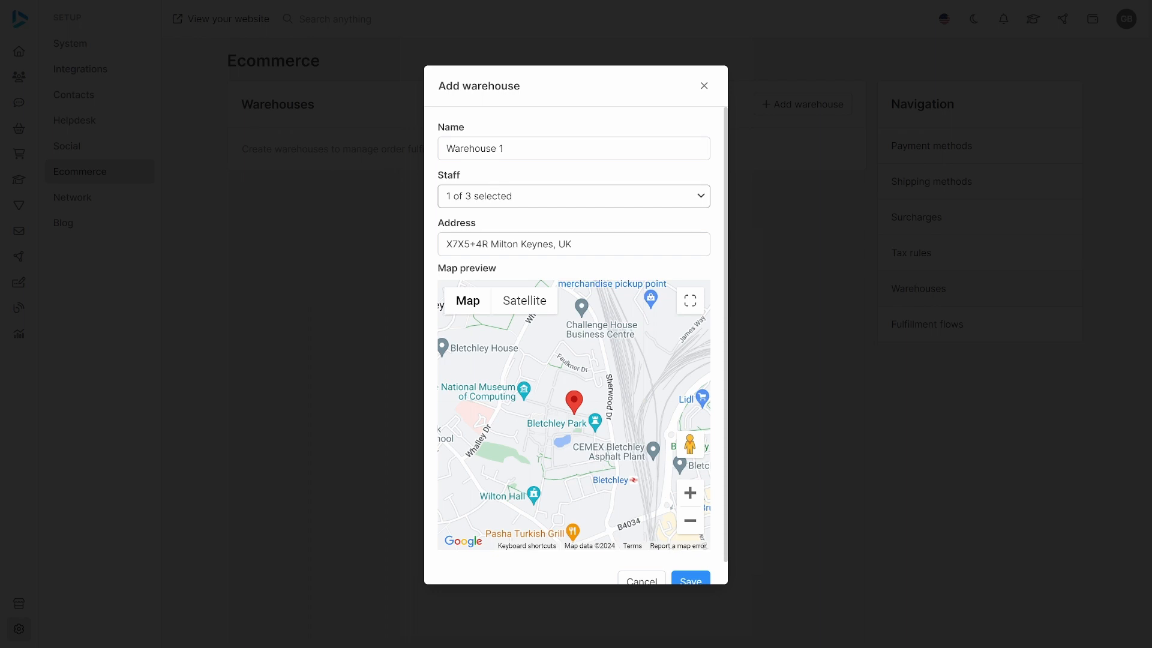
pyautogui.click(693, 579)
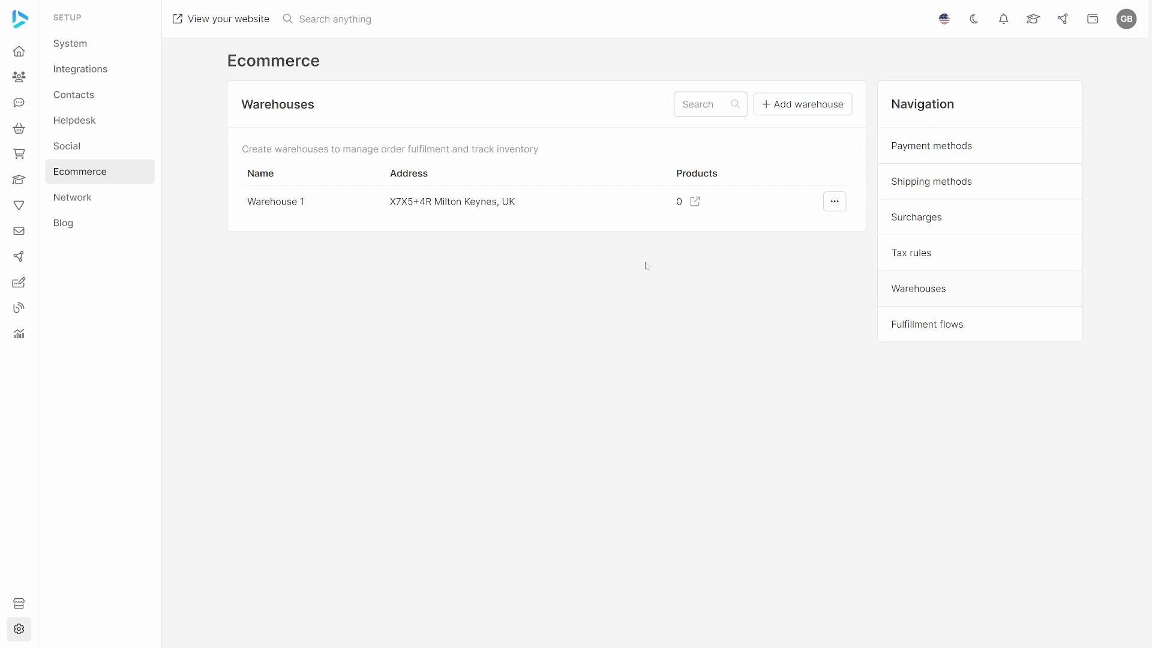
# Add another warehouse named Warehouse 2 with the second listed staff member assigned, and save it.
pyautogui.click(793, 108)
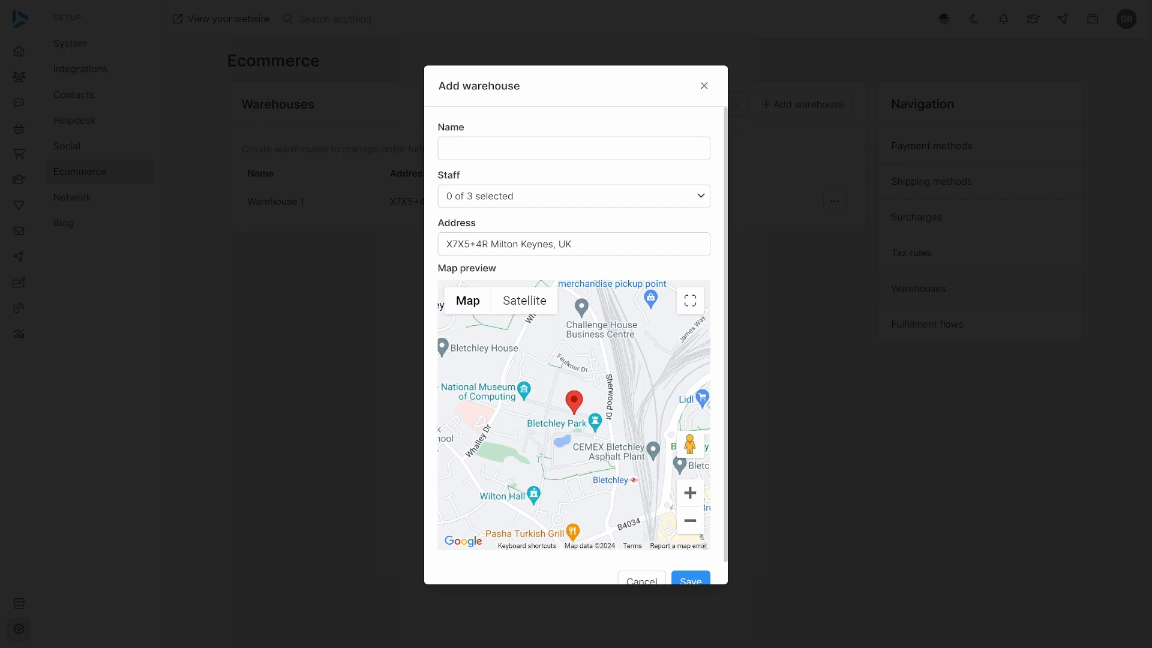
pyautogui.write('Warehouse 2')
pyautogui.click(562, 204)
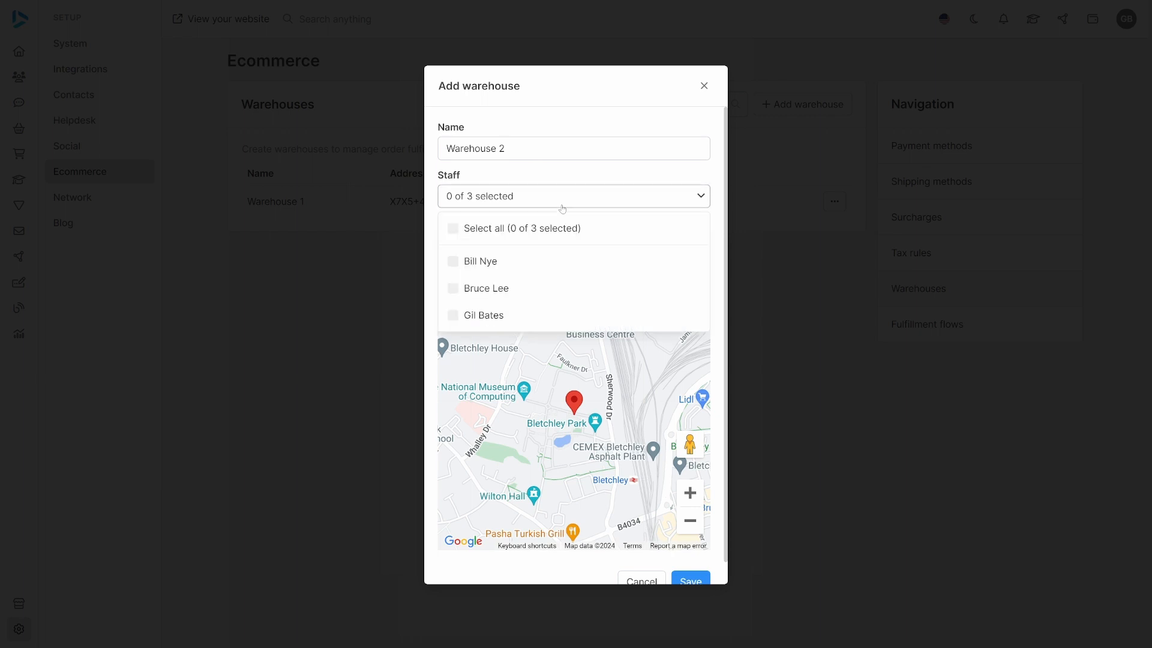
pyautogui.click(519, 292)
pyautogui.click(699, 198)
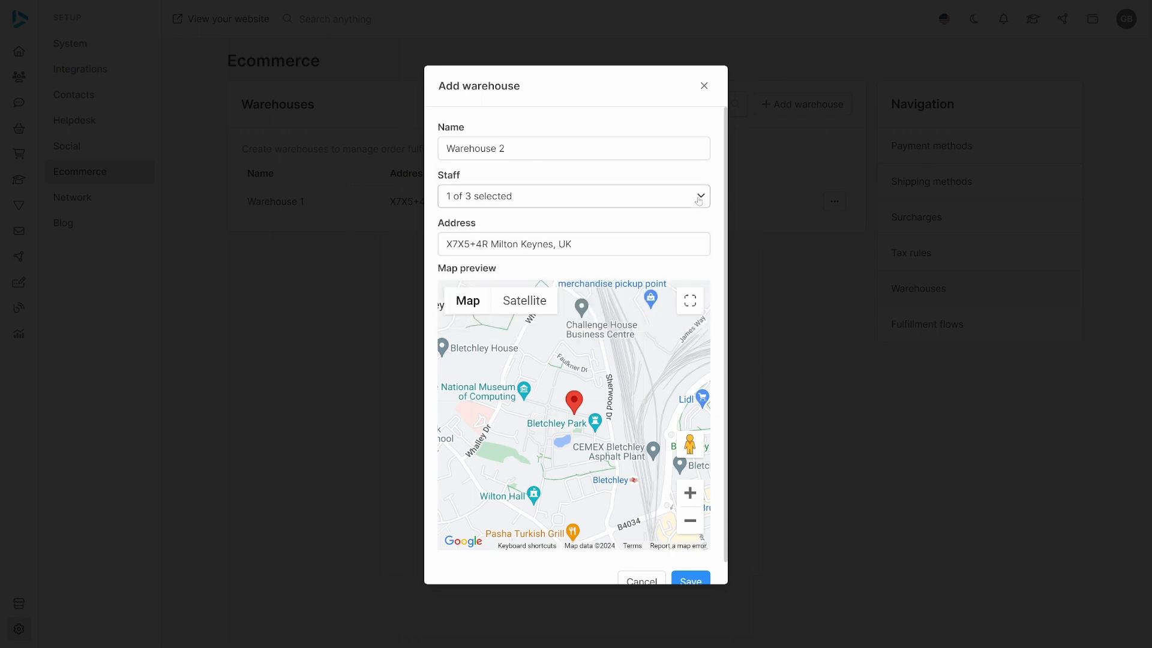
pyautogui.click(701, 581)
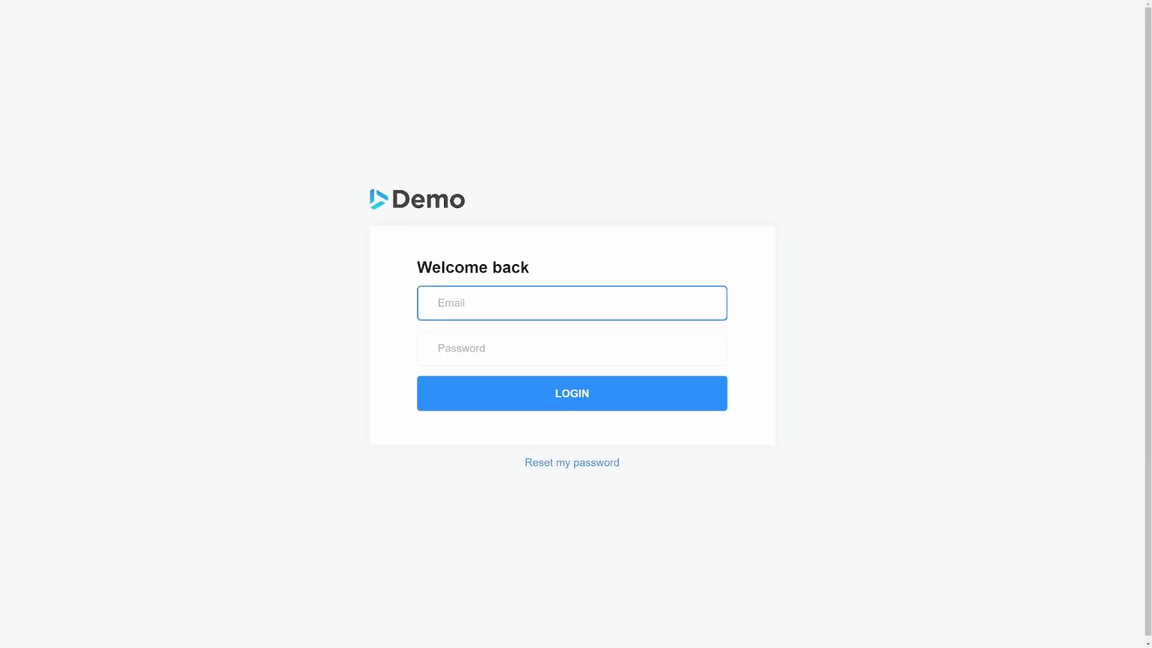
# Log in as the Warehouse 2 staff member with that account's email address and password.
pyautogui.write('bruce@demo.com')
pyautogui.press('Tab')
pyautogui.write('******')
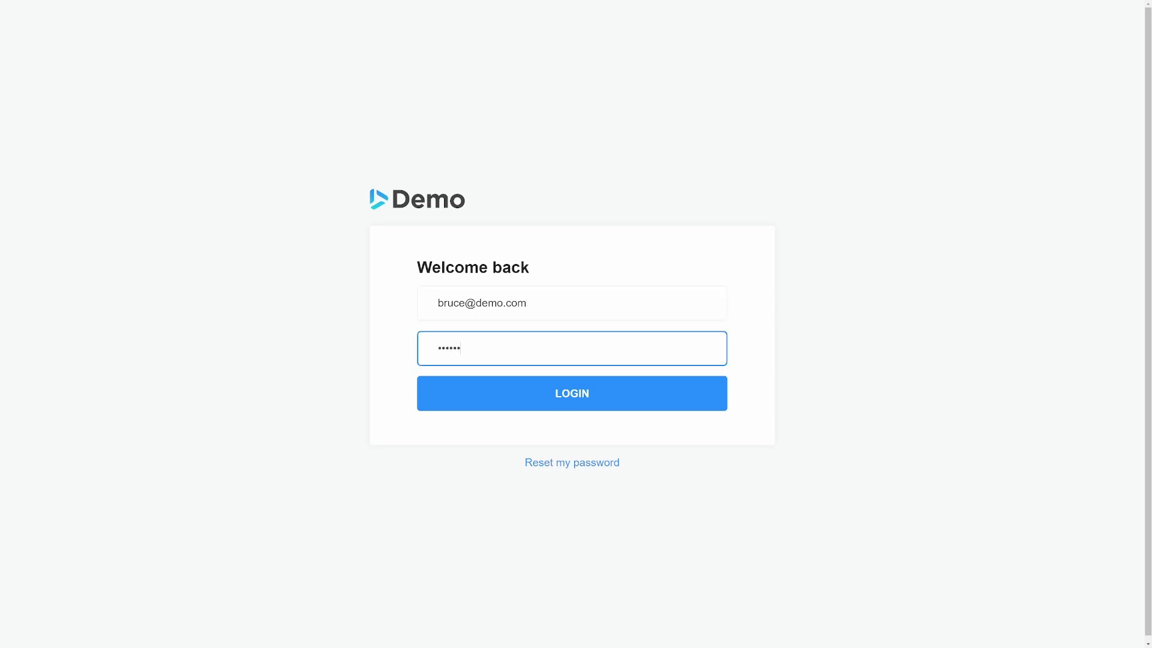
pyautogui.click(616, 384)
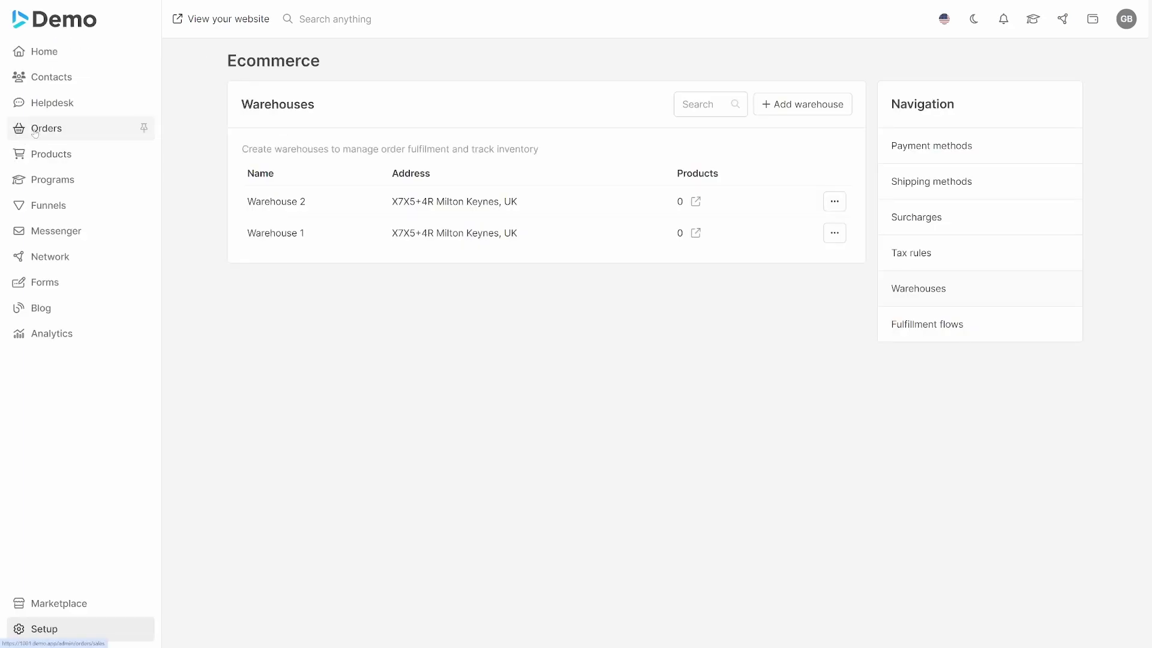
# Review the sales orders in the administrator account and check which warehouse the first listed staff member is assigned to.
pyautogui.click(36, 132)
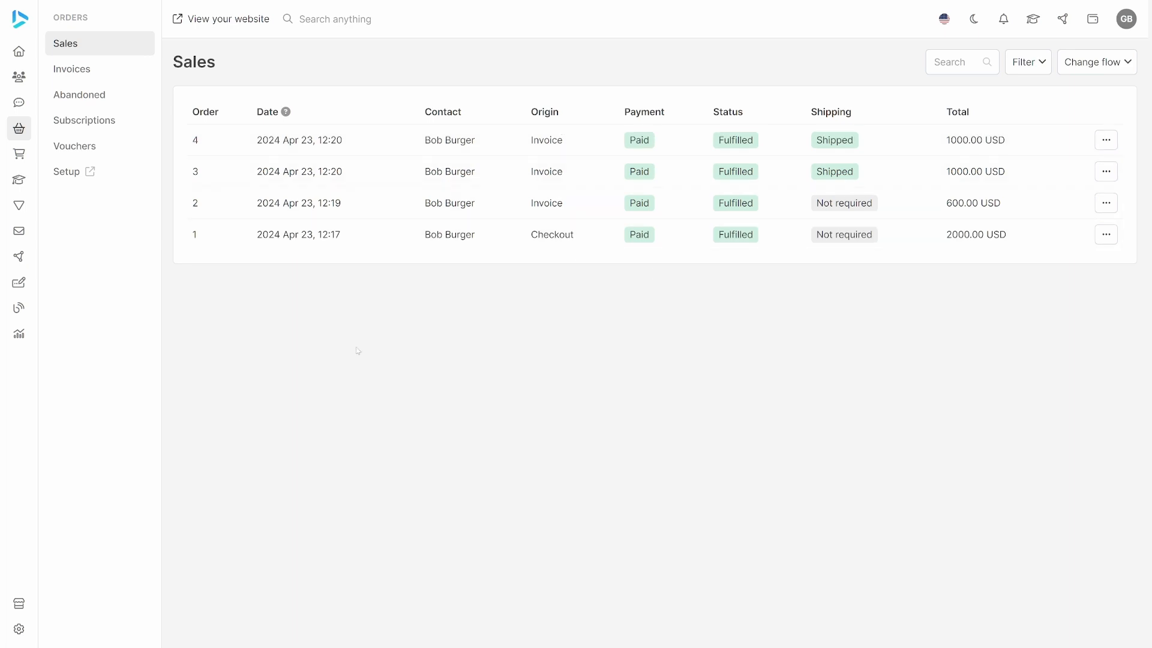
pyautogui.click(24, 634)
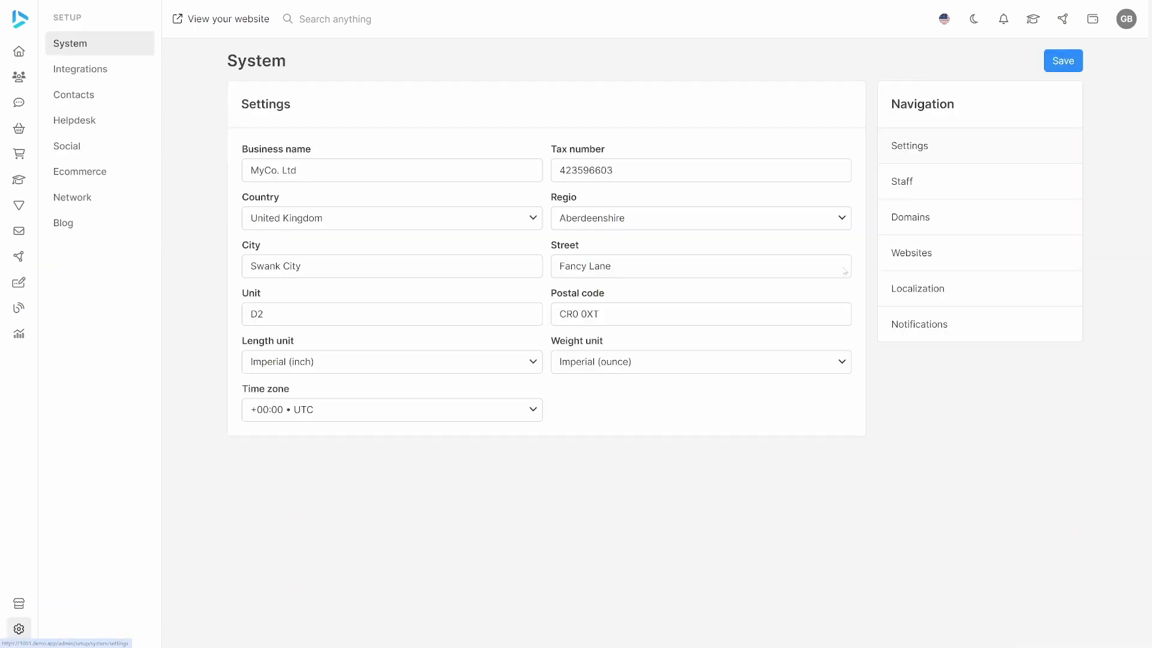
pyautogui.click(950, 181)
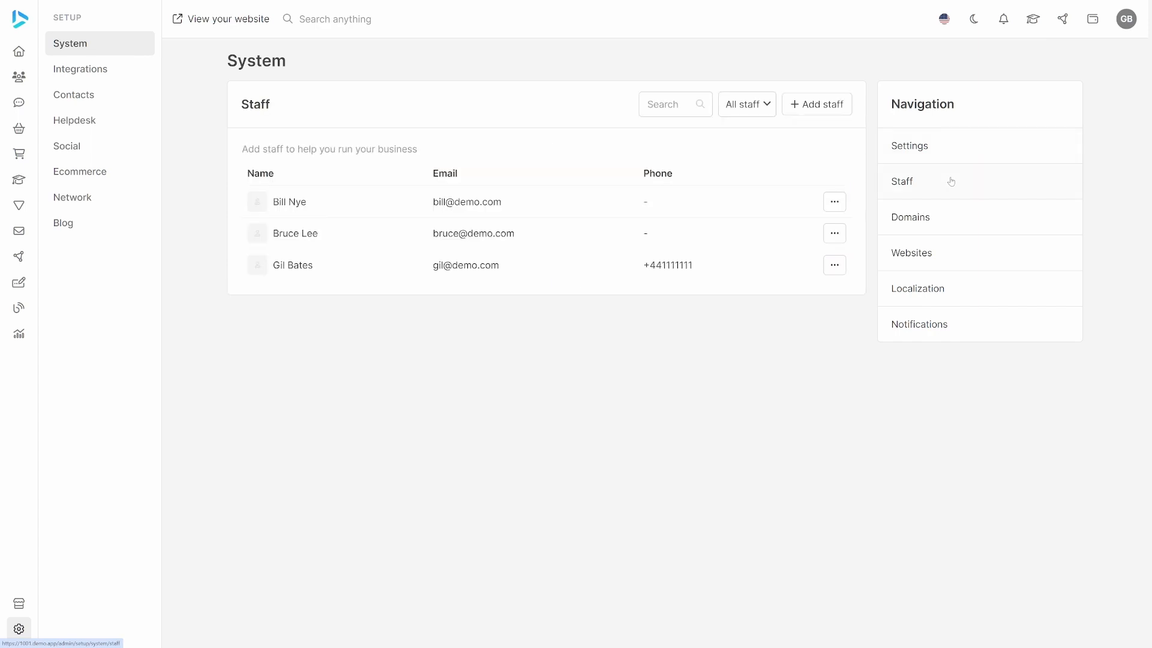
pyautogui.click(473, 213)
pyautogui.scroll(-4, 758, 553)
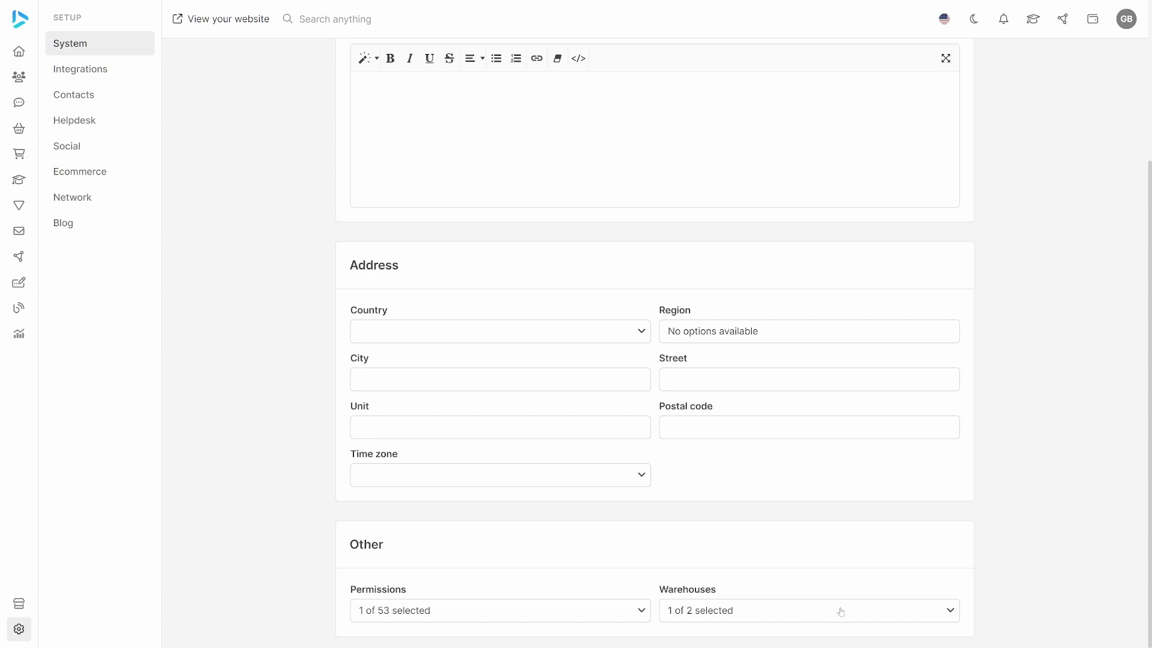
pyautogui.click(880, 615)
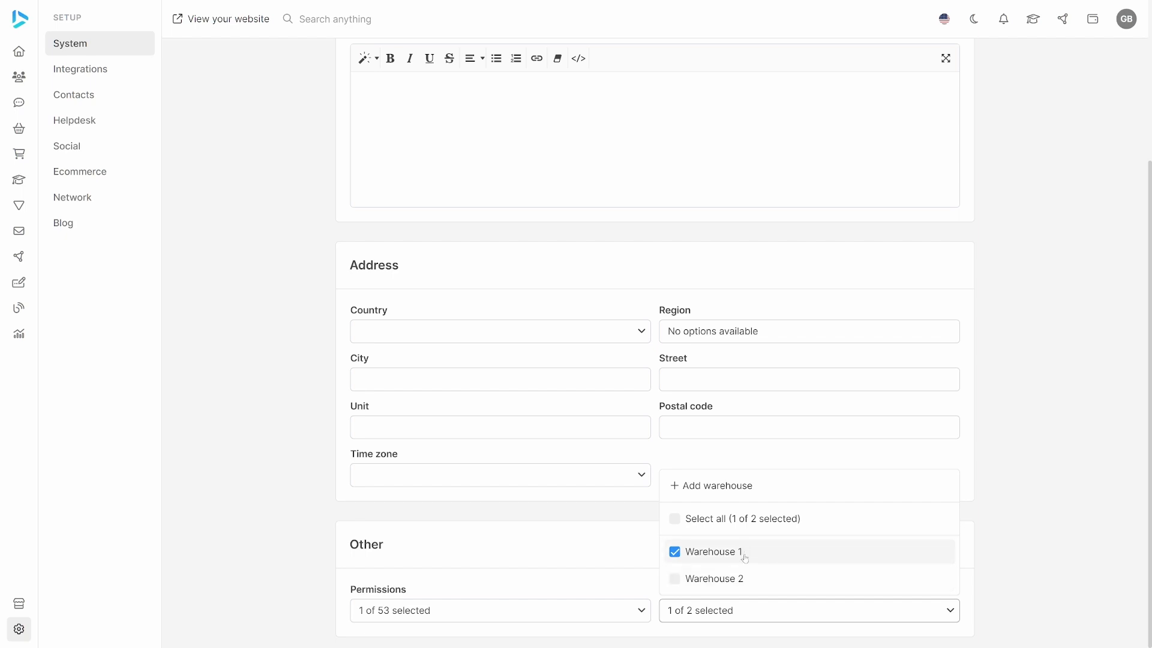
pyautogui.click(891, 622)
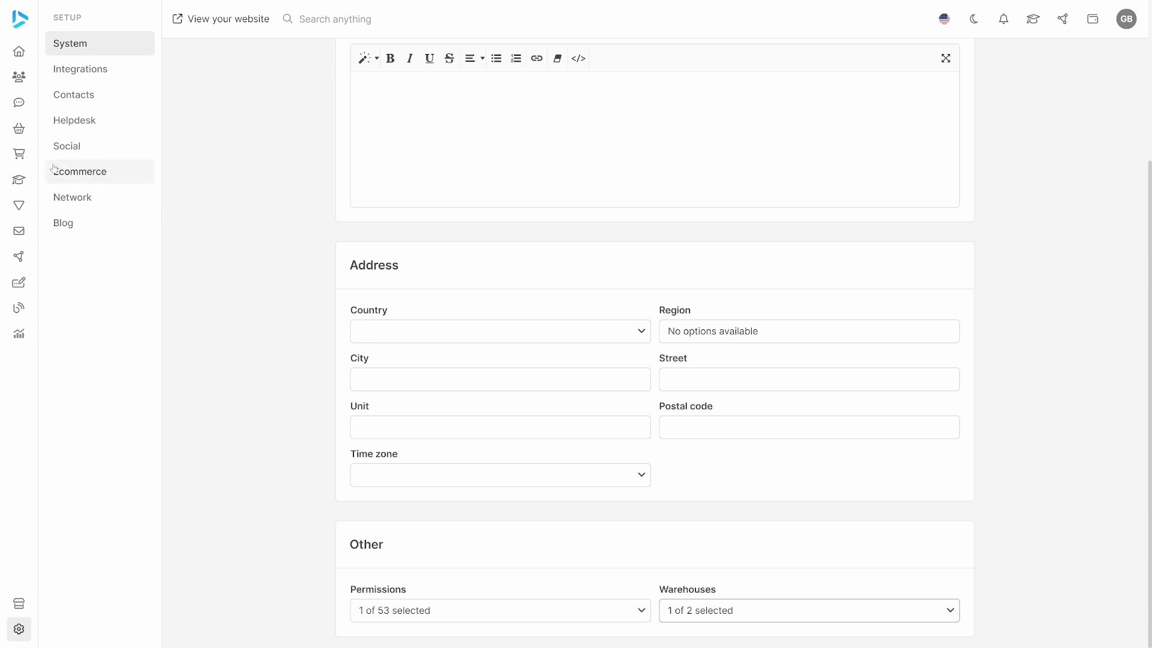
# Add a published product named Product 1 priced at 100 USD that requires shipping, and save it.
pyautogui.click(75, 154)
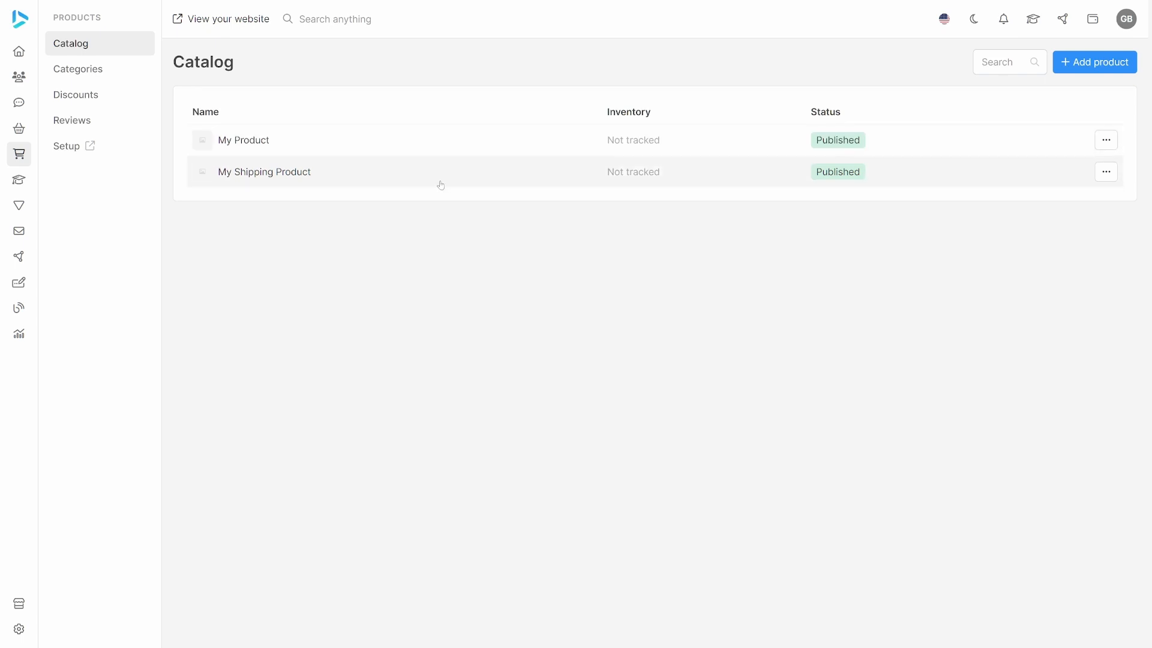
pyautogui.click(1090, 67)
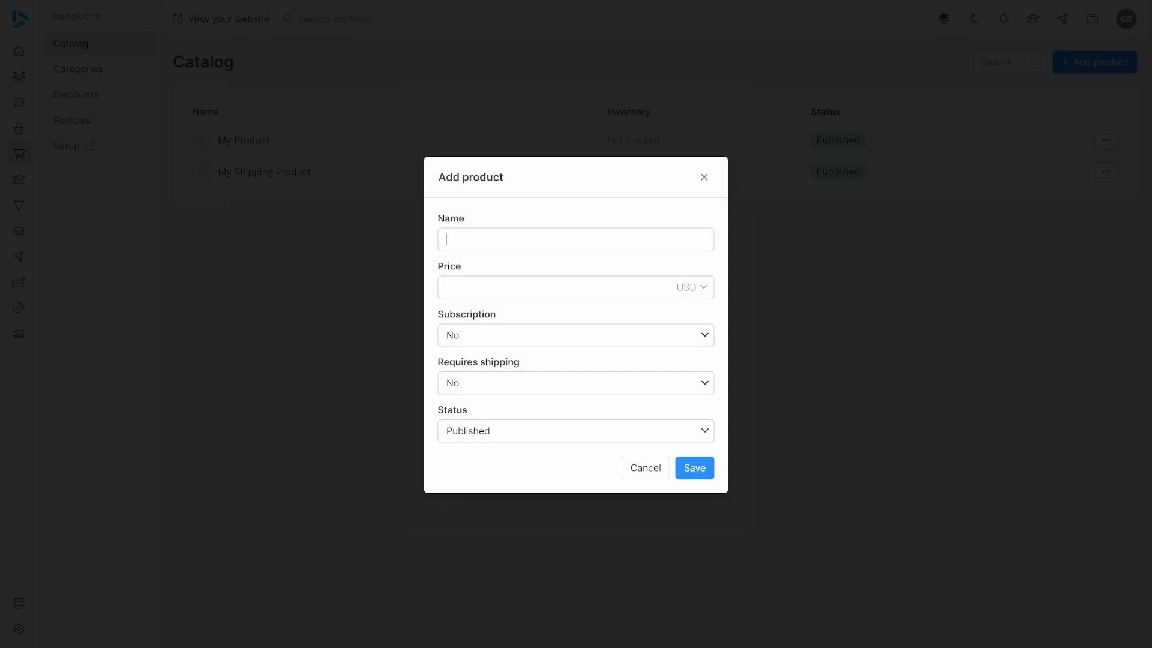
pyautogui.write('Product 1')
pyautogui.write('100')
pyautogui.click(525, 391)
pyautogui.click(514, 424)
pyautogui.click(694, 467)
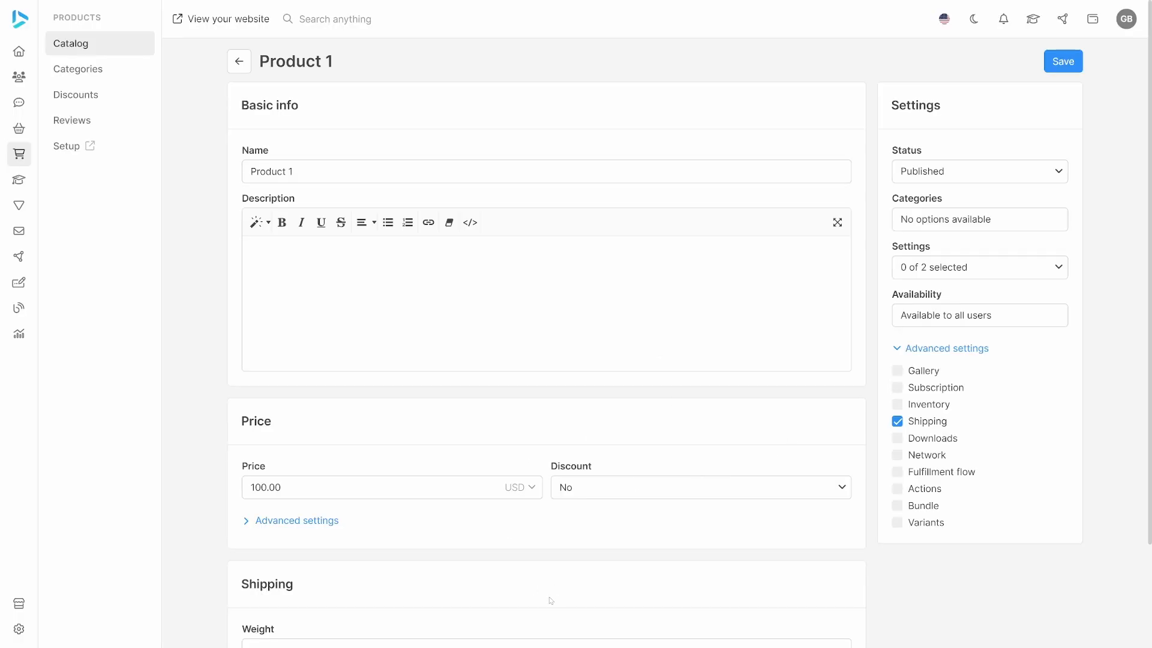
# Enable inventory tracking for Product 1 and set it to physical inventory.
pyautogui.click(899, 407)
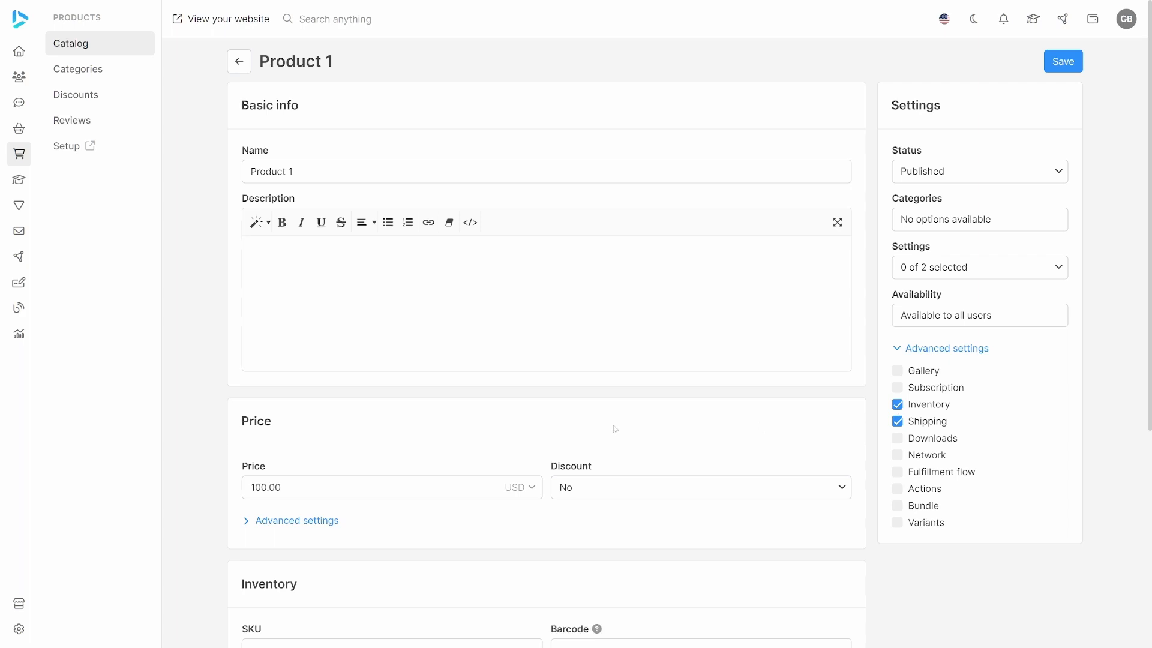
pyautogui.scroll(-5, 563, 428)
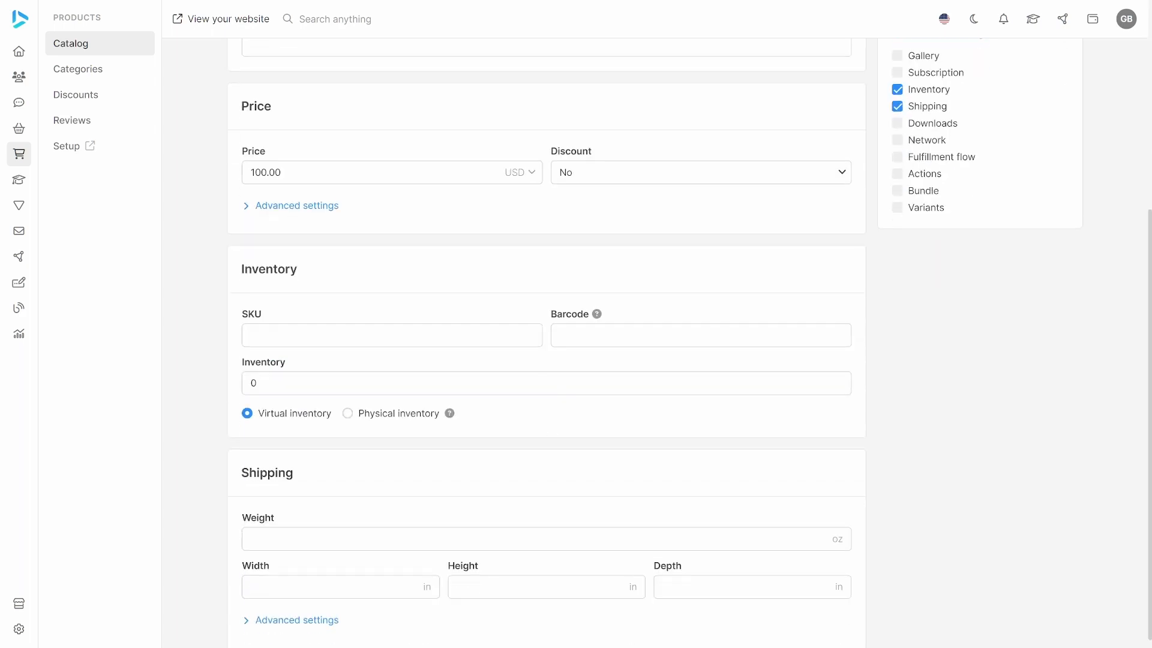
pyautogui.click(348, 413)
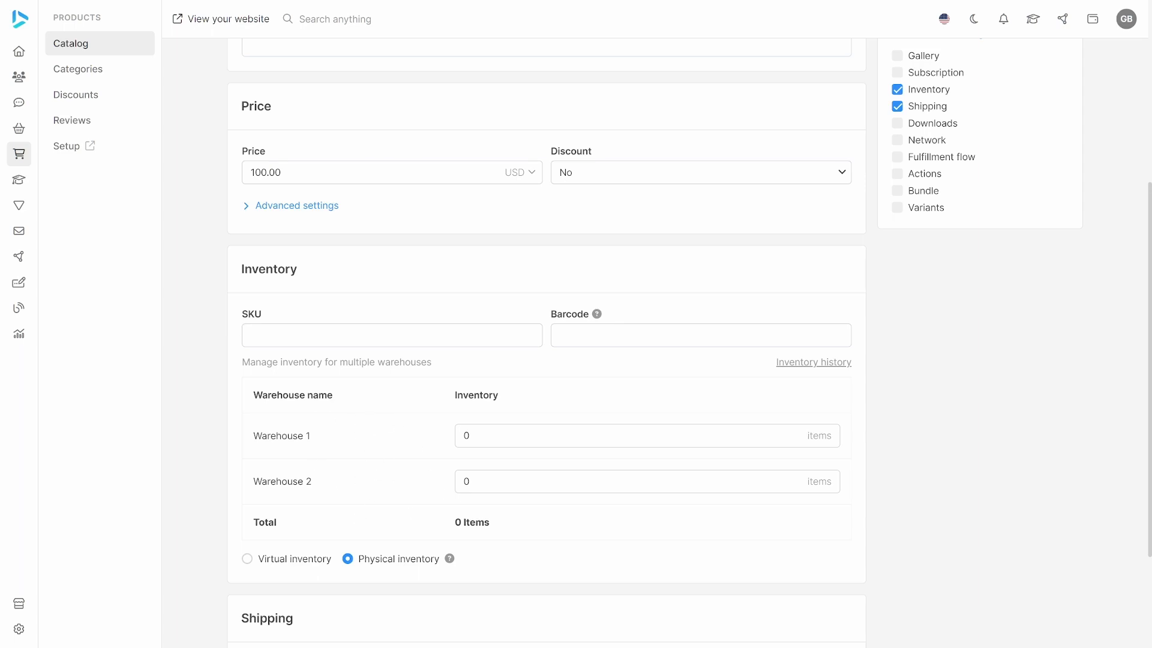
# Add 100 items of Product 1 to Warehouse 1 and 10 items to Warehouse 2, saving each adjustment.
pyautogui.click(491, 437)
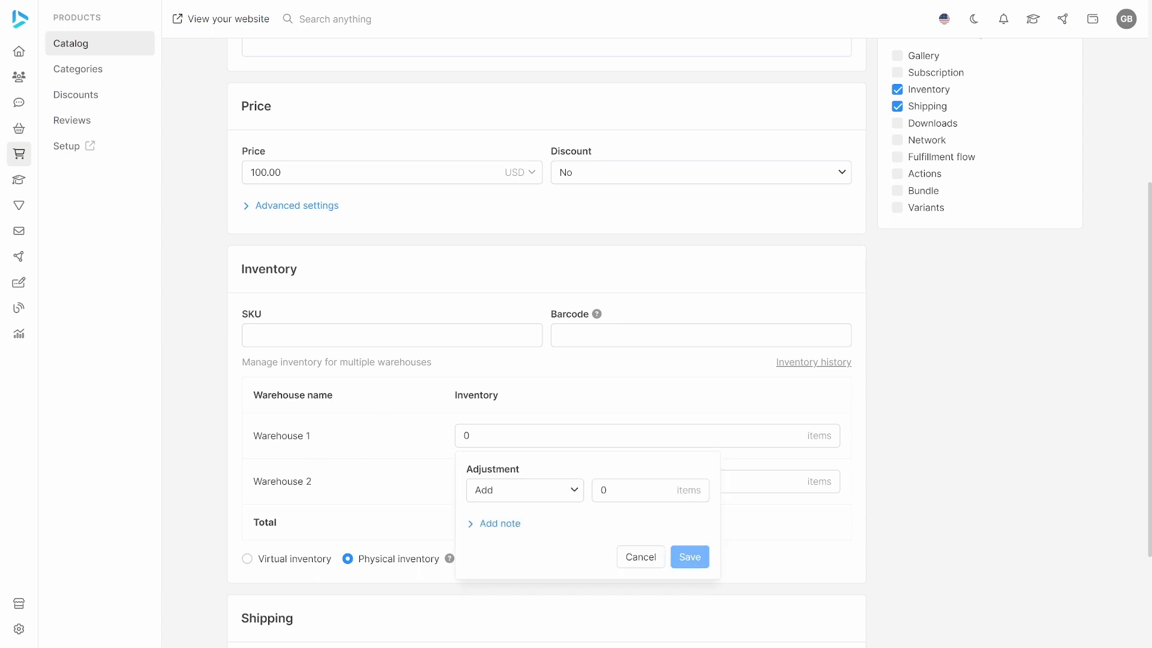
pyautogui.write('100')
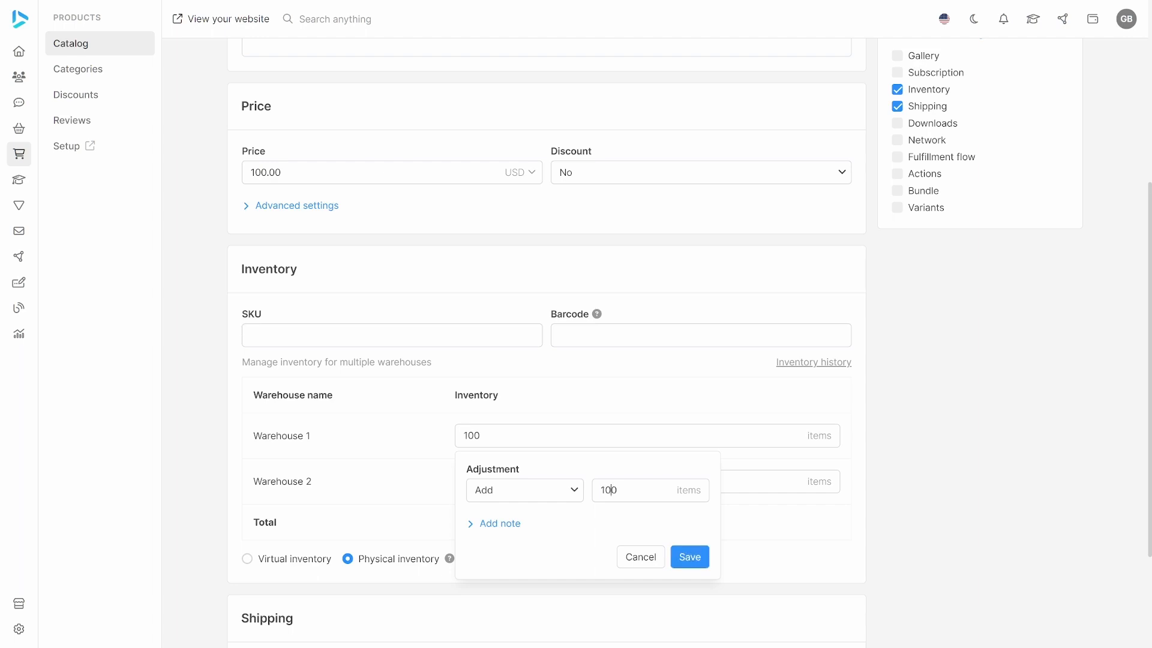
pyautogui.click(689, 556)
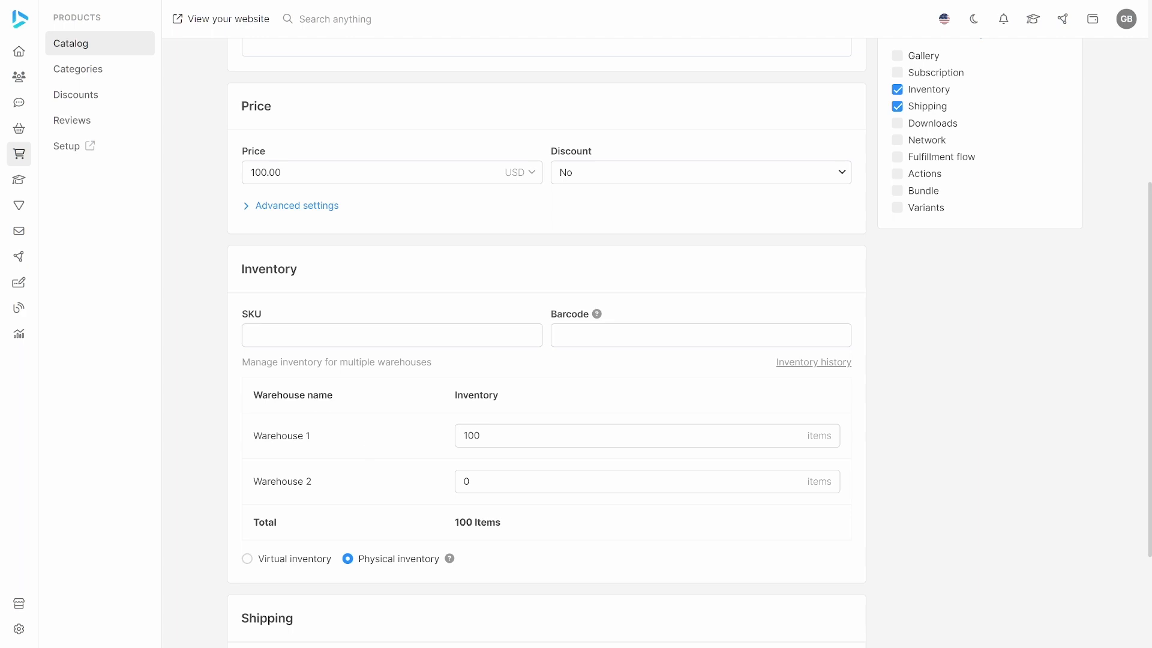
pyautogui.click(647, 482)
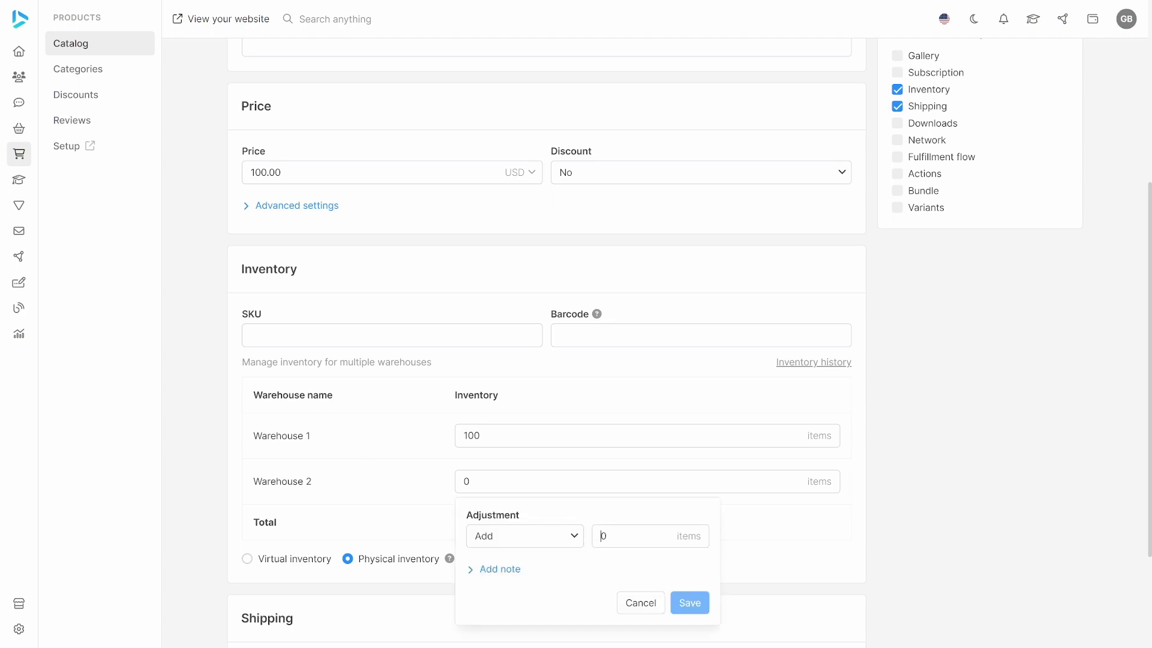
pyautogui.write('1')
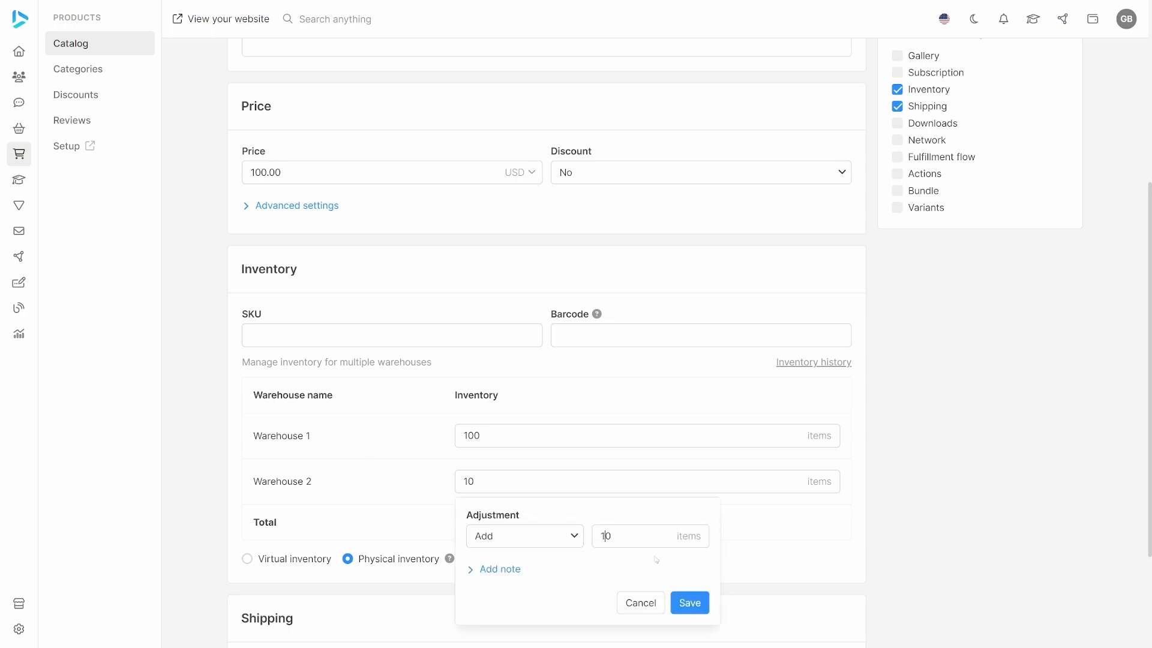
pyautogui.click(689, 605)
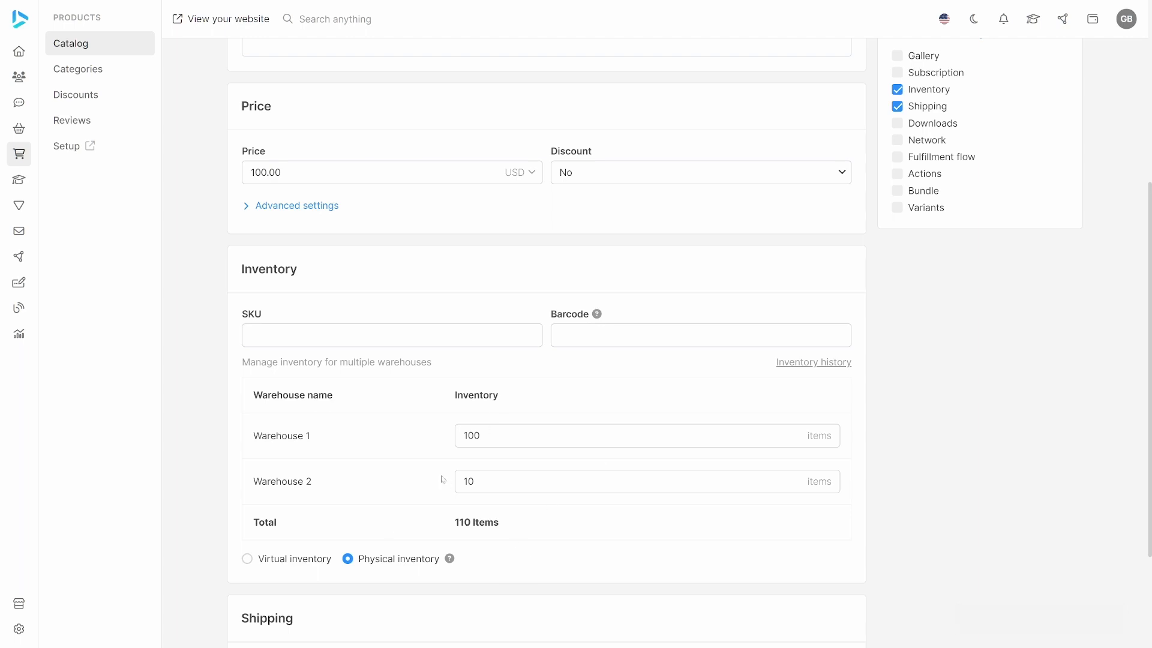
# Return to the catalog and add a product named Product 2 priced at 200 USD that requires shipping.
pyautogui.click(99, 48)
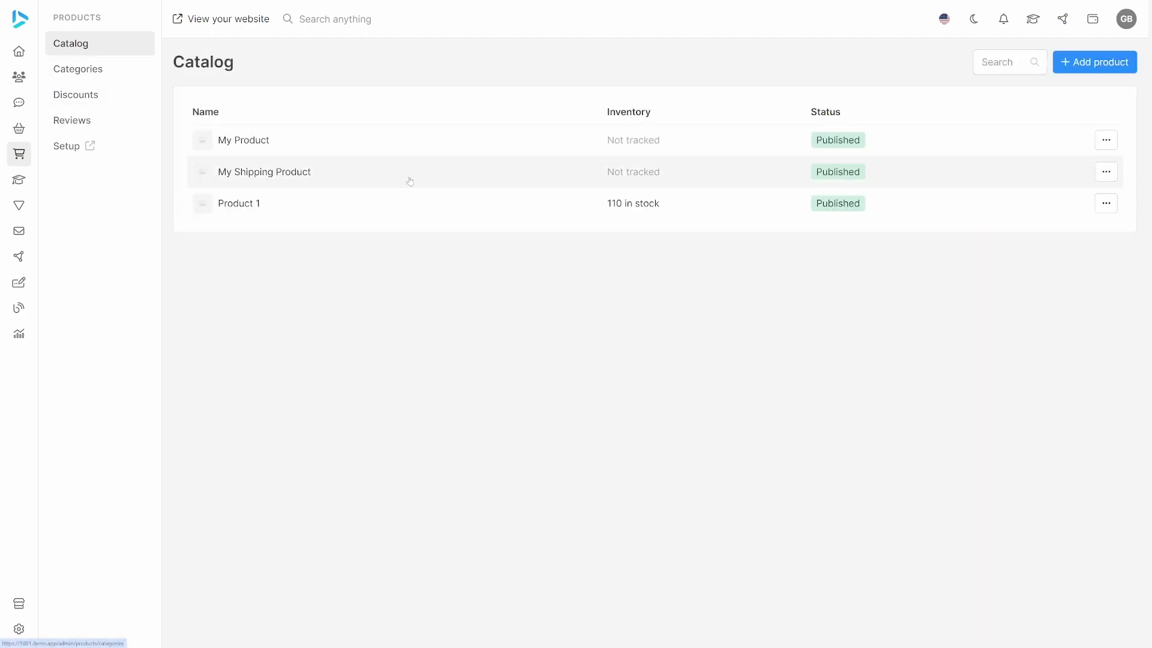
pyautogui.click(1095, 62)
pyautogui.write('Pro')
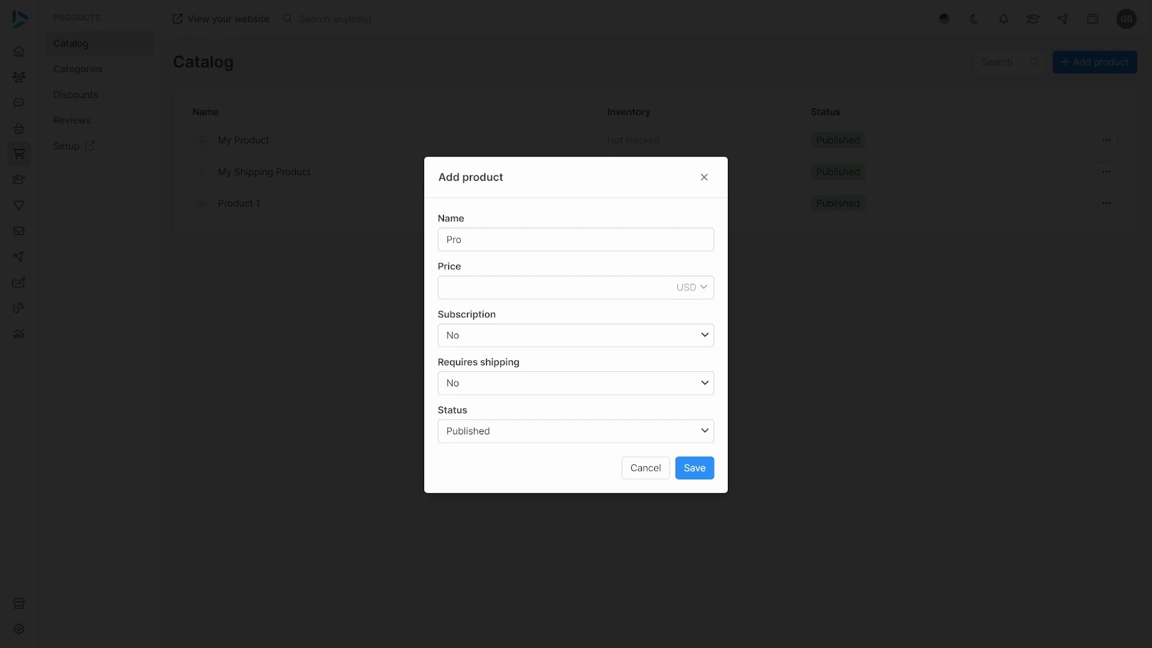
pyautogui.write('duct')
pyautogui.write(' 2')
pyautogui.write('200')
pyautogui.click(542, 391)
pyautogui.click(517, 423)
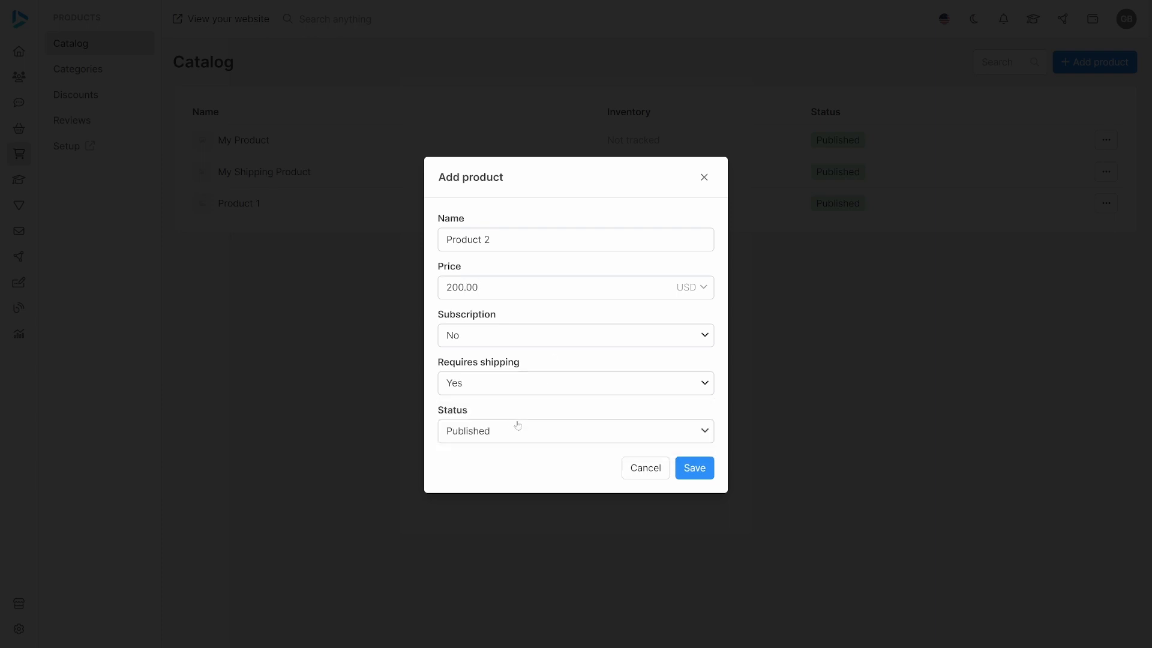
pyautogui.click(695, 468)
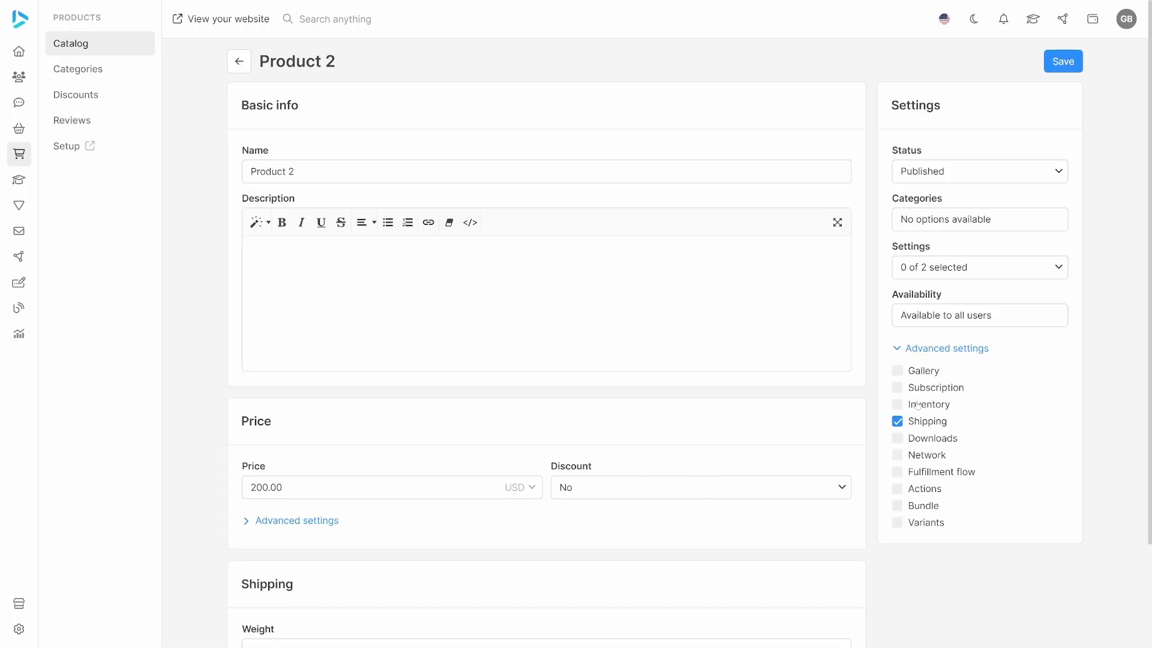
# Enable inventory tracking for Product 2 and set it to physical inventory.
pyautogui.click(897, 404)
pyautogui.scroll(-1, 510, 428)
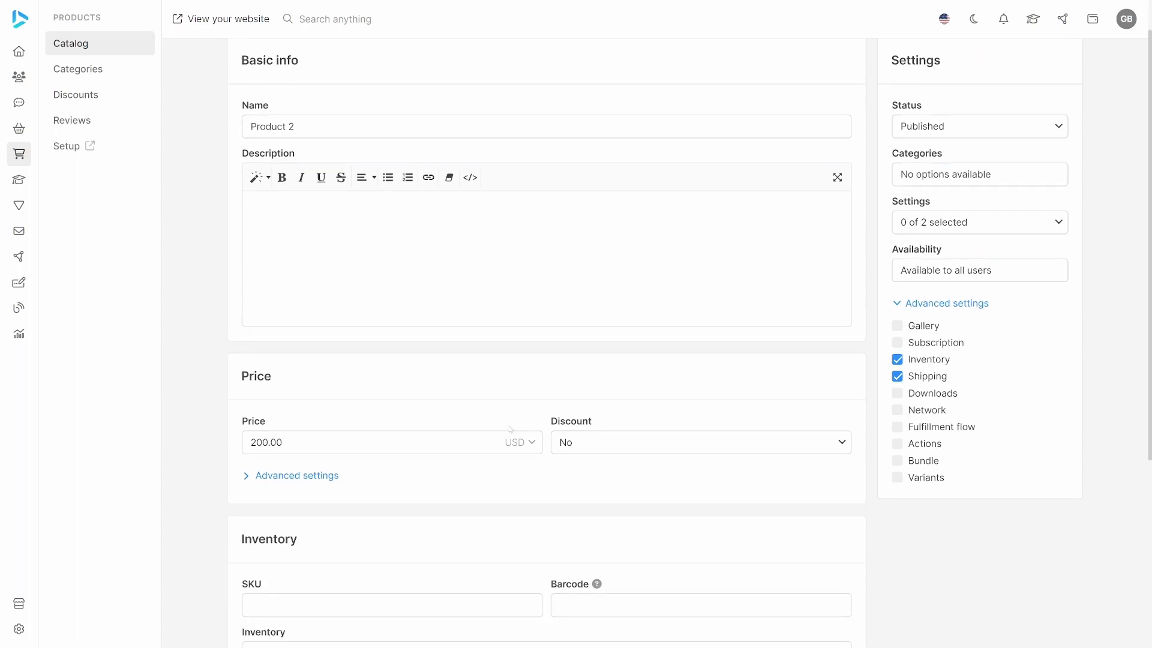
pyautogui.scroll(-4, 510, 428)
pyautogui.click(372, 459)
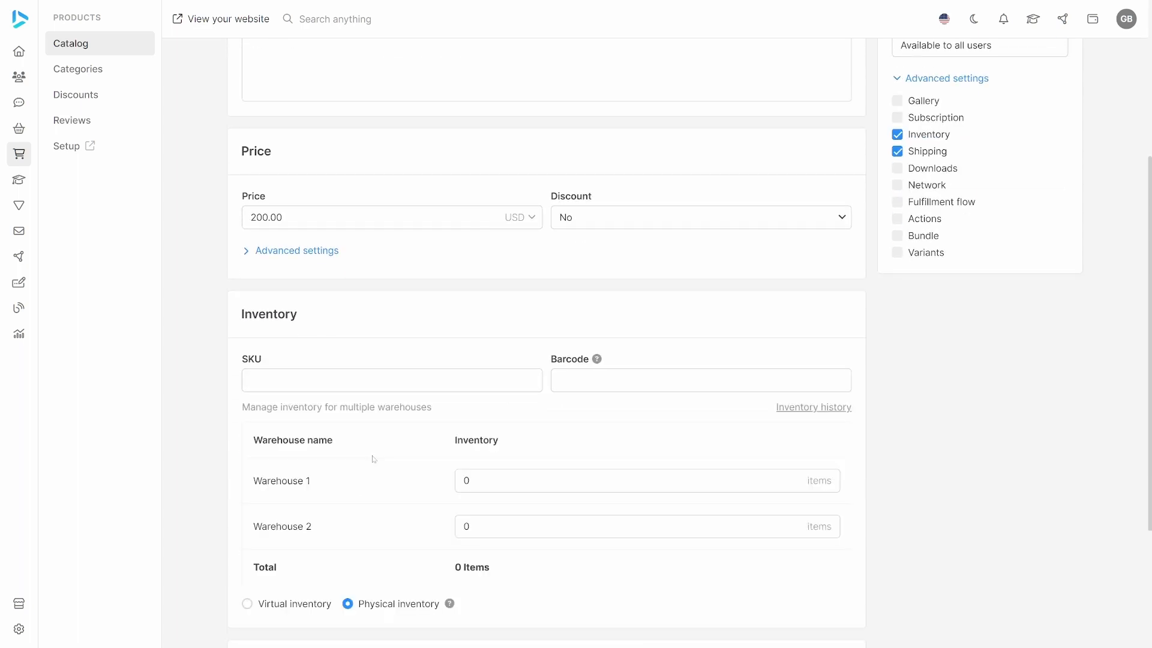
# Add 10 items of Product 2 to Warehouse 1 and 100 items to Warehouse 2, saving each adjustment, and return to the catalog.
pyautogui.click(474, 481)
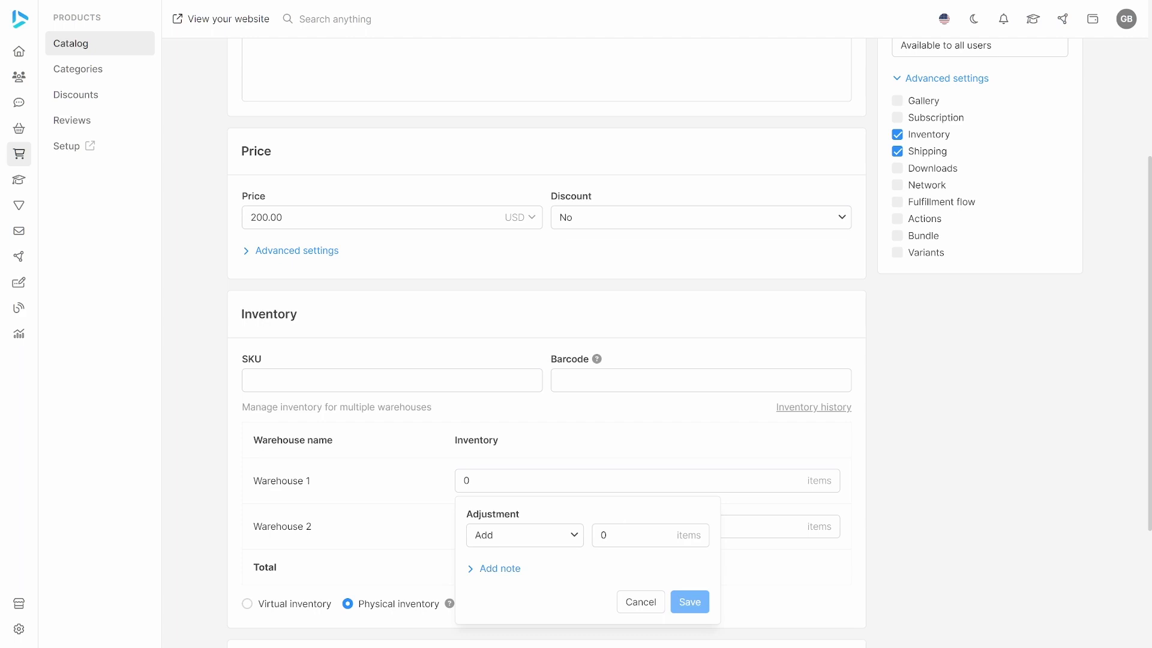
pyautogui.write('1')
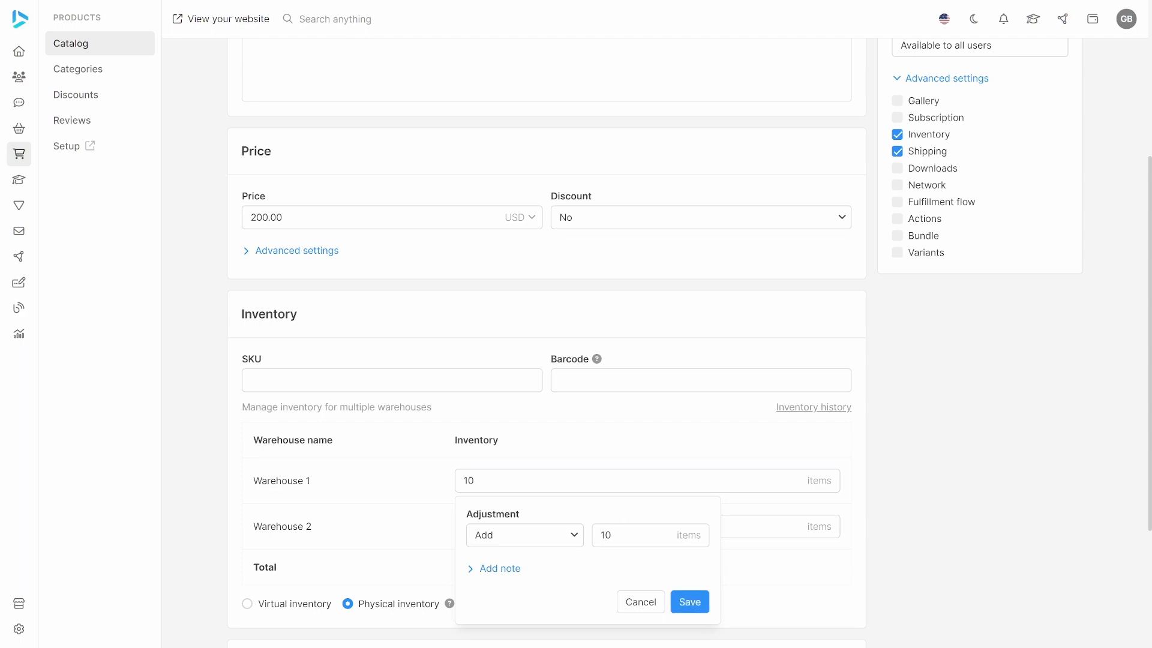
pyautogui.click(690, 602)
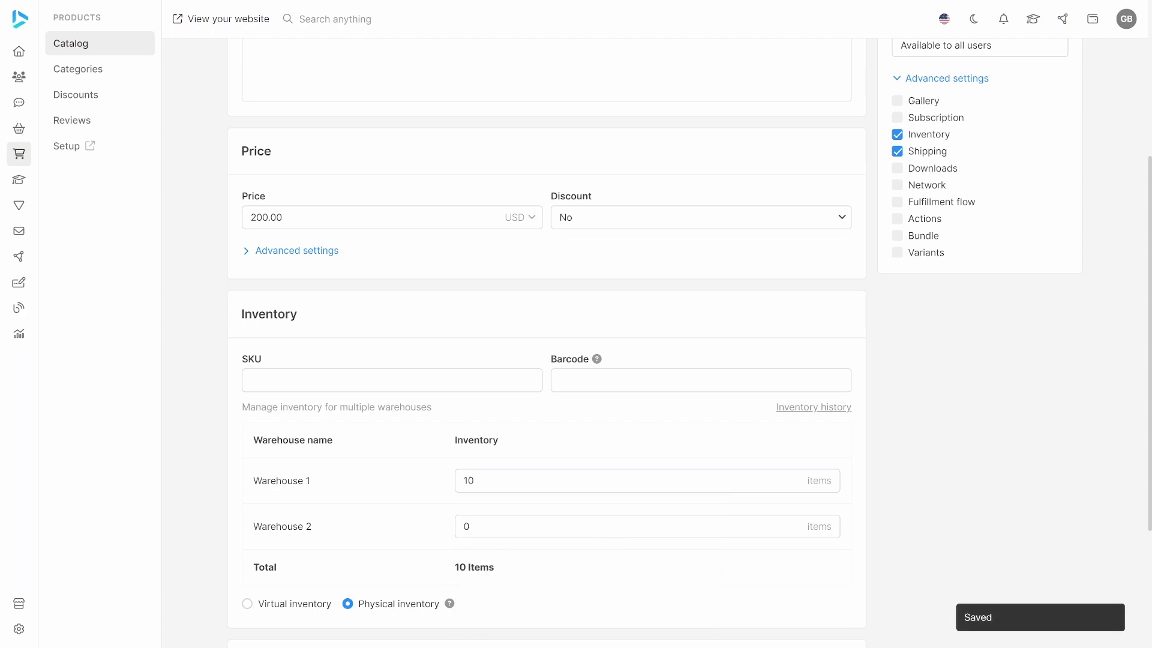
pyautogui.click(547, 526)
pyautogui.write('10')
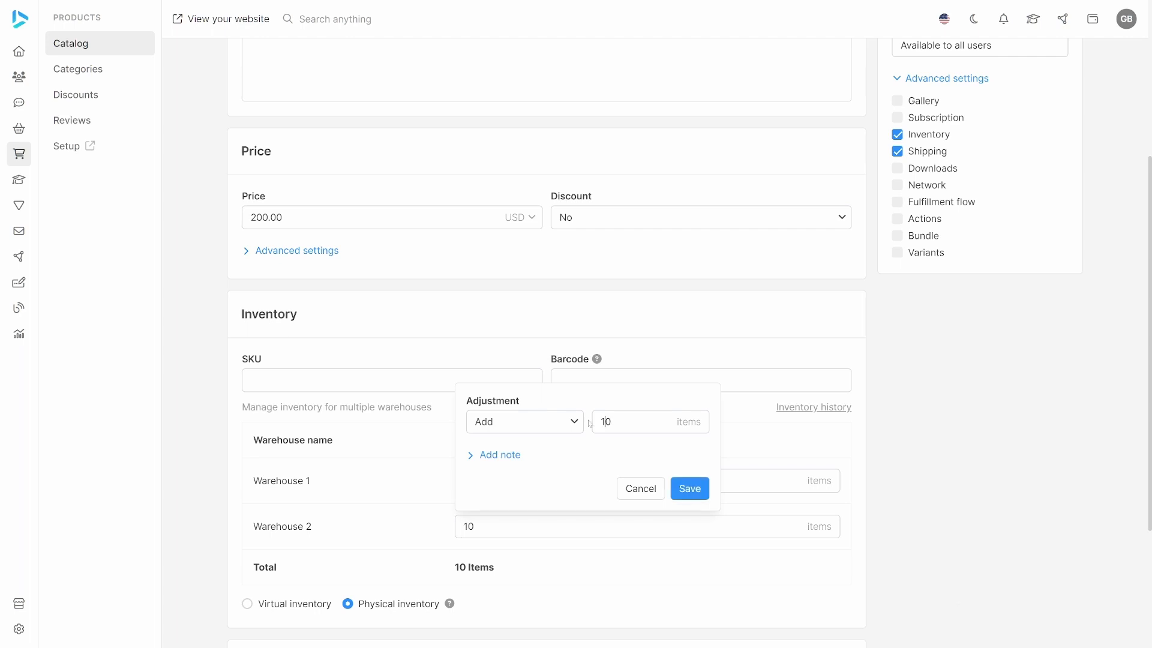
pyautogui.write('0')
pyautogui.press('BackSpace')
pyautogui.click(689, 488)
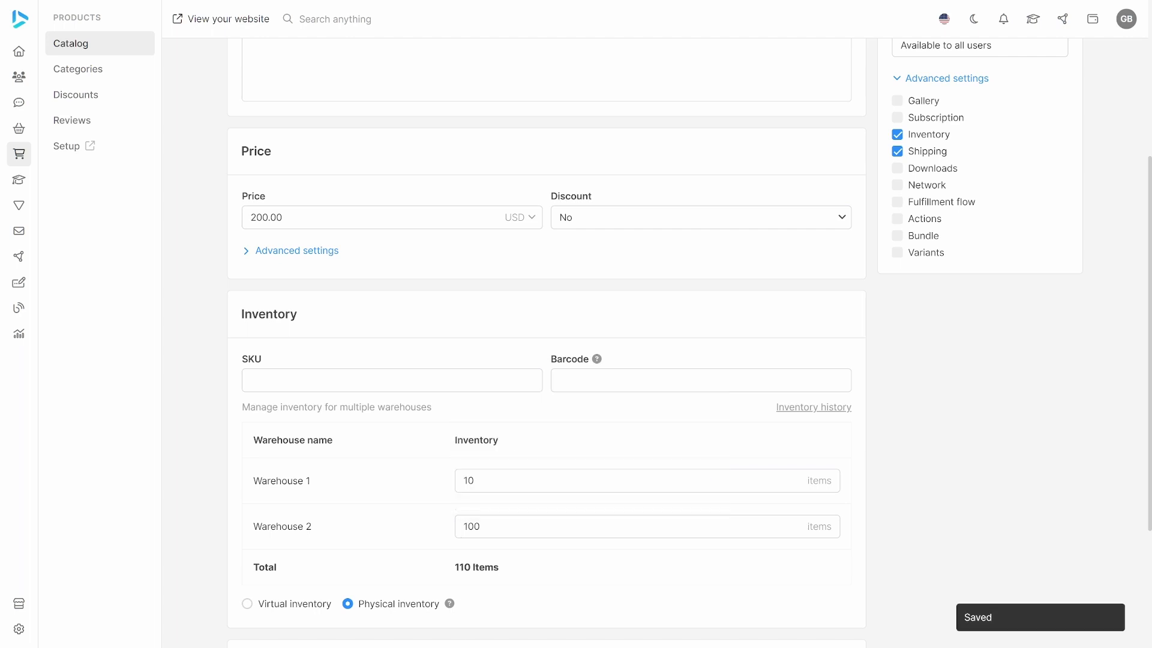
pyautogui.click(20, 157)
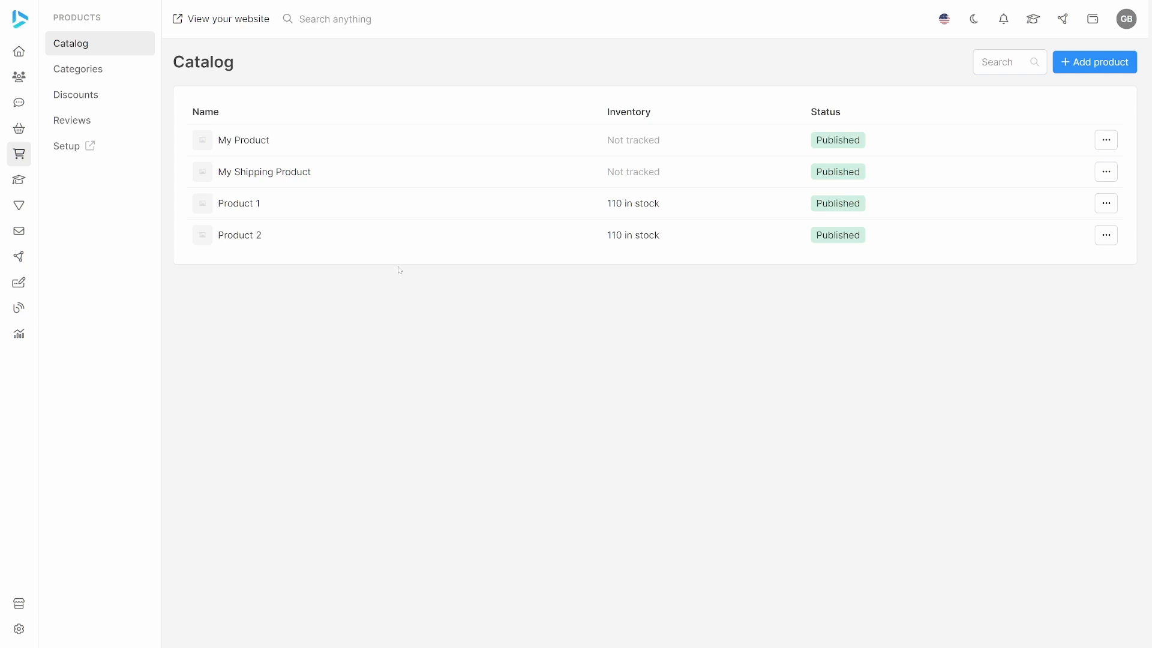
# Go to the order invoices and create a new invoice for the existing customer contact.
pyautogui.moveTo(15, 135)
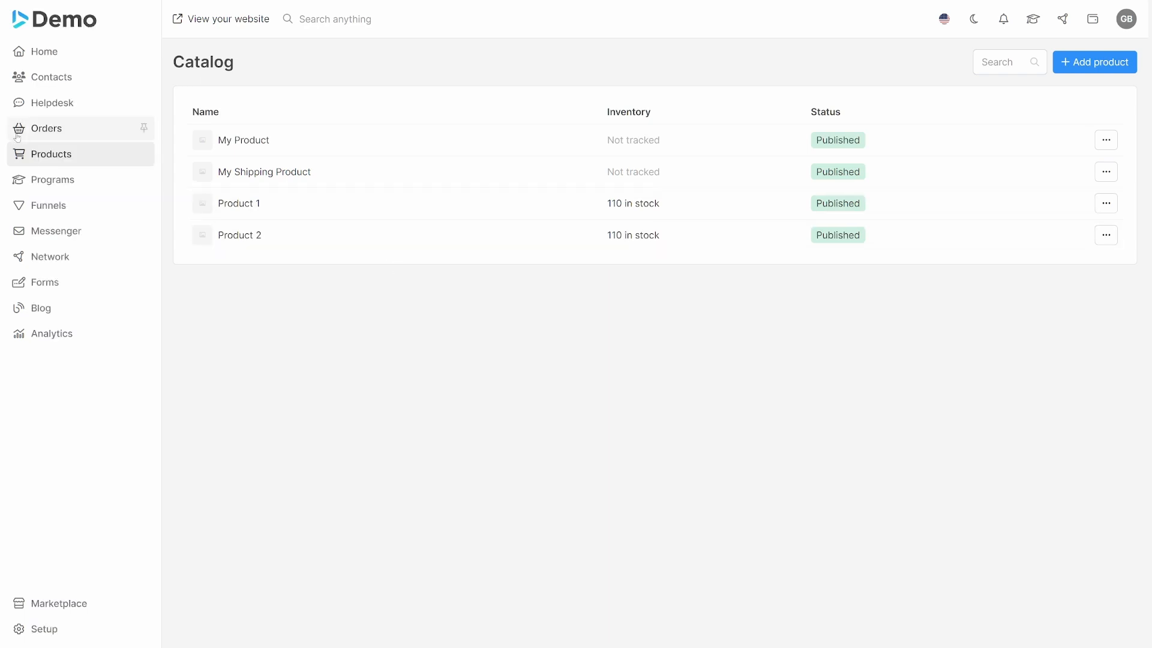
pyautogui.click(72, 133)
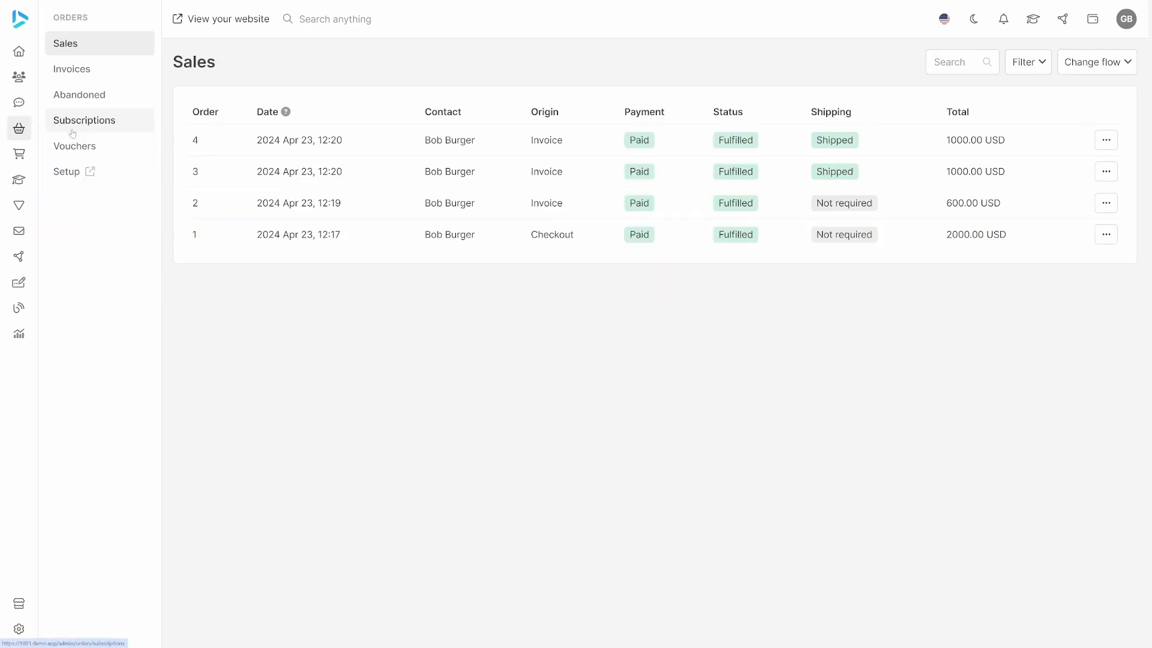
pyautogui.click(107, 75)
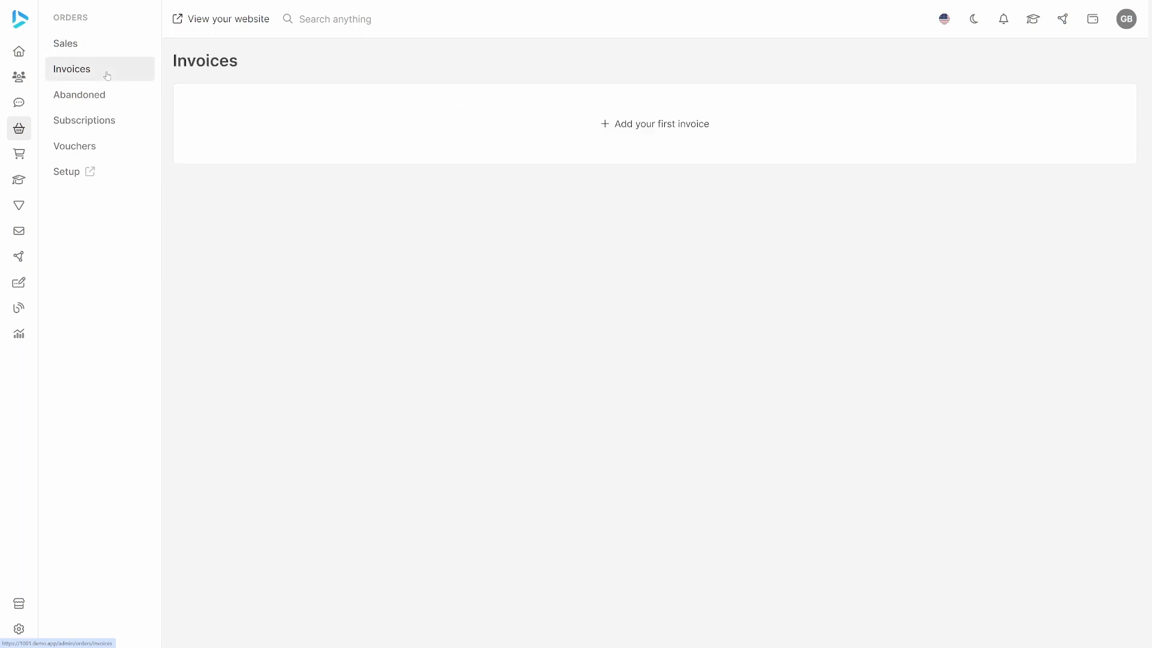
pyautogui.click(628, 124)
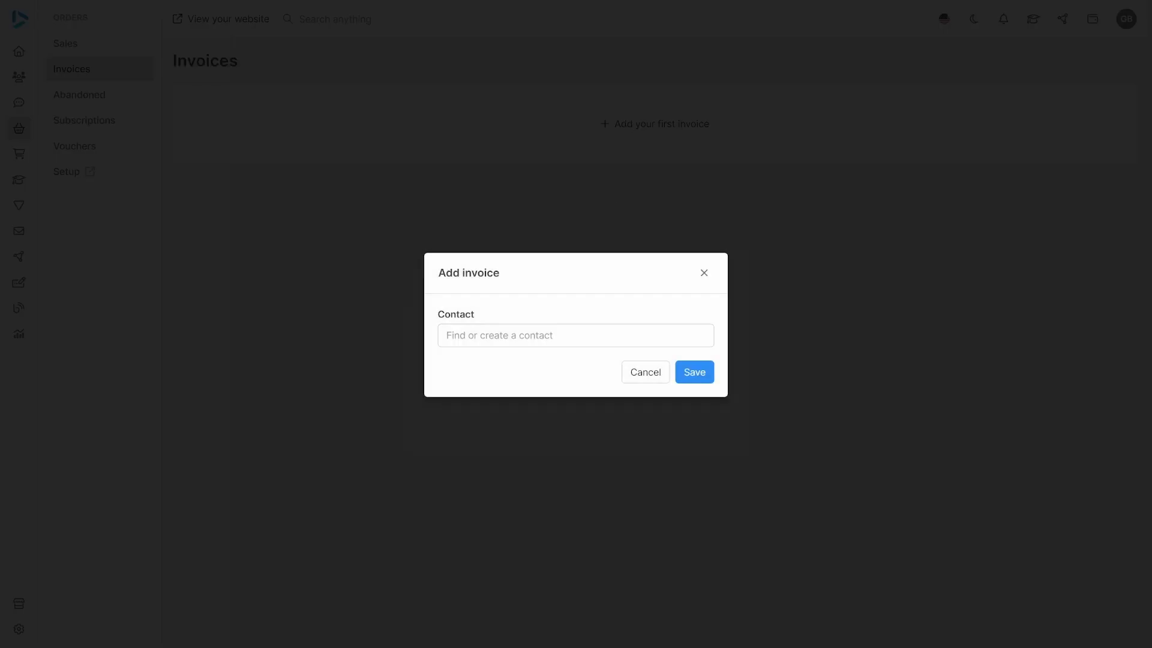
pyautogui.click(514, 414)
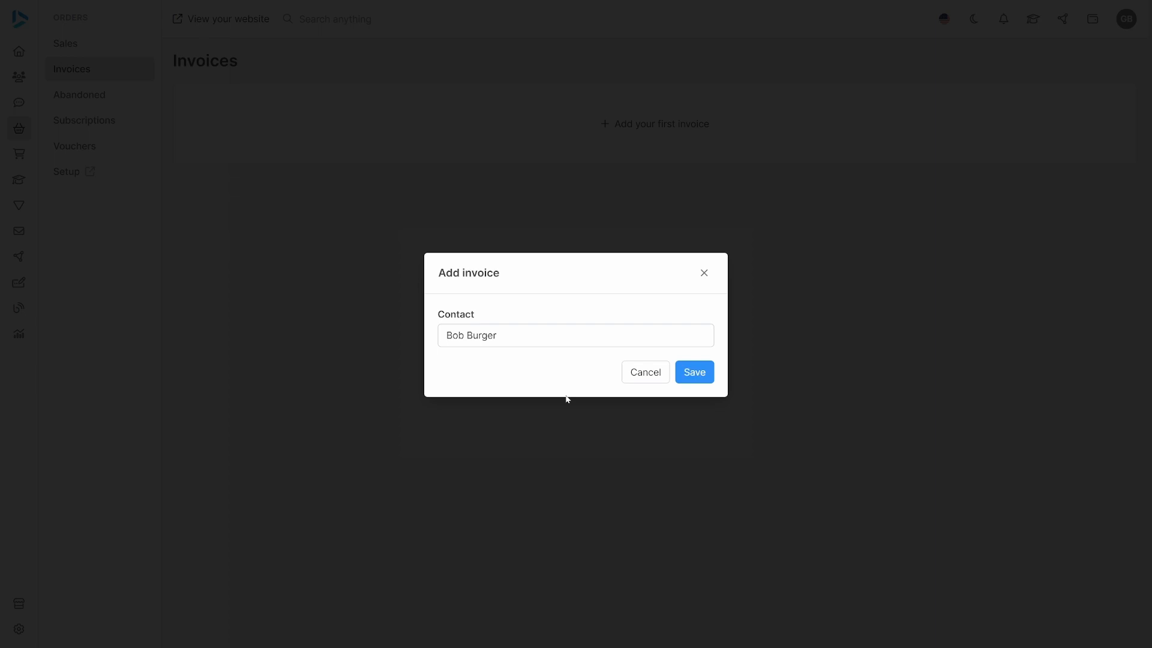
pyautogui.click(693, 372)
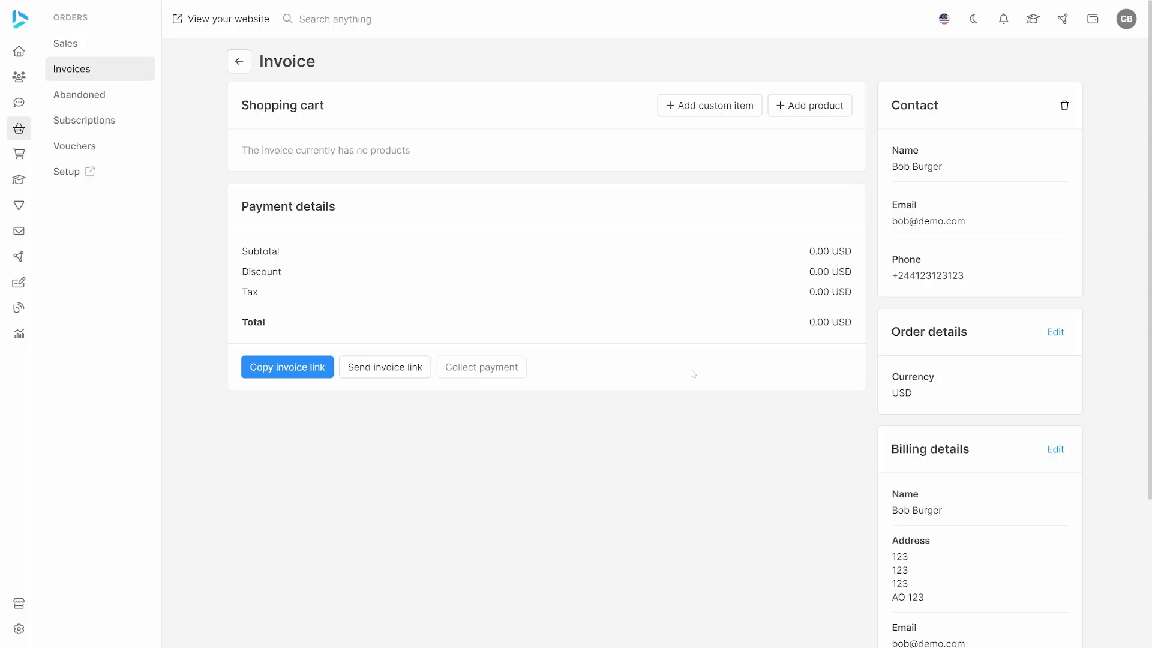
# Add Product 1 and Product 2 to the invoice's shopping cart, saving each one.
pyautogui.click(792, 109)
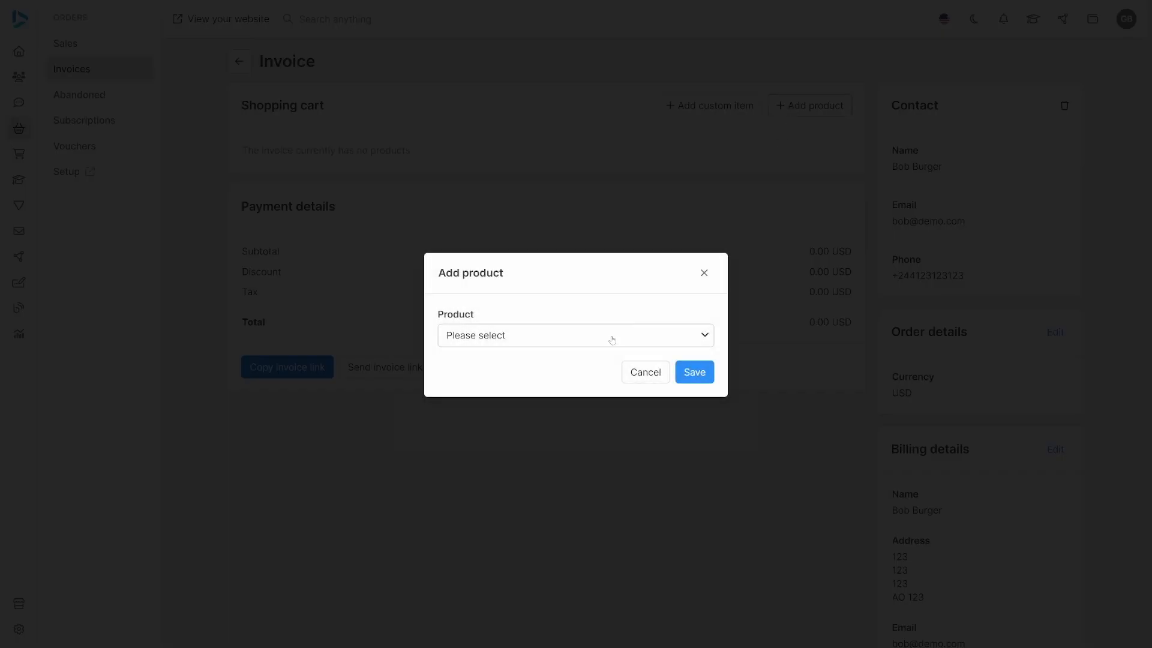
pyautogui.click(609, 338)
pyautogui.click(480, 455)
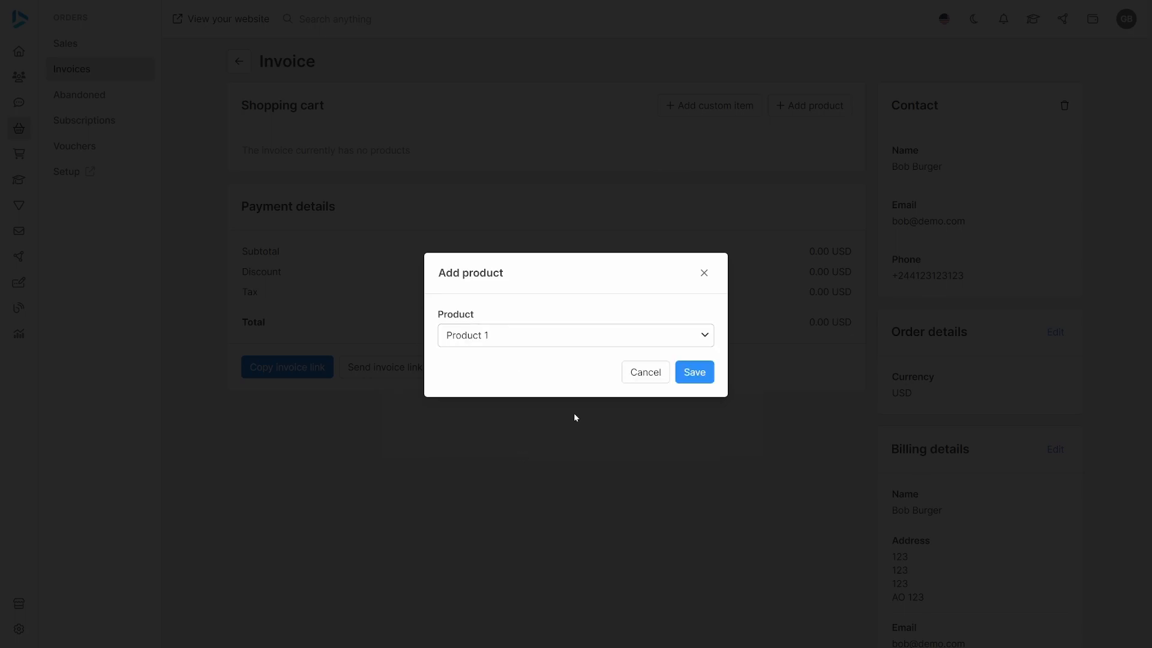
pyautogui.click(694, 372)
pyautogui.click(810, 105)
pyautogui.click(549, 338)
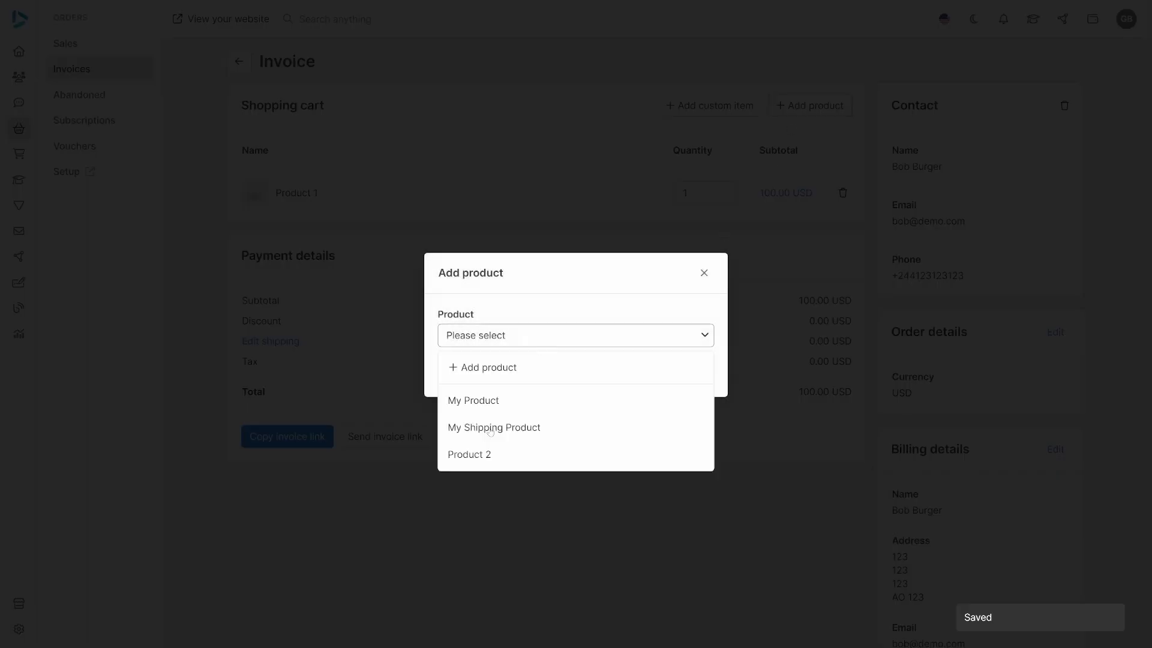
pyautogui.click(480, 453)
pyautogui.click(694, 371)
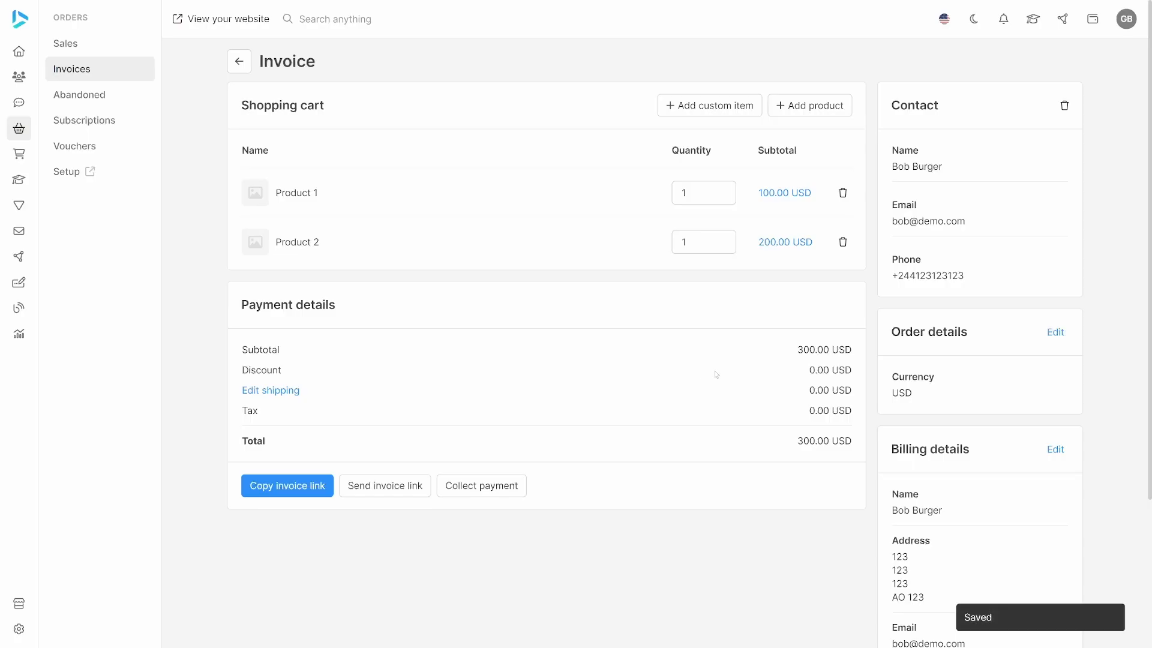
# Record a 300 USD cash payment for the invoice and create the order from it.
pyautogui.click(490, 490)
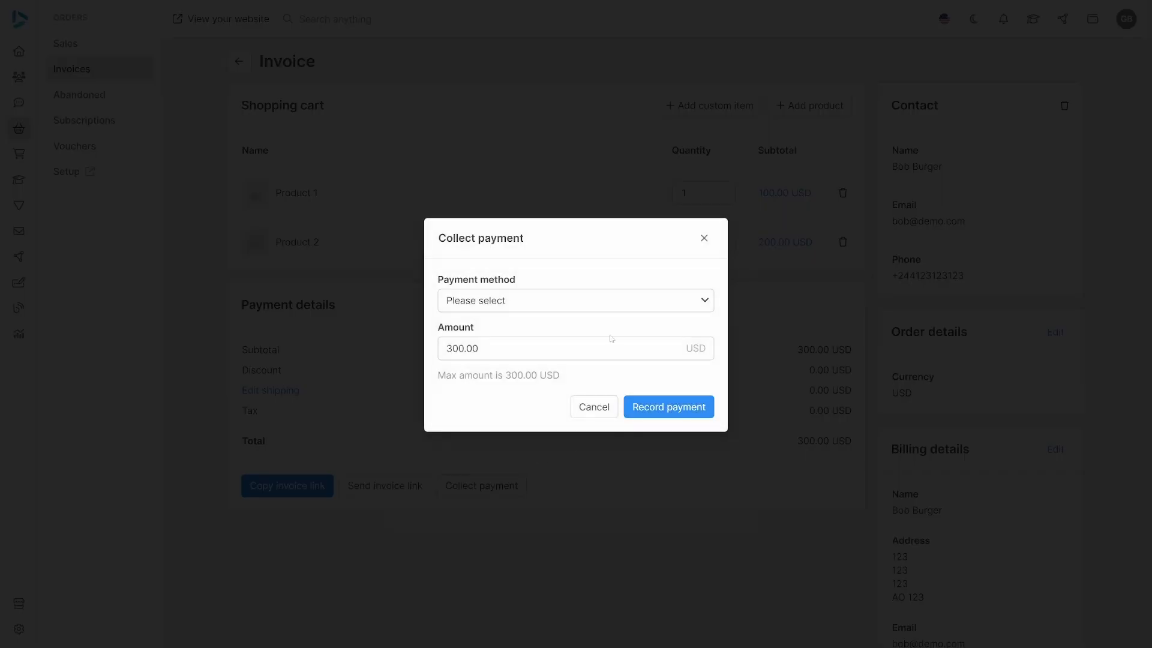
pyautogui.click(591, 306)
pyautogui.click(567, 334)
pyautogui.click(662, 405)
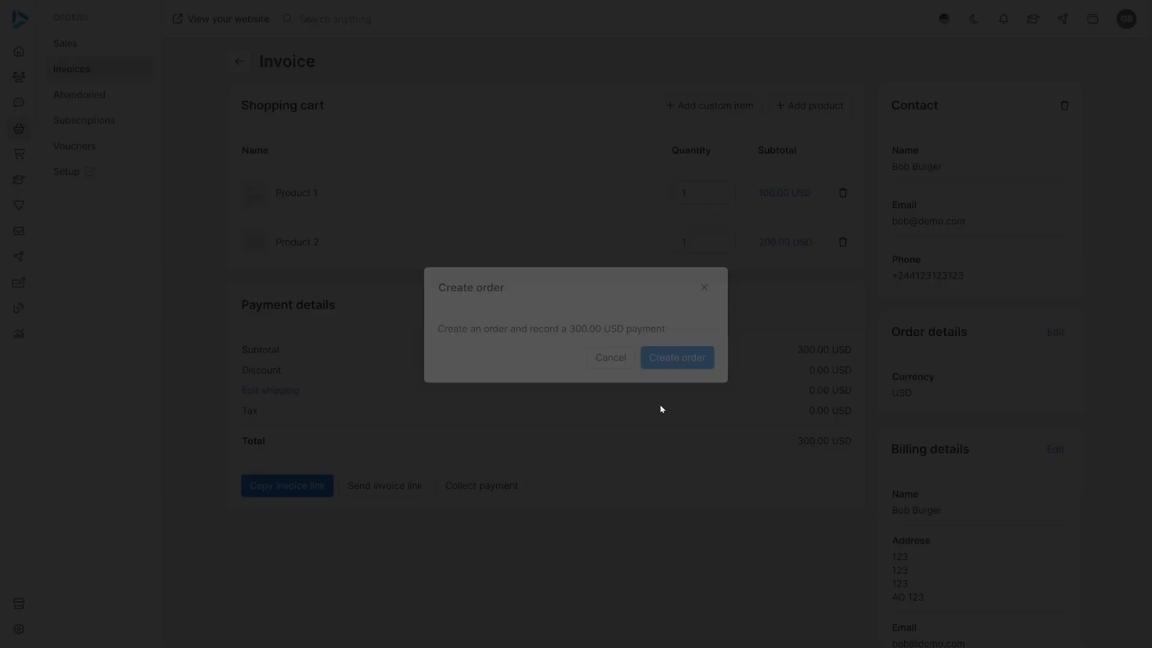
pyautogui.click(677, 358)
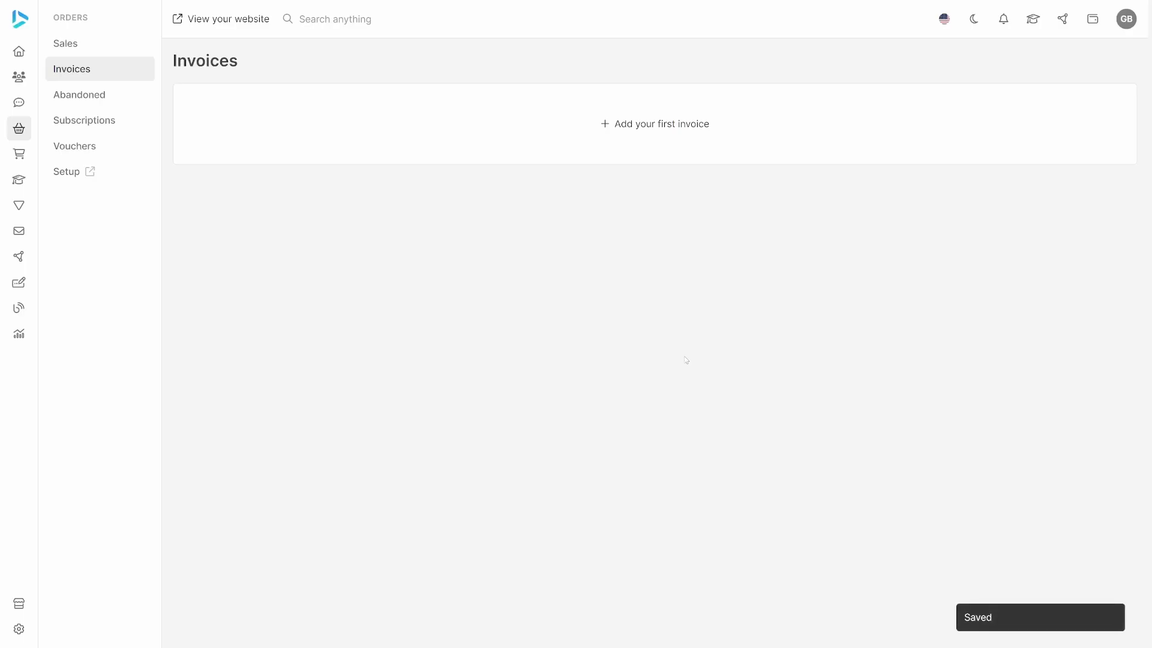
# Open order 5 in the sales list and examine which warehouse is assigned to Product 1 and Product 2.
pyautogui.click(110, 43)
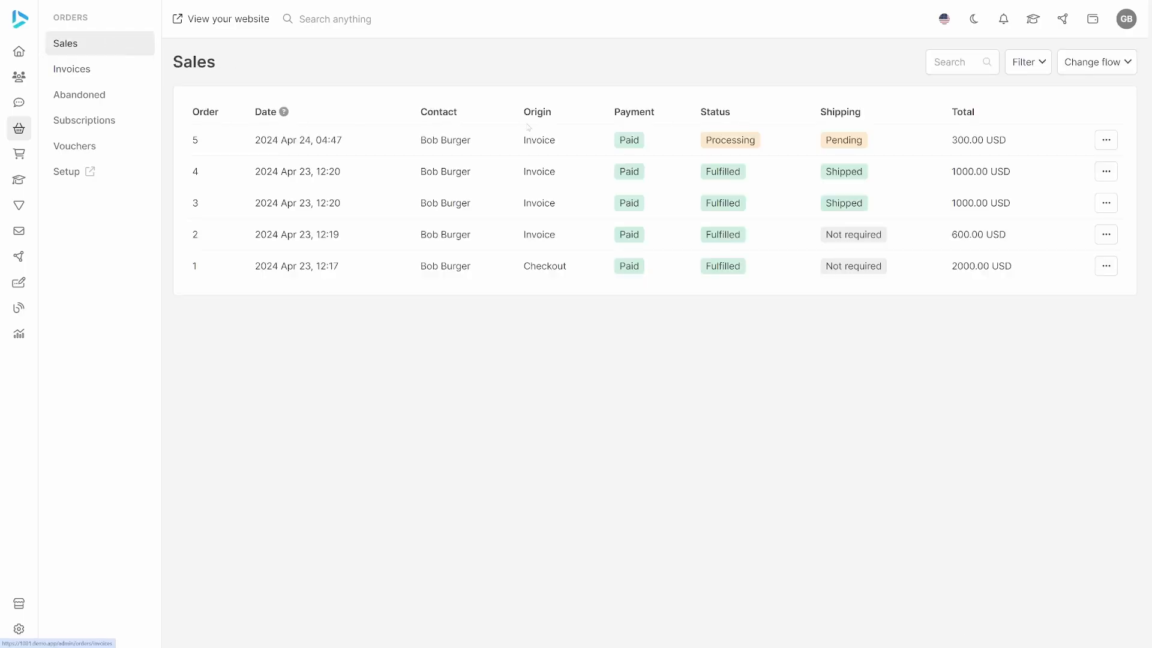
pyautogui.click(496, 144)
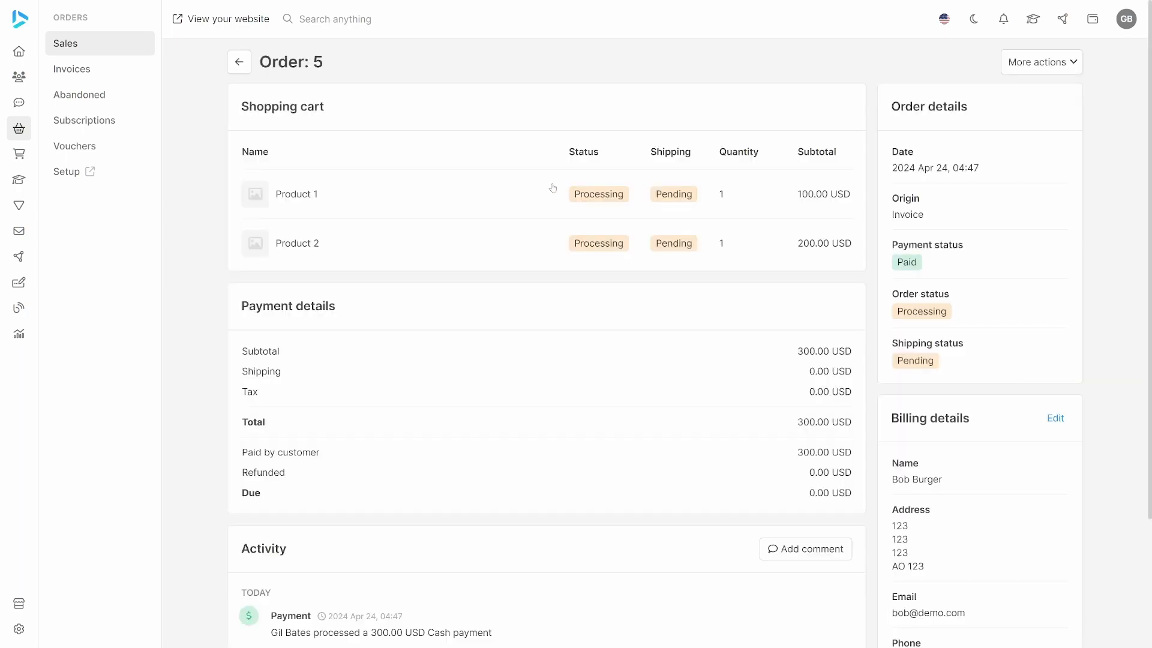
pyautogui.click(581, 199)
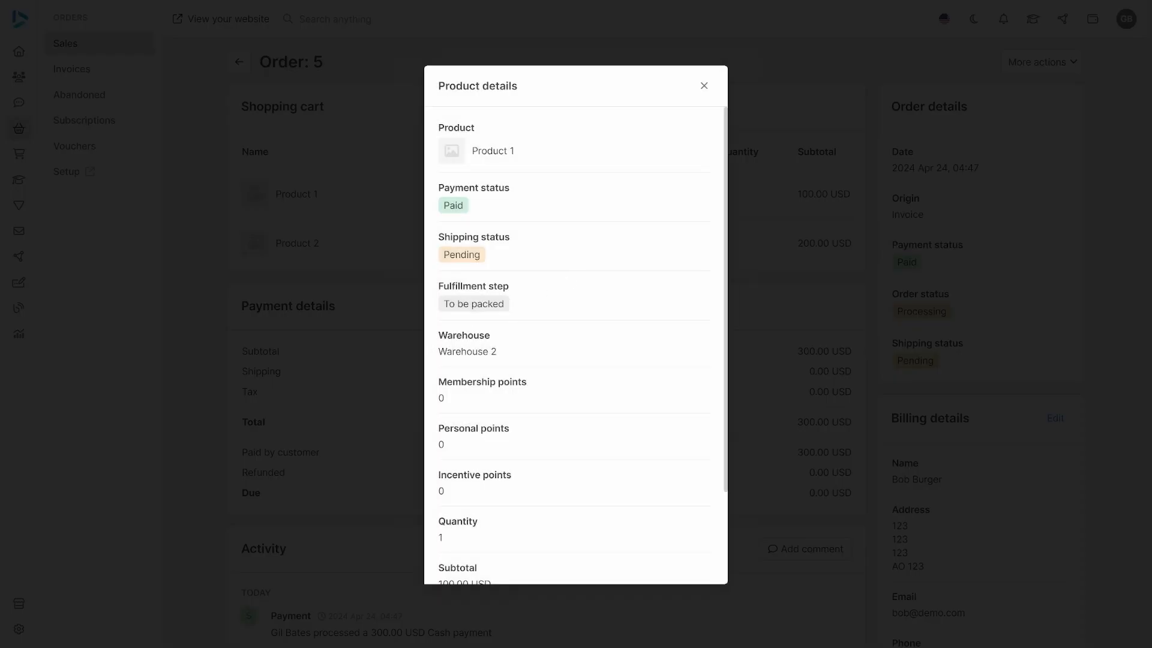
pyautogui.click(704, 86)
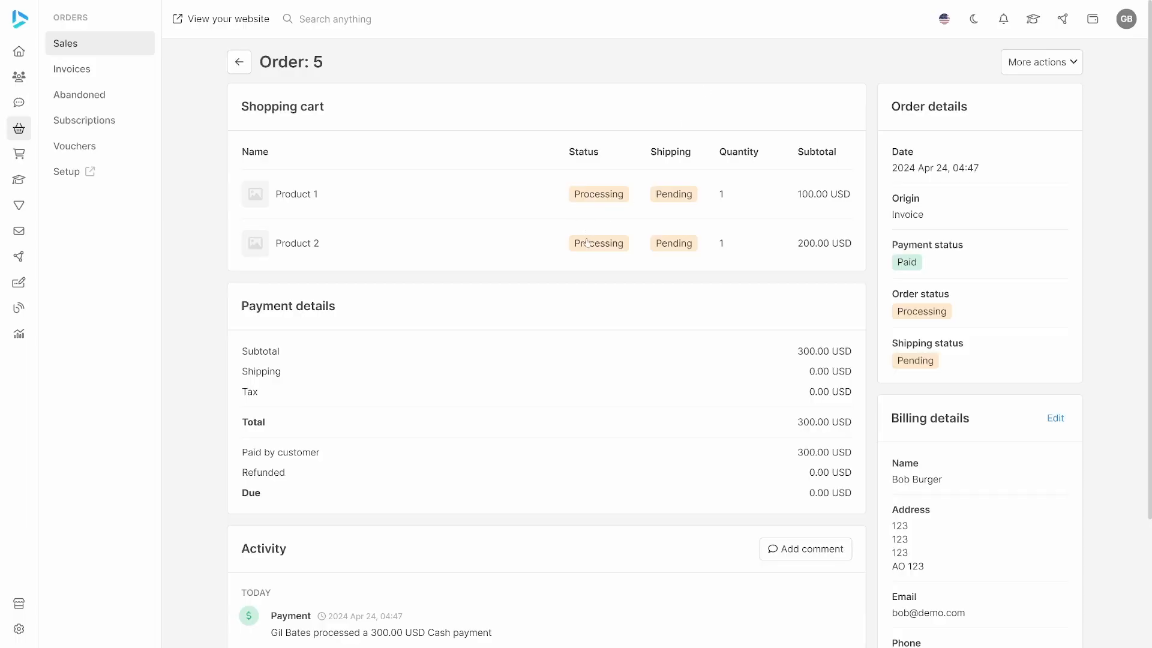
pyautogui.click(588, 242)
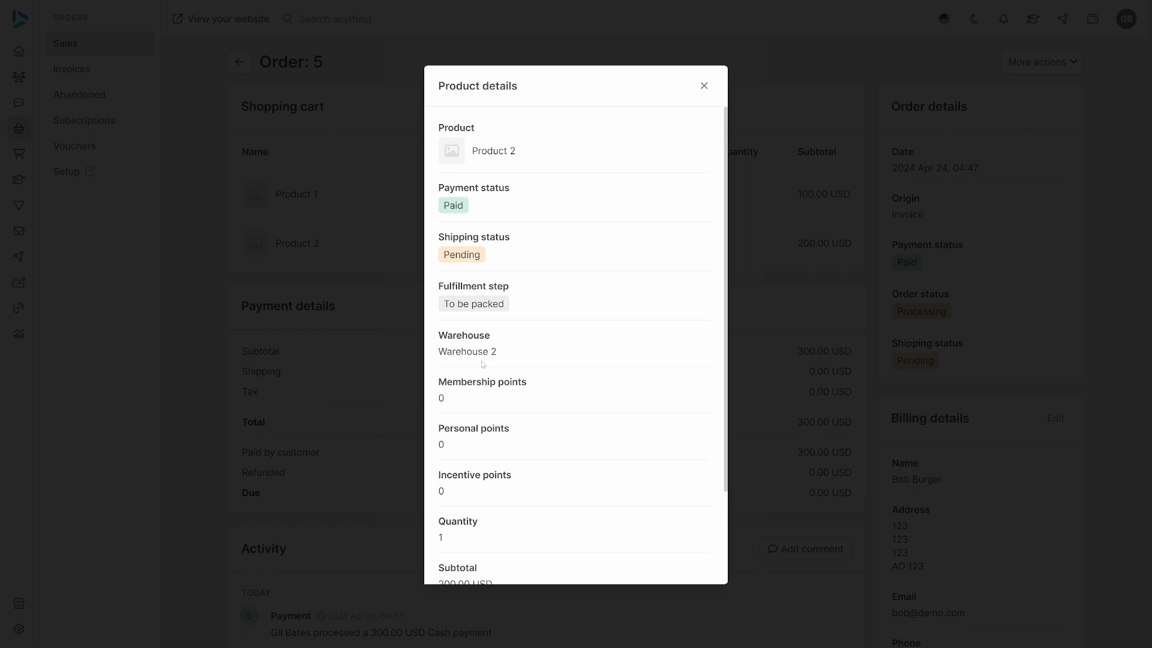
pyautogui.click(704, 85)
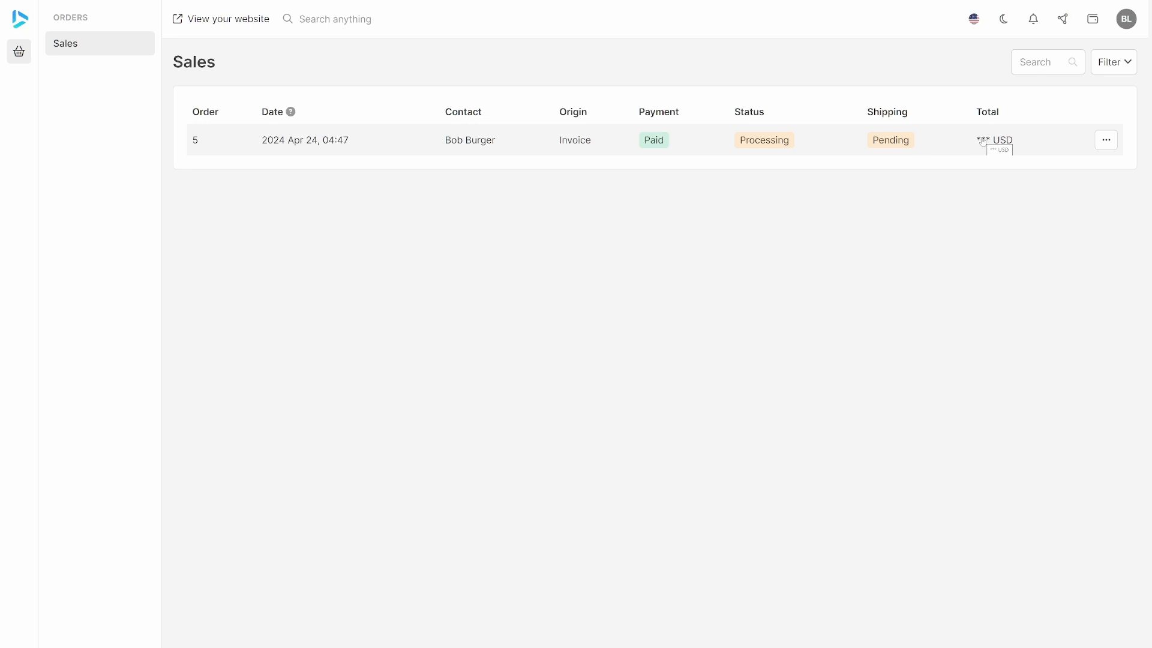
# In the warehouse staff member's account, open order 5, mark it as packed and fulfill it.
pyautogui.click(435, 139)
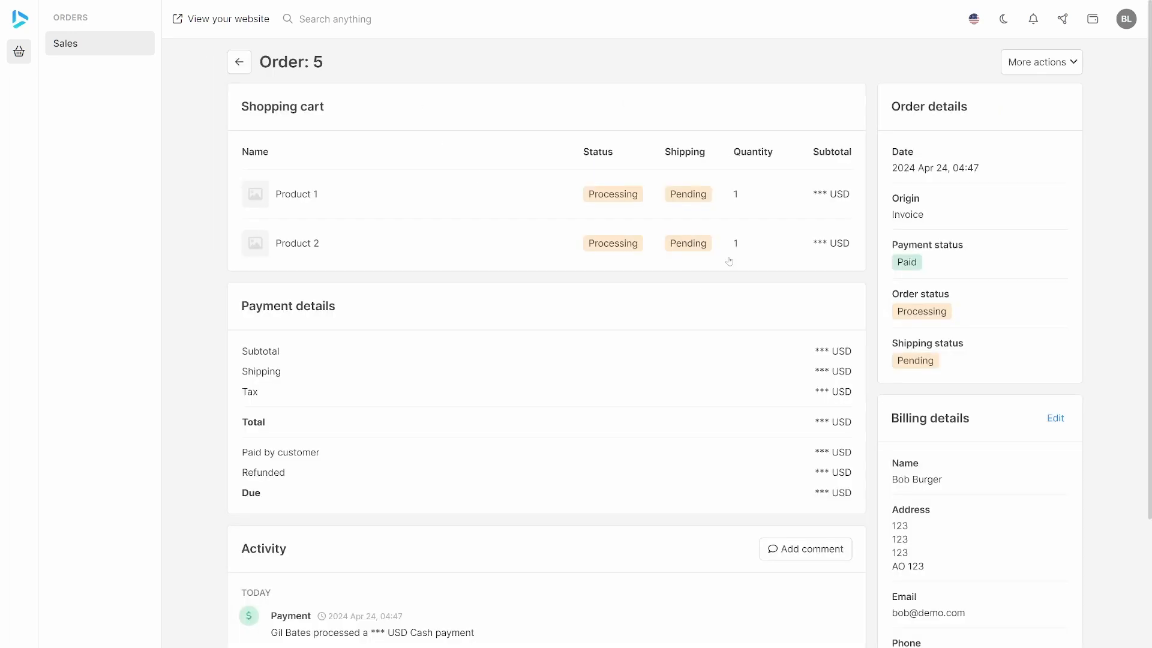
pyautogui.click(1029, 65)
pyautogui.click(1008, 123)
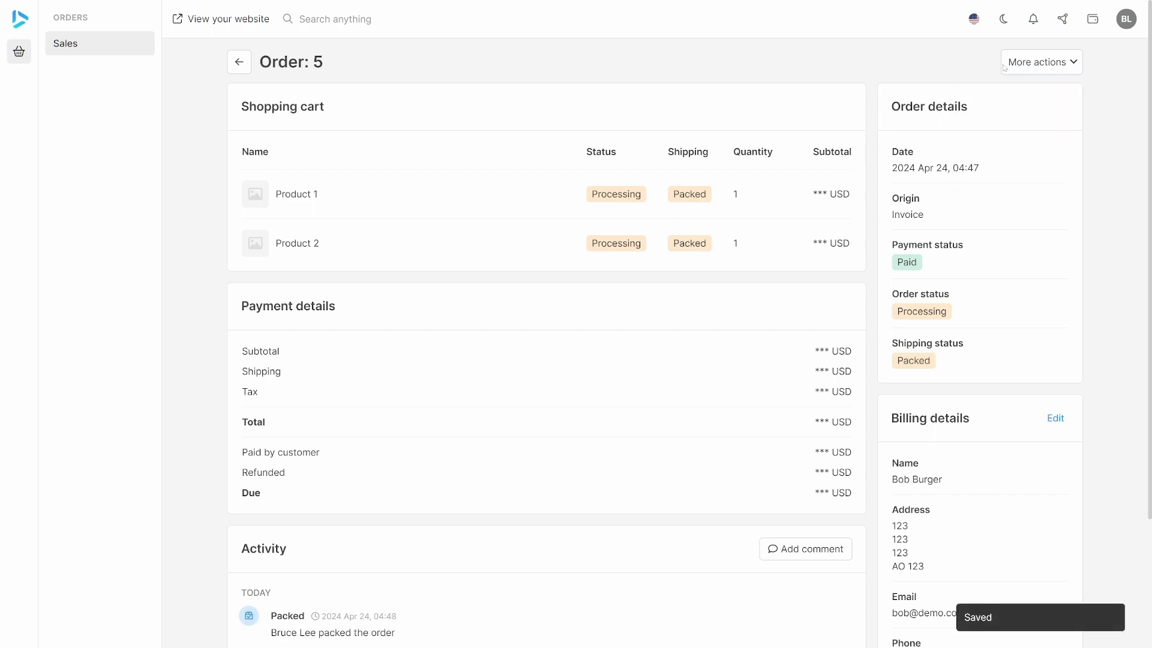
pyautogui.click(1005, 66)
pyautogui.click(1000, 96)
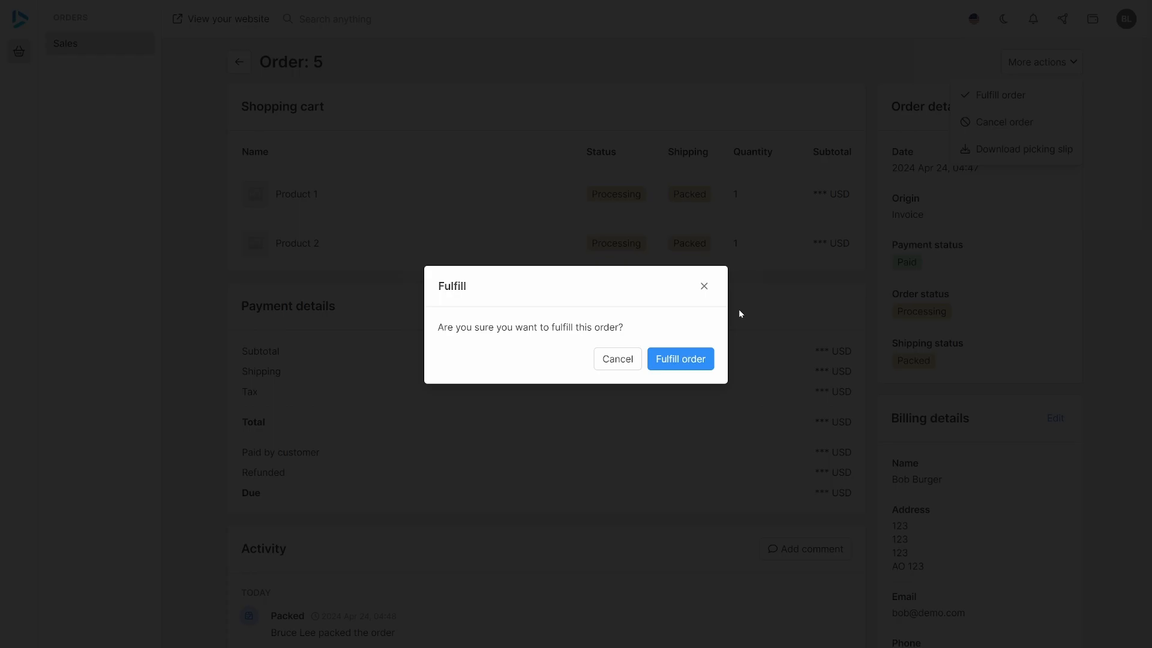
pyautogui.click(677, 360)
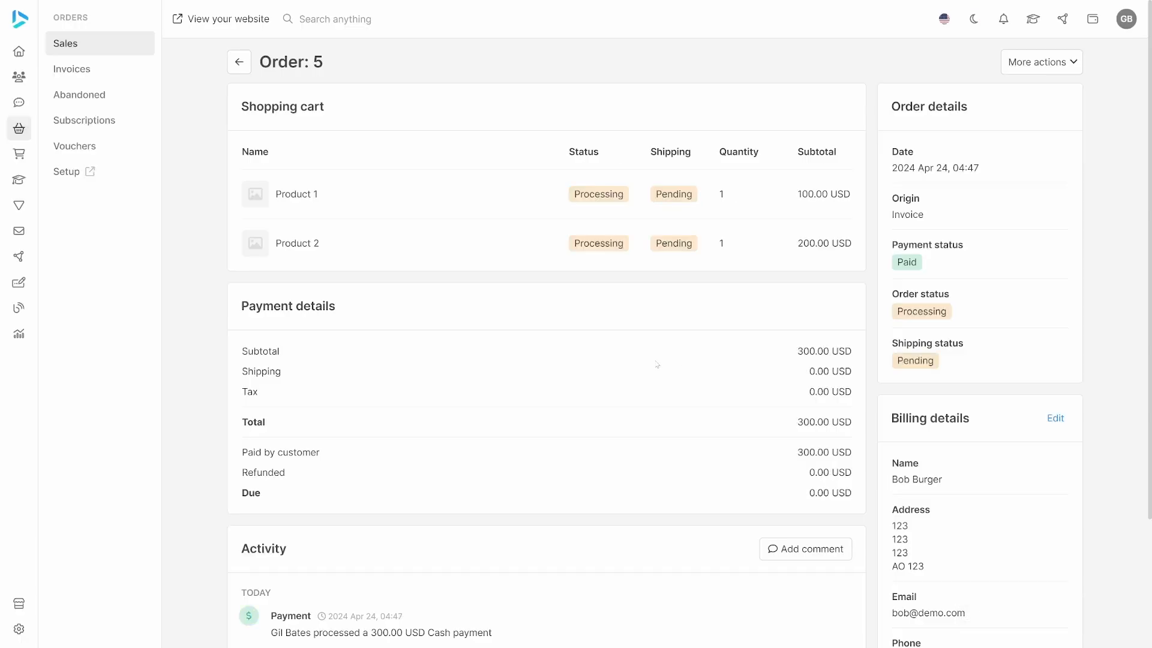
# Return to the sales list in the admin account and create another invoice for the same customer contact.
pyautogui.click(249, 63)
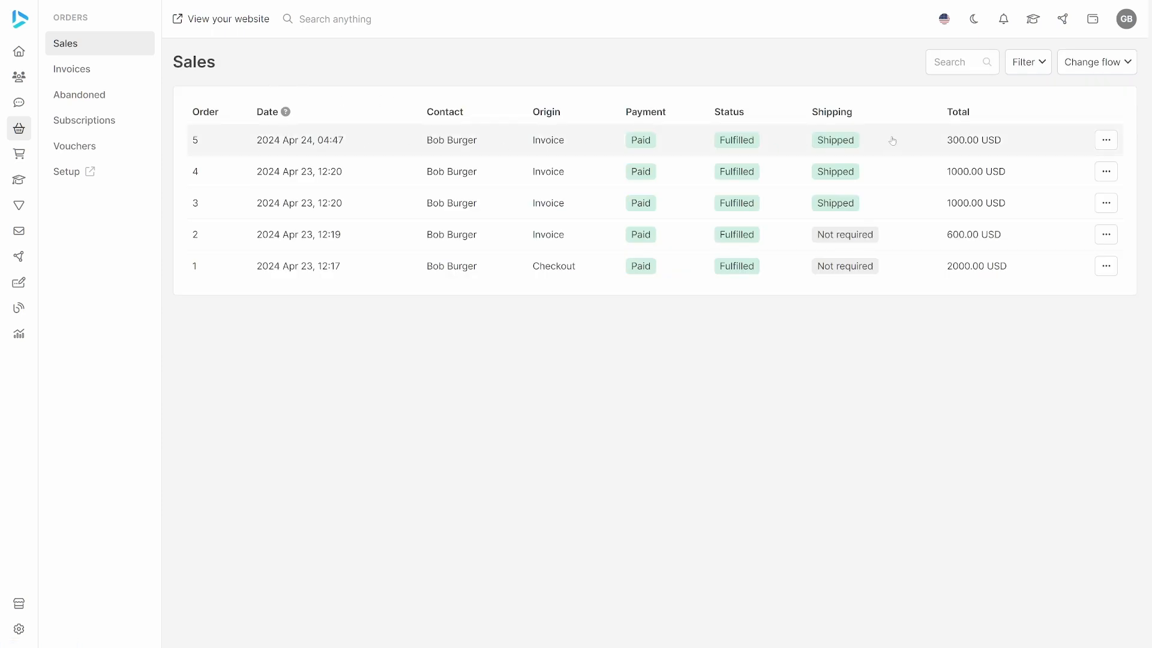
pyautogui.click(94, 73)
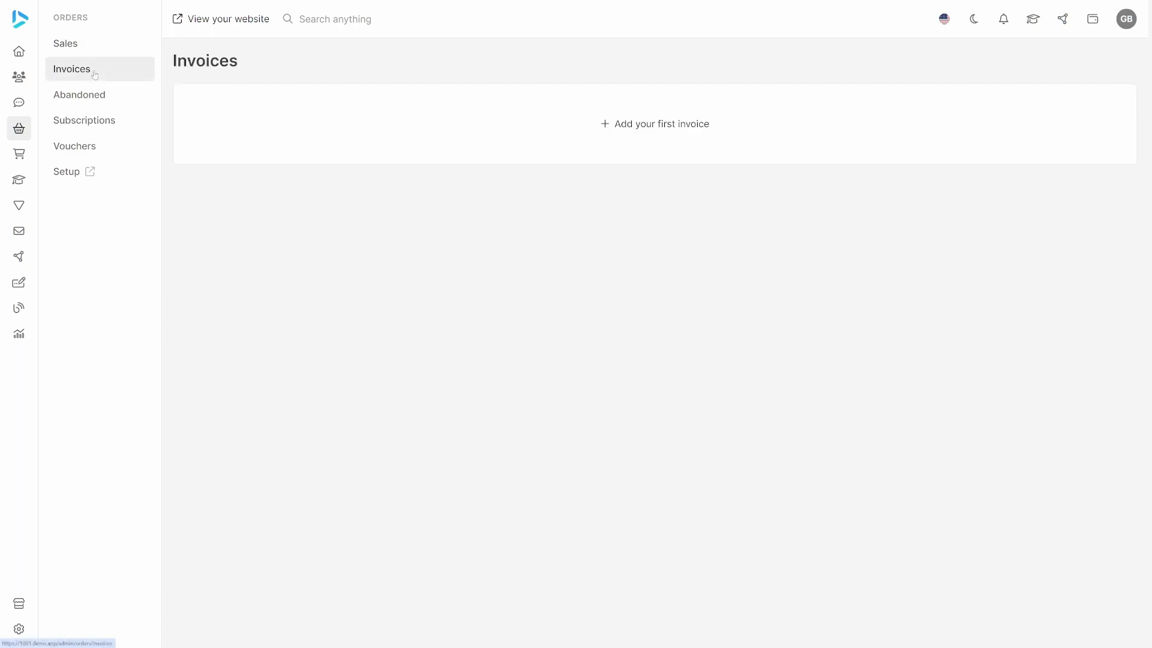
pyautogui.click(702, 124)
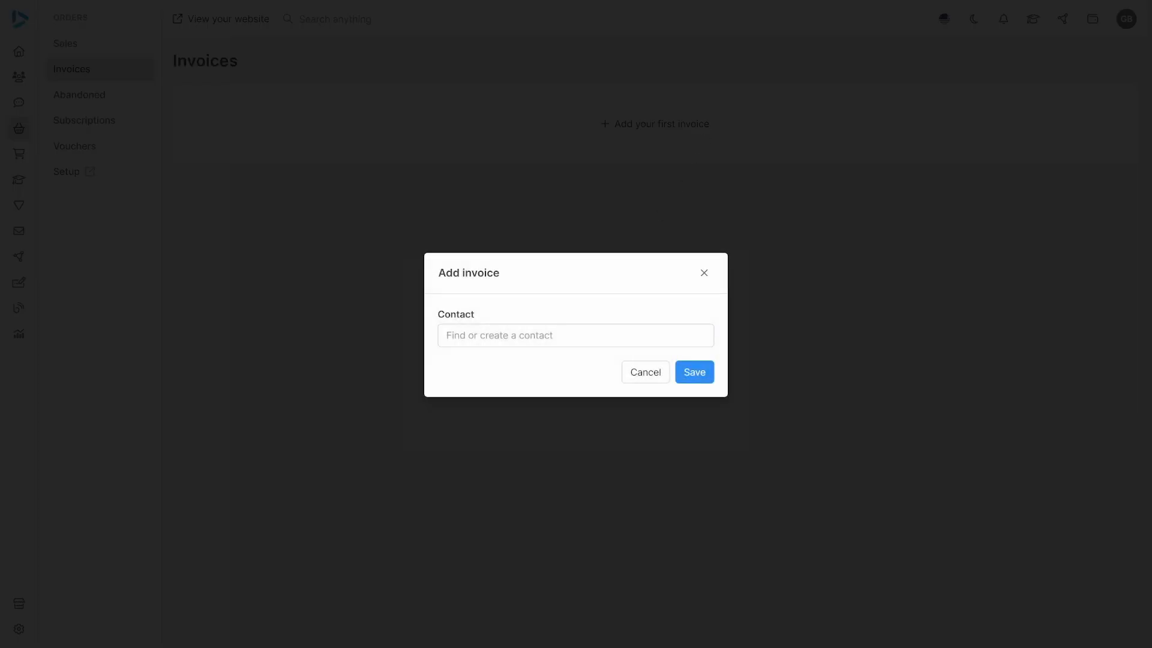
pyautogui.click(533, 411)
pyautogui.click(686, 377)
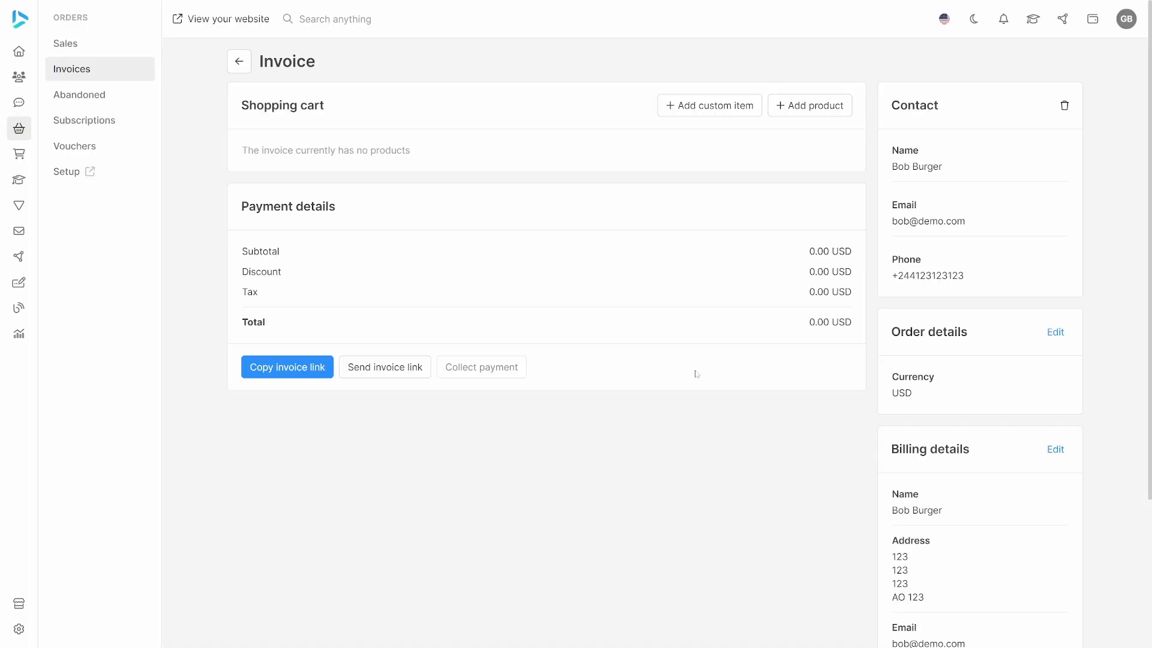
# Add Product 1 and Product 2 to the second invoice's shopping cart, saving each one.
pyautogui.click(791, 106)
pyautogui.click(571, 336)
pyautogui.click(528, 452)
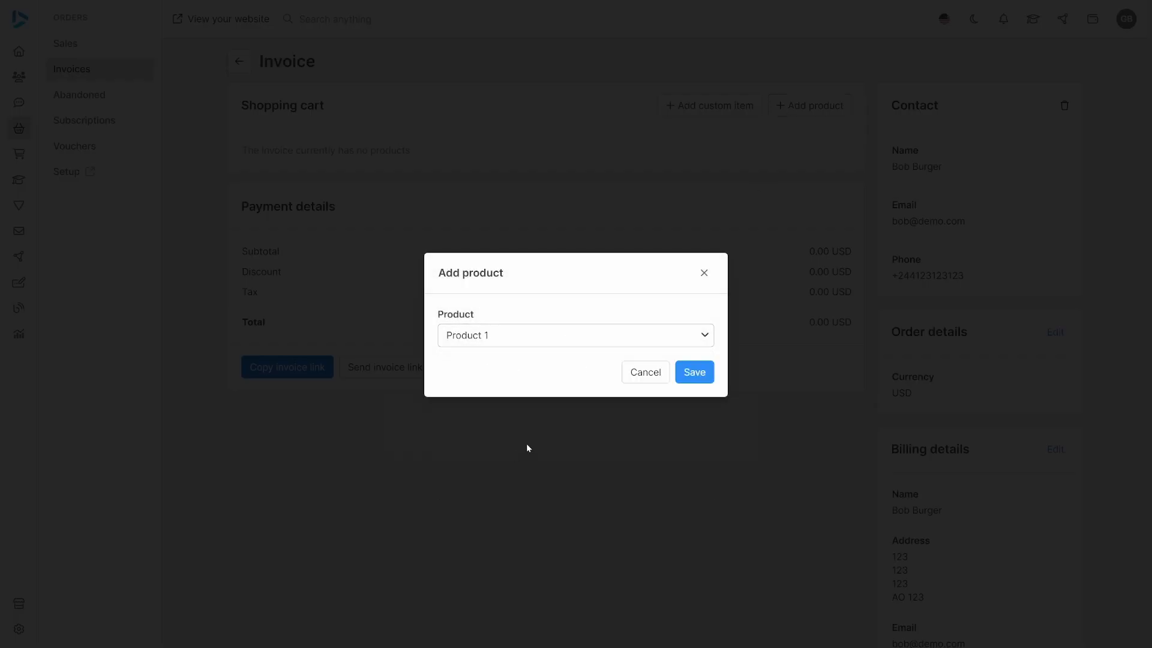
pyautogui.click(694, 371)
pyautogui.click(815, 103)
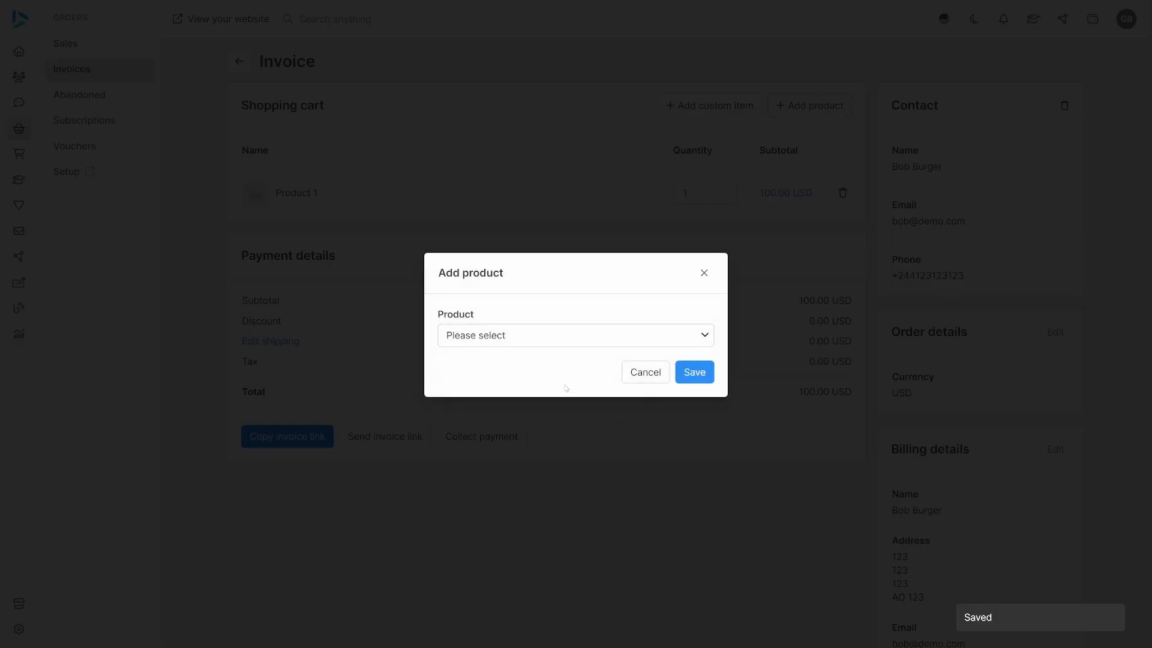
pyautogui.click(564, 336)
pyautogui.click(488, 455)
pyautogui.click(694, 372)
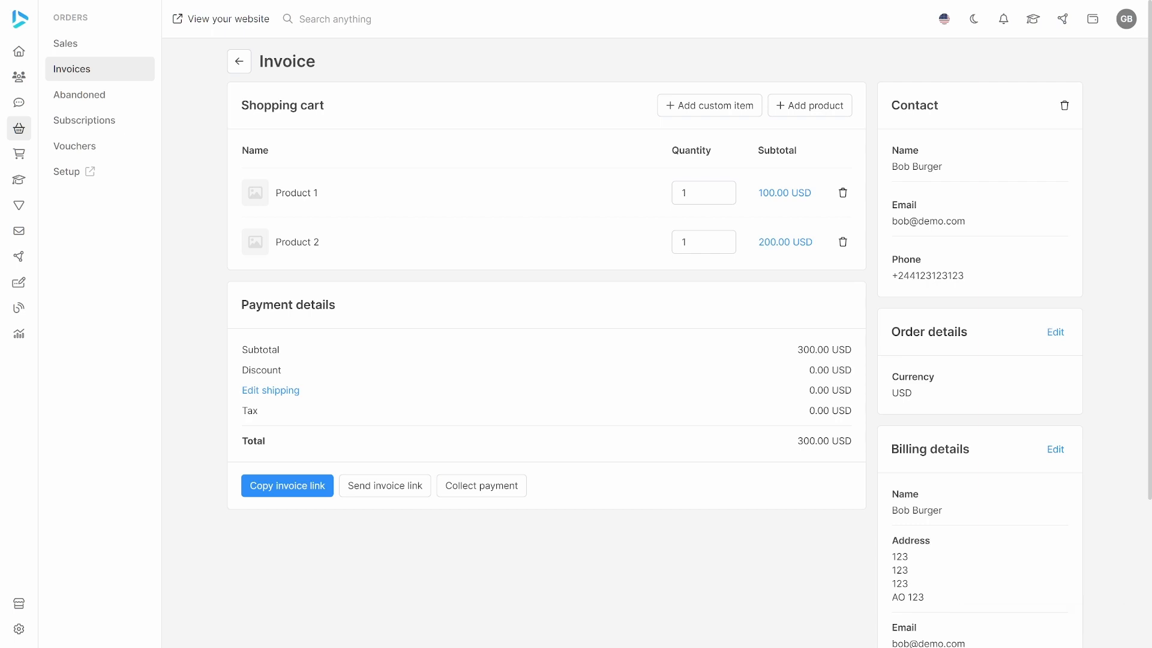
# Set the quantity of both Product 1 and Product 2 to 20 in the invoice, saving each change.
pyautogui.click(703, 194)
pyautogui.doubleClick(696, 247)
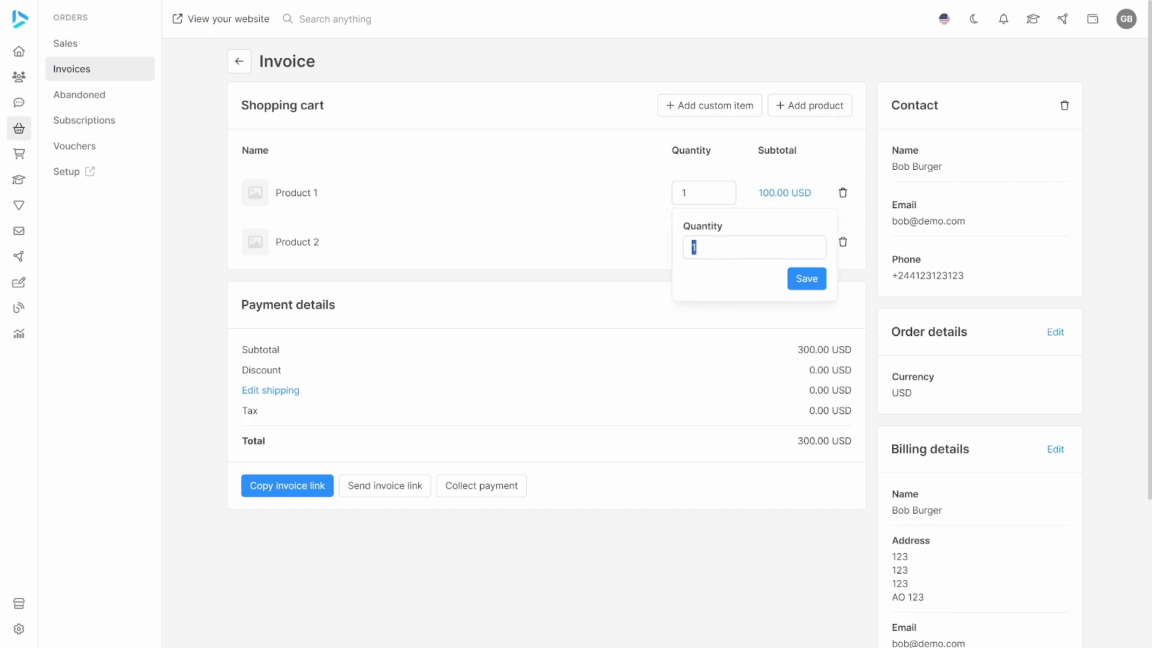
pyautogui.write('20')
pyautogui.click(800, 280)
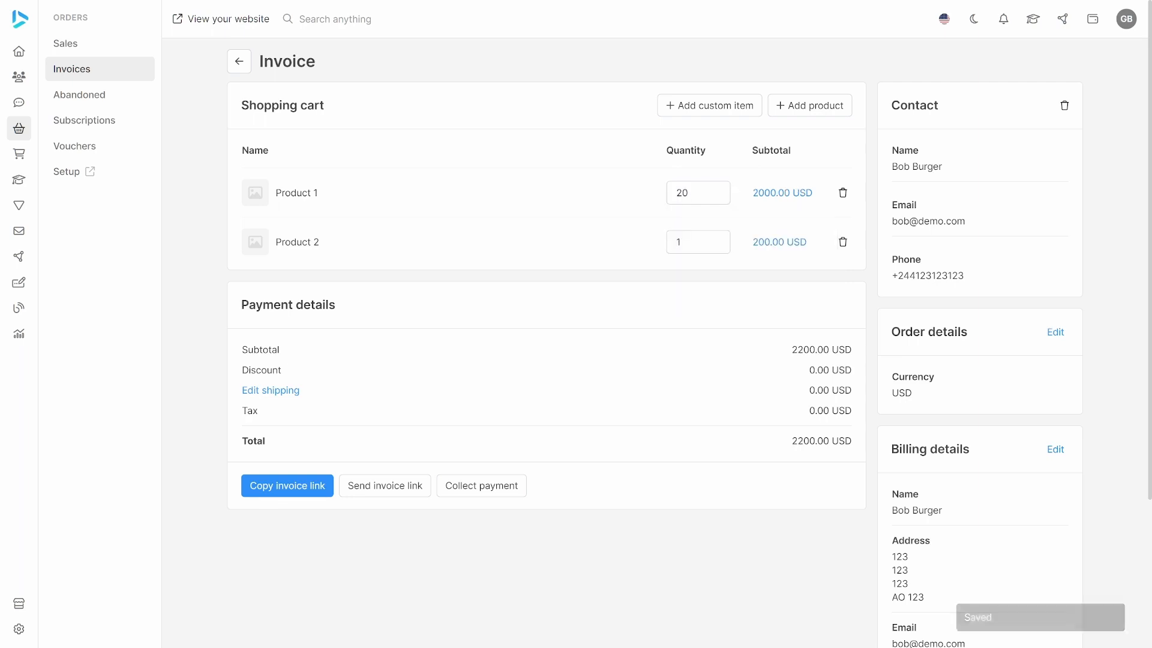
pyautogui.click(699, 242)
pyautogui.doubleClick(689, 296)
pyautogui.write('20')
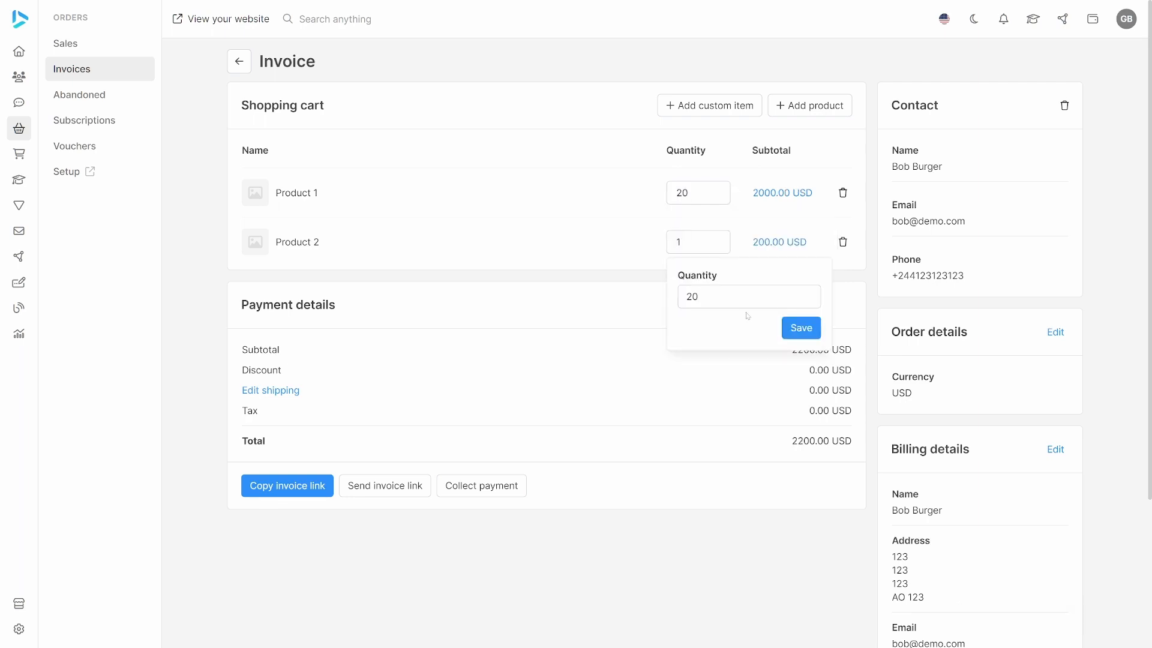
pyautogui.click(800, 328)
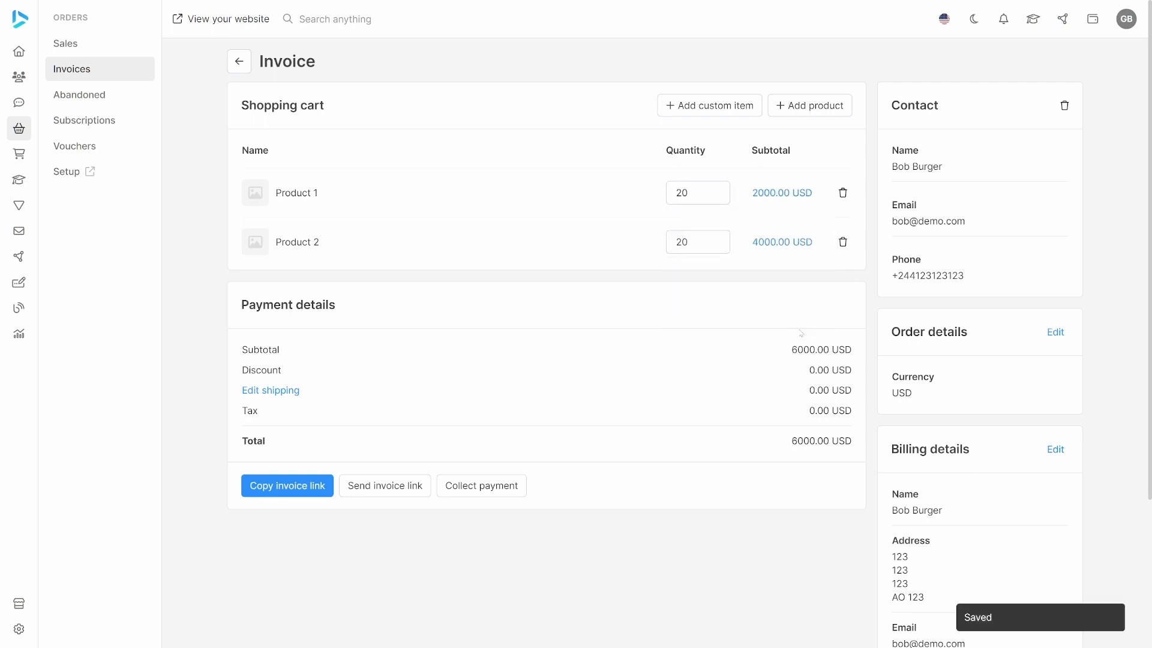
# Collect a cash payment of 6000.00 USD for the invoice and confirm recording it.
pyautogui.click(482, 486)
pyautogui.click(502, 301)
pyautogui.click(483, 334)
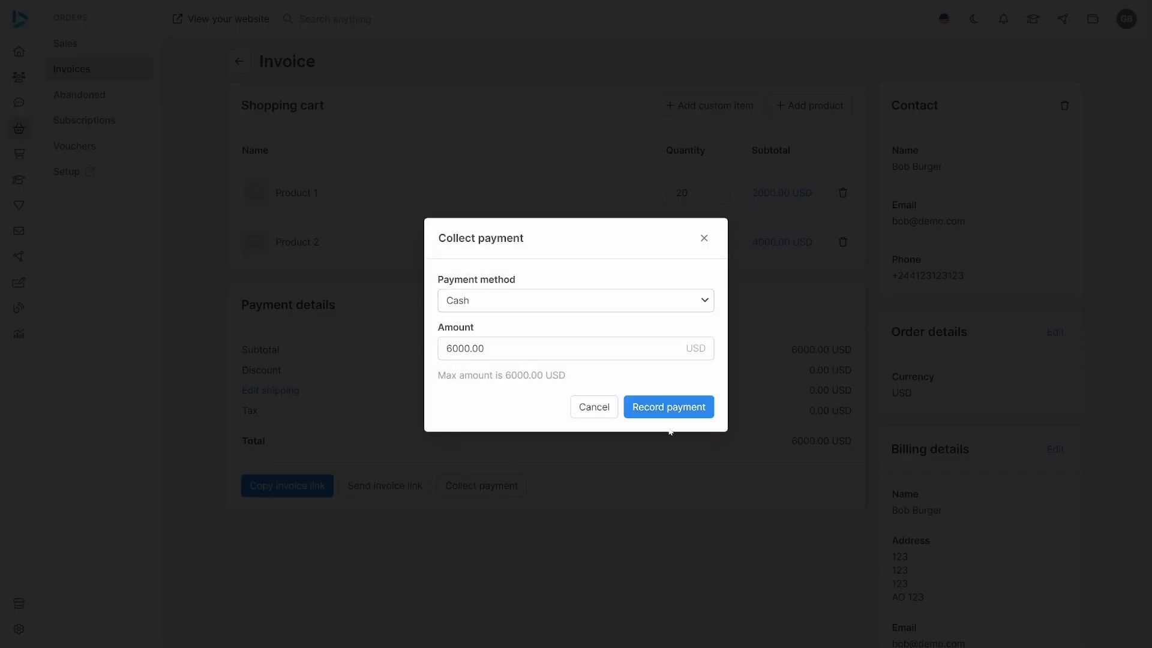
pyautogui.click(668, 407)
pyautogui.click(671, 360)
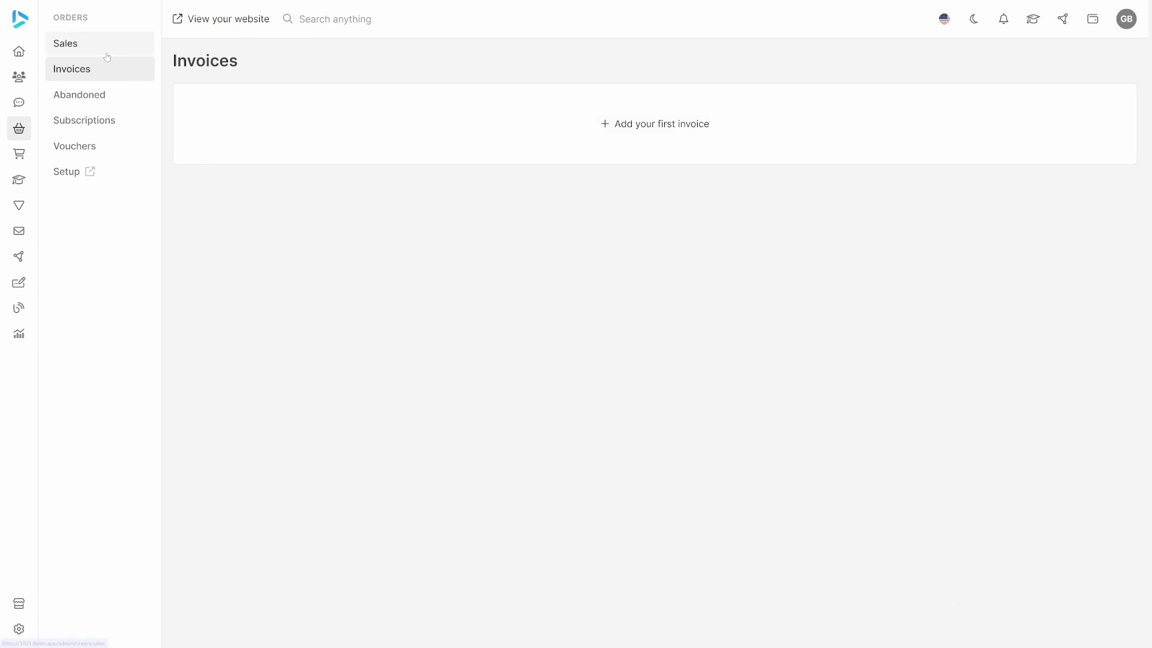
# Open order 6 from the sales list, check the assigned warehouse in the details of Product 1 and Product 2, and return to the list.
pyautogui.click(75, 47)
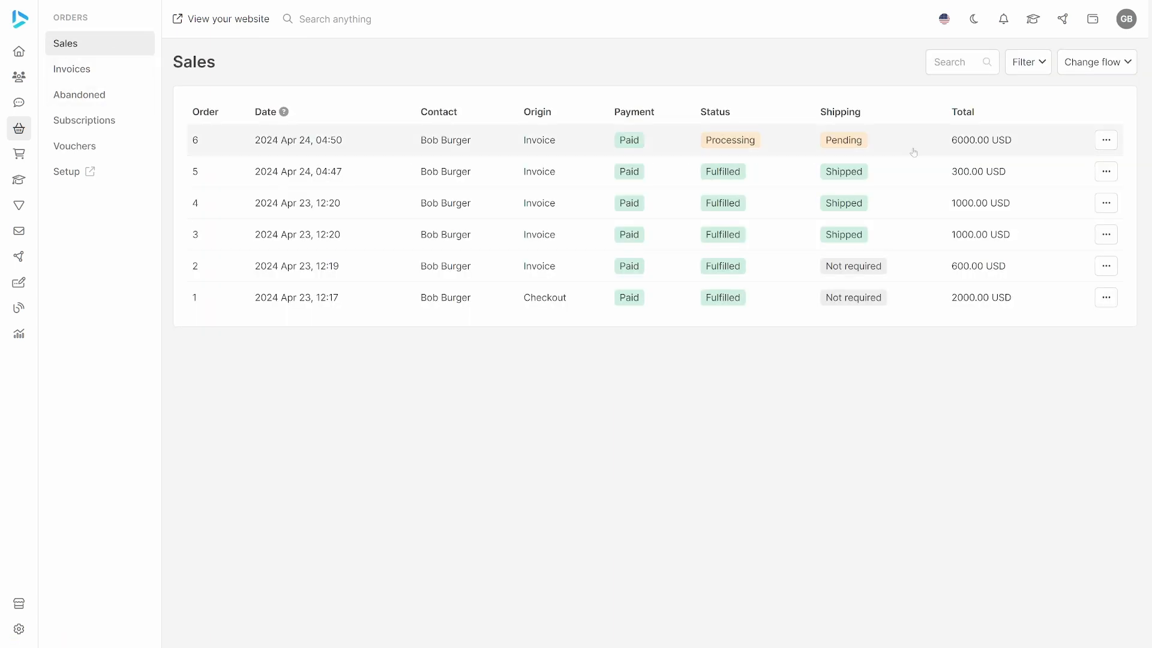
pyautogui.click(381, 144)
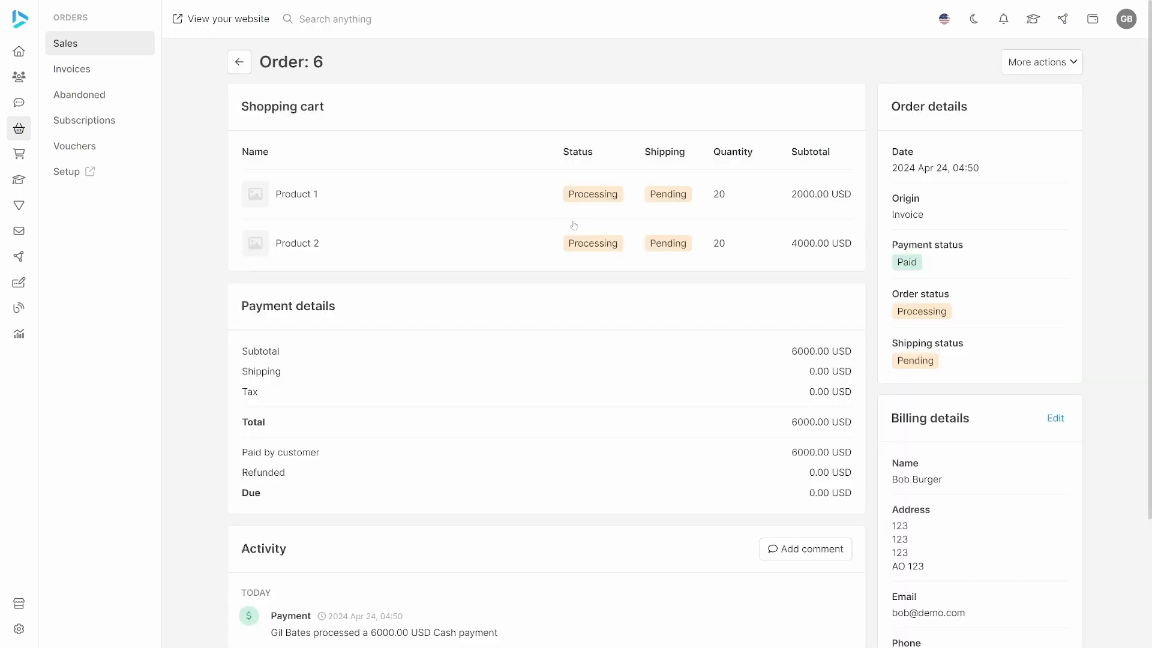
pyautogui.click(603, 198)
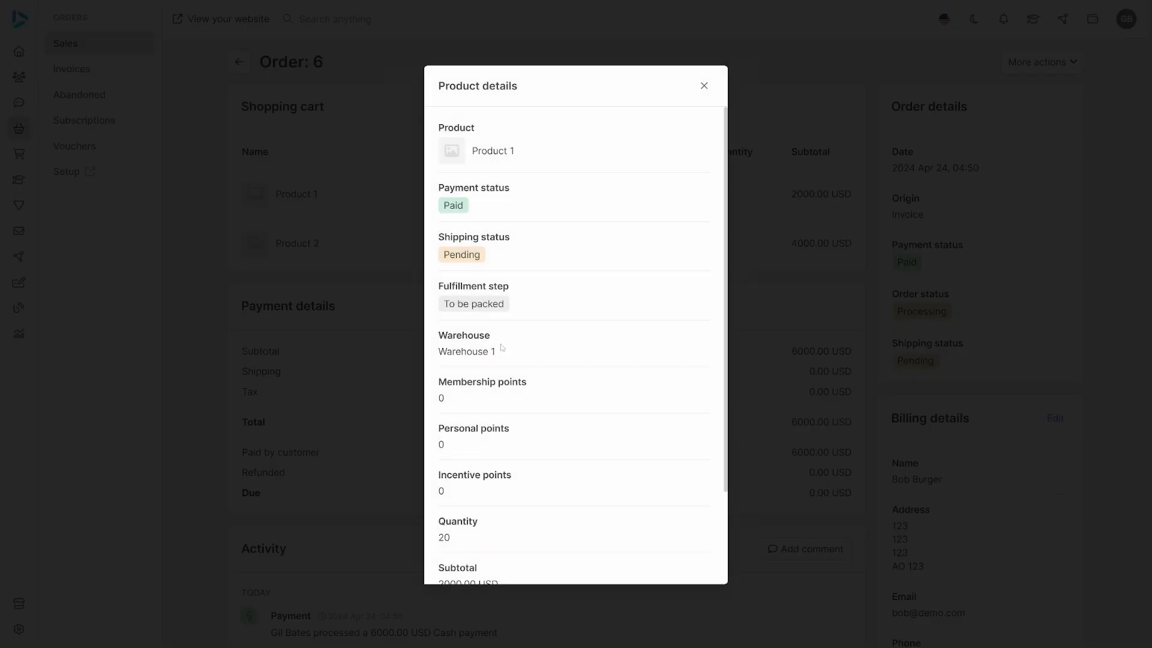
pyautogui.click(703, 86)
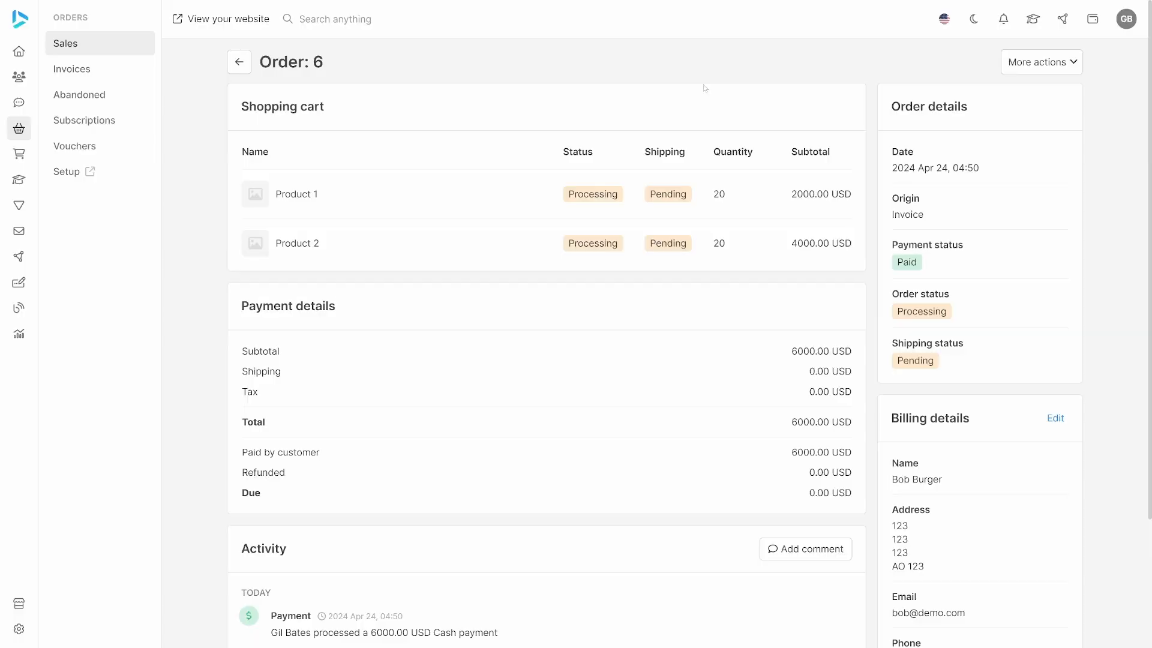
pyautogui.click(577, 240)
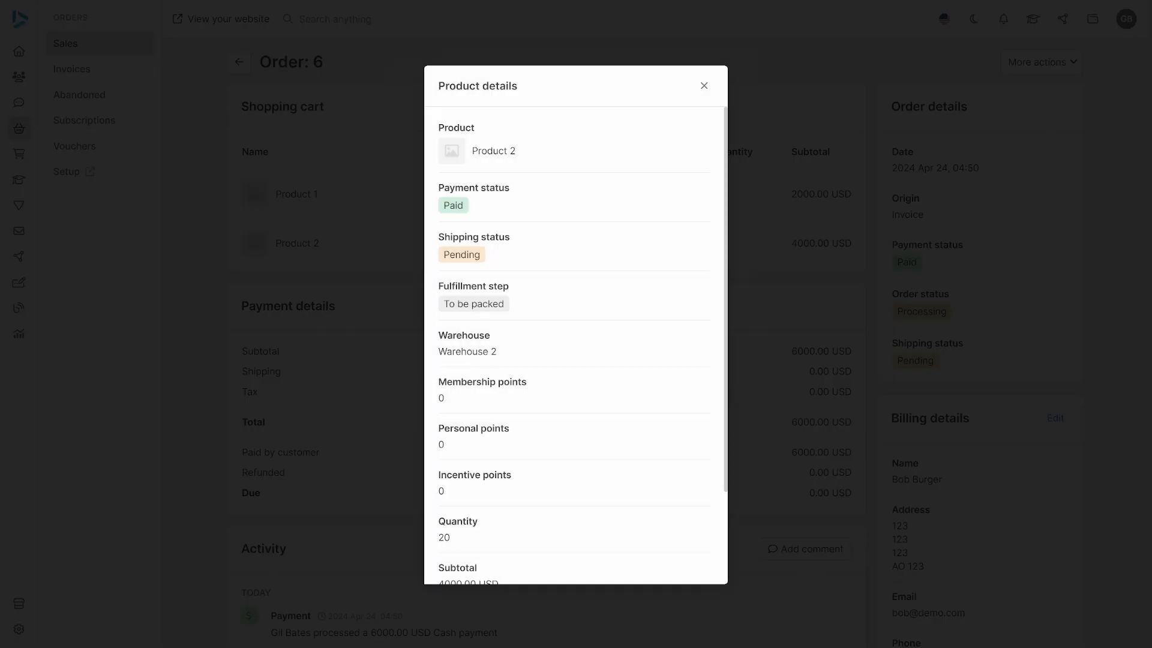
pyautogui.click(703, 86)
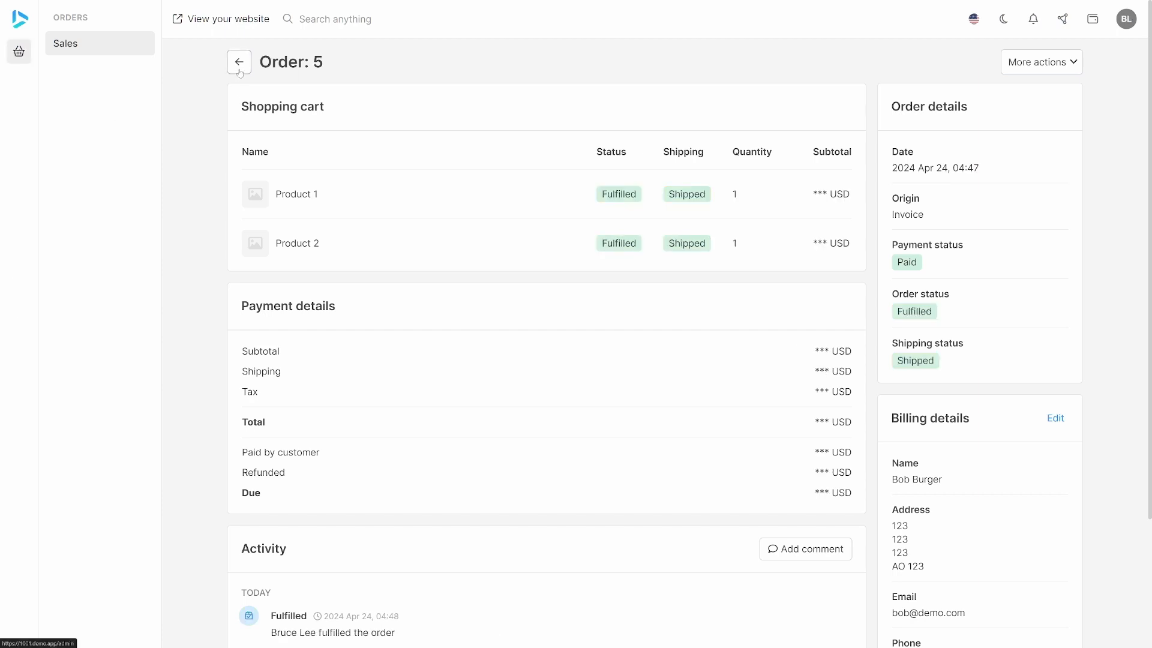
pyautogui.click(239, 67)
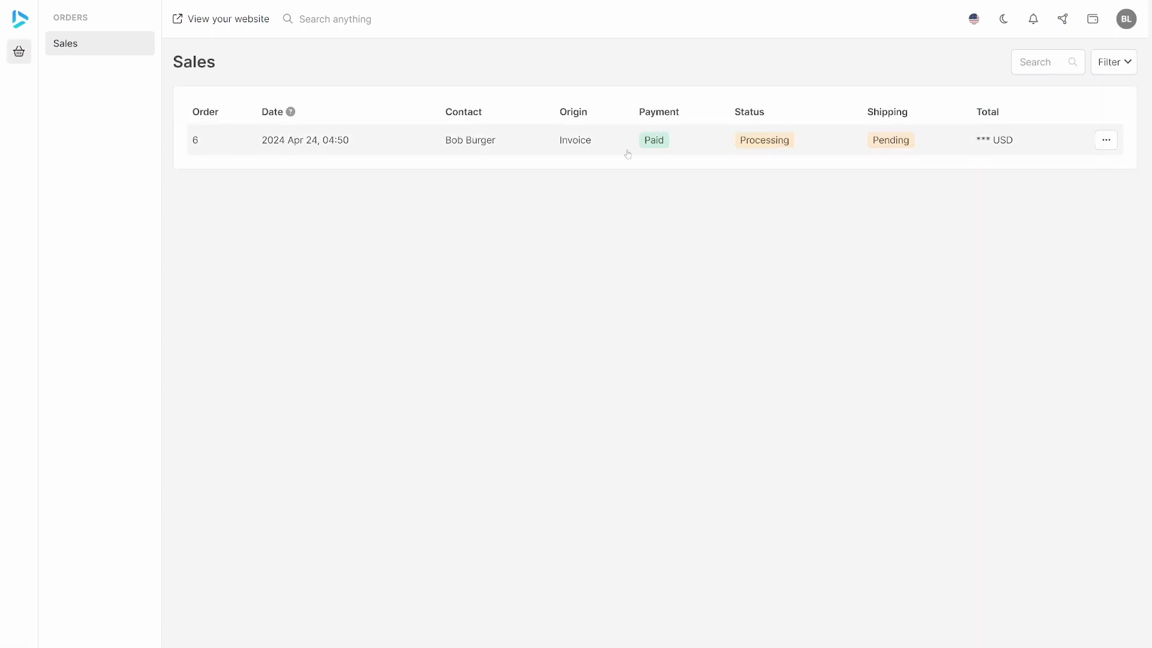
# In the Warehouse 2 staff member's account, open order 6 and fulfill its Product 2 portion.
pyautogui.click(513, 143)
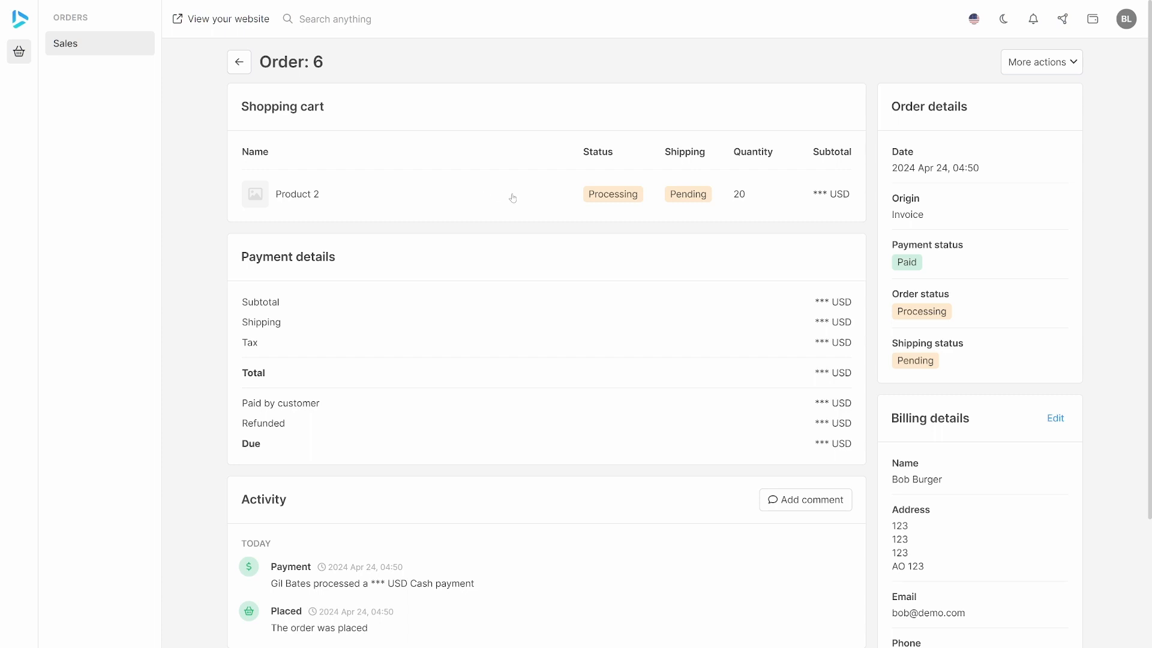
pyautogui.click(1056, 66)
pyautogui.click(1023, 96)
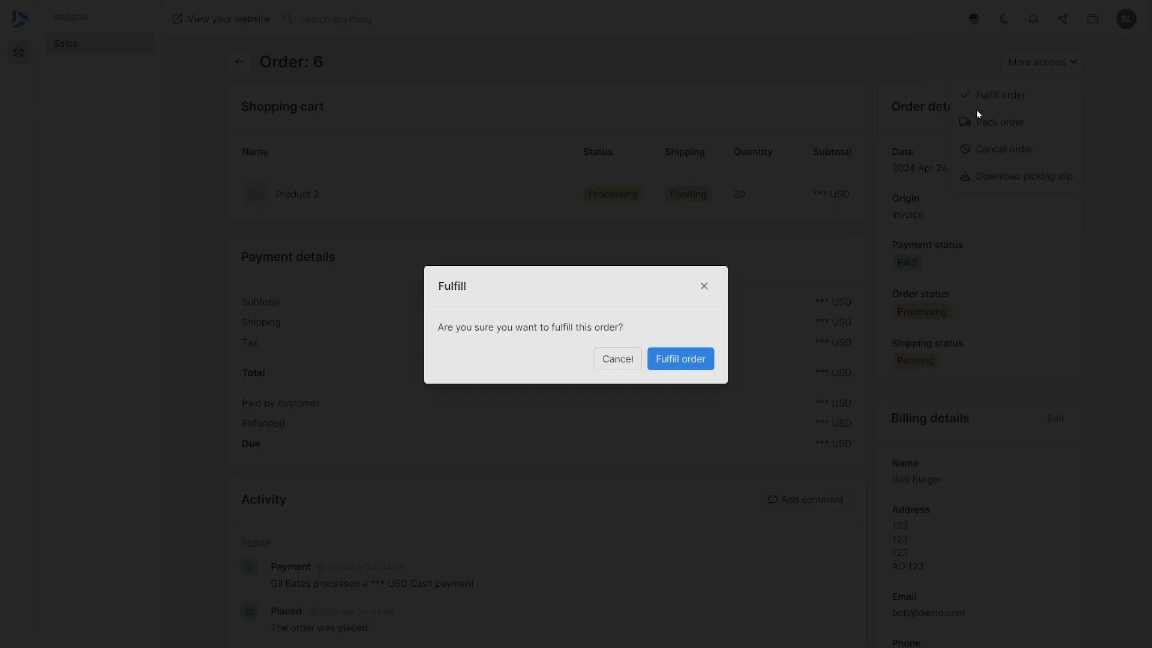
pyautogui.click(690, 358)
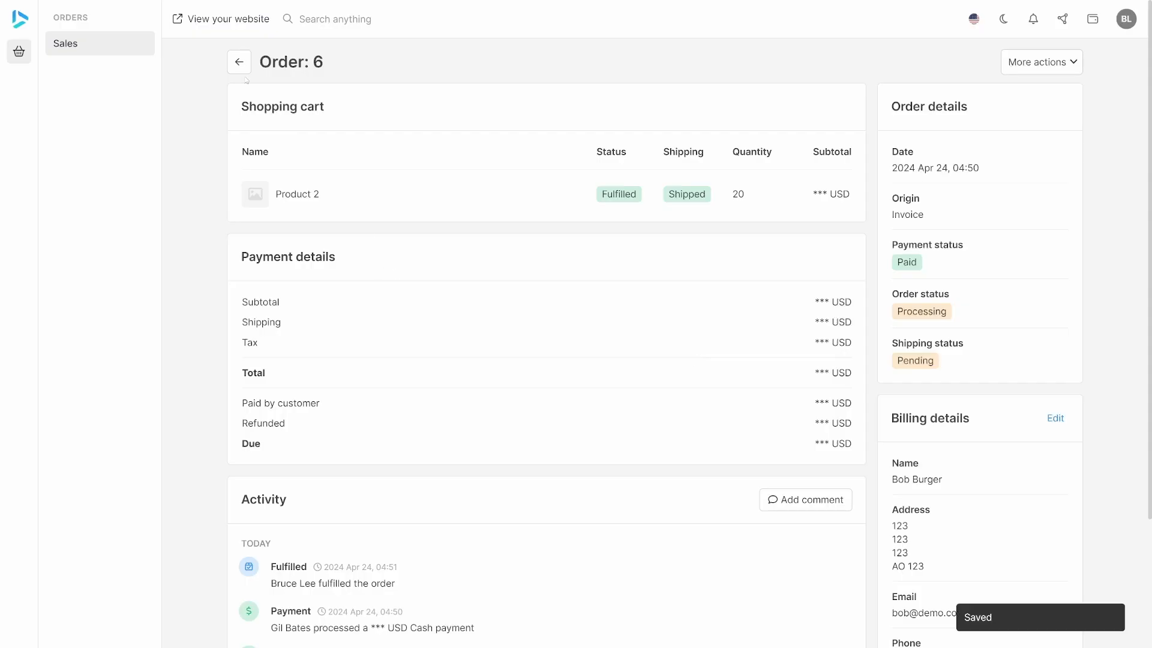
# Check the staff member's sales list, and reopen order 6 in the admin account to review its status.
pyautogui.click(242, 66)
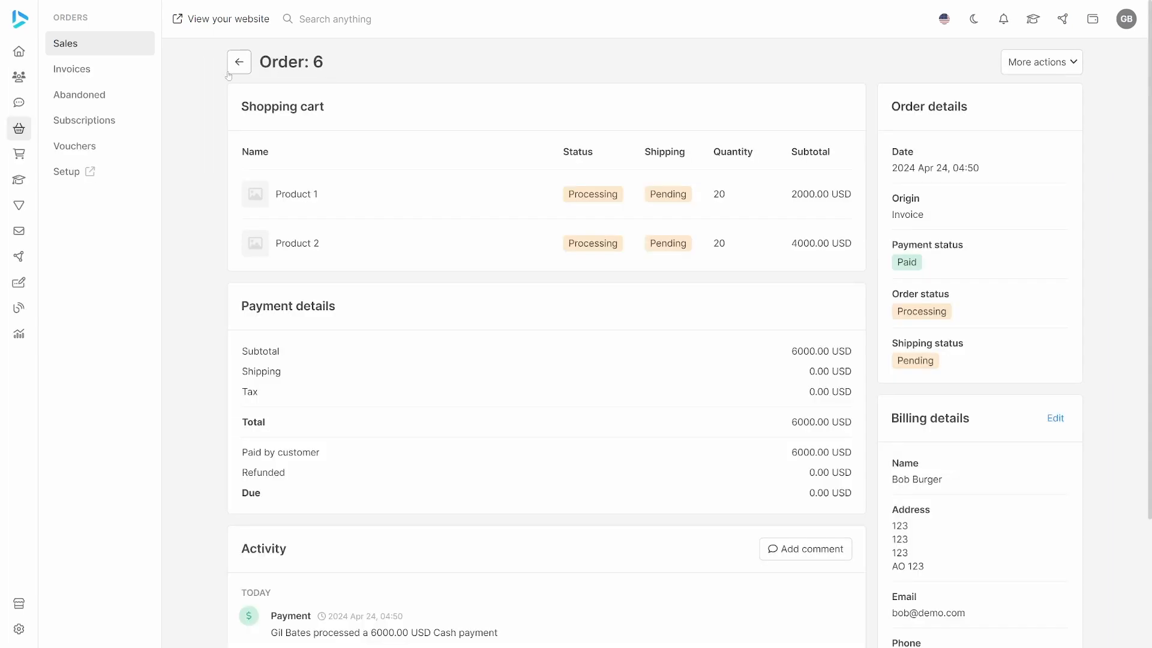
pyautogui.click(235, 63)
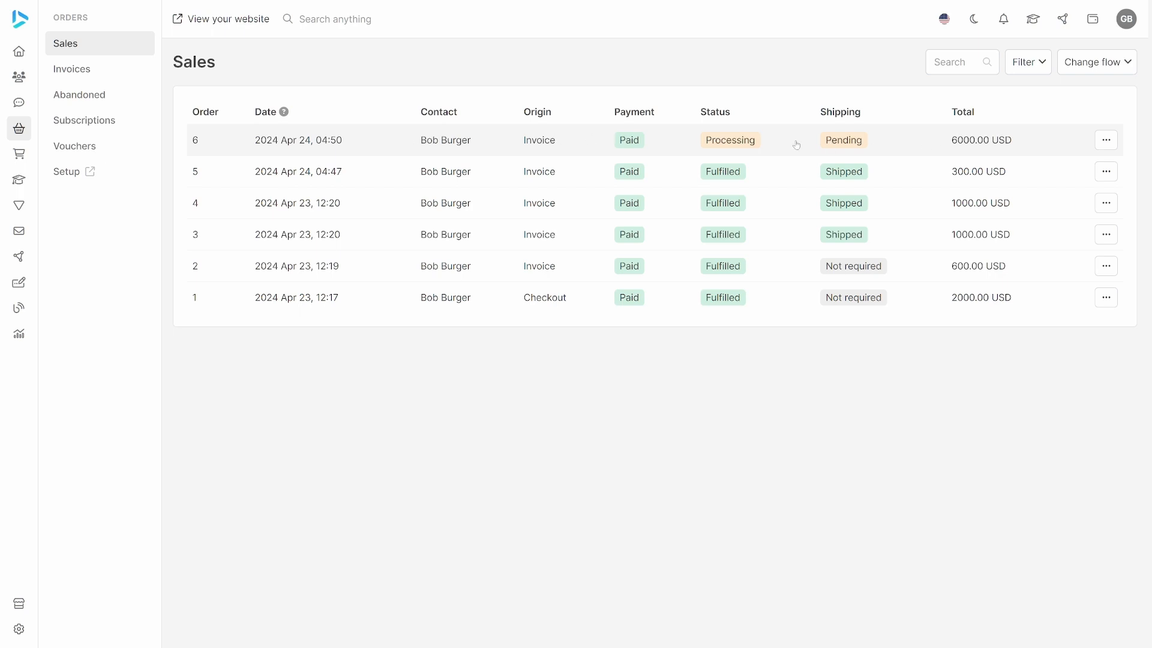
pyautogui.click(681, 145)
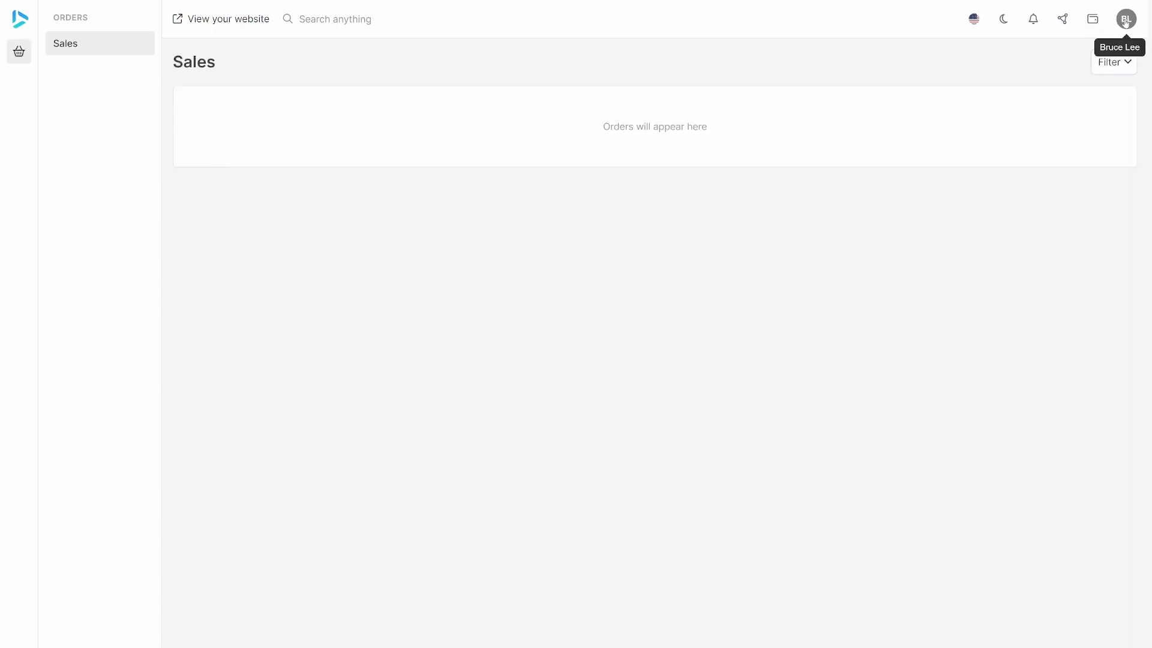
# Log out of the current staff account and log in as the other warehouse staff member with their e-mail and account password.
pyautogui.click(1126, 18)
pyautogui.click(1104, 56)
pyautogui.click(571, 303)
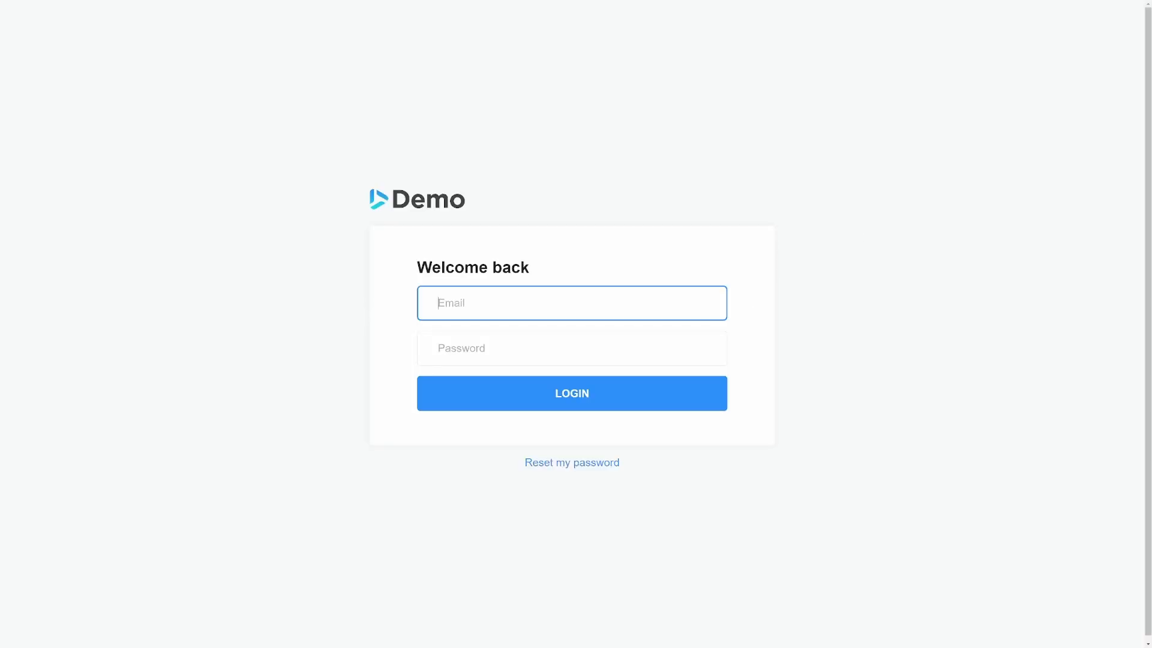
pyautogui.write('bill@demo.com')
pyautogui.press('Tab')
pyautogui.write('123456')
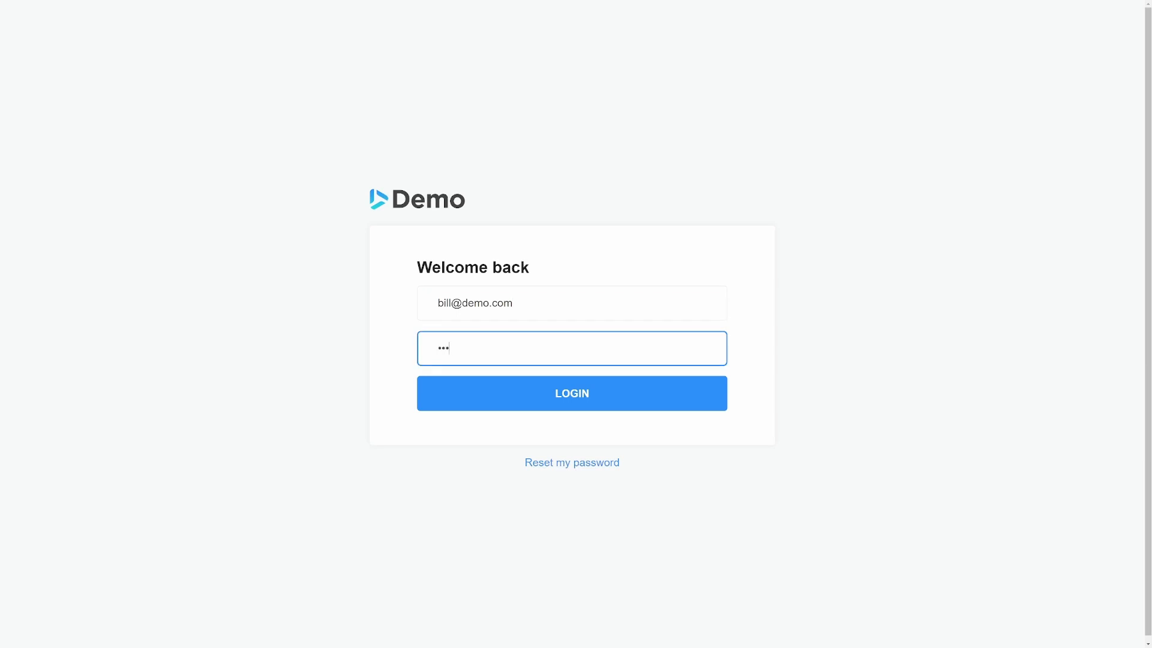
pyautogui.click(573, 397)
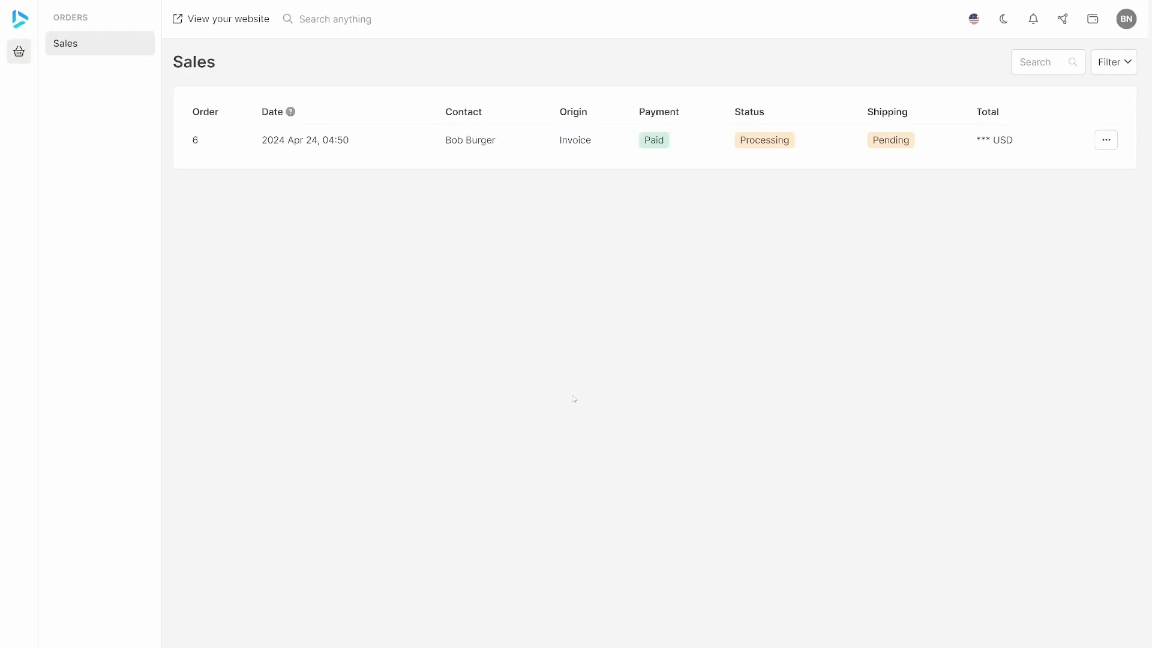
# In the second staff member's account, open order 6 and fulfill its Product 1 portion.
pyautogui.click(413, 152)
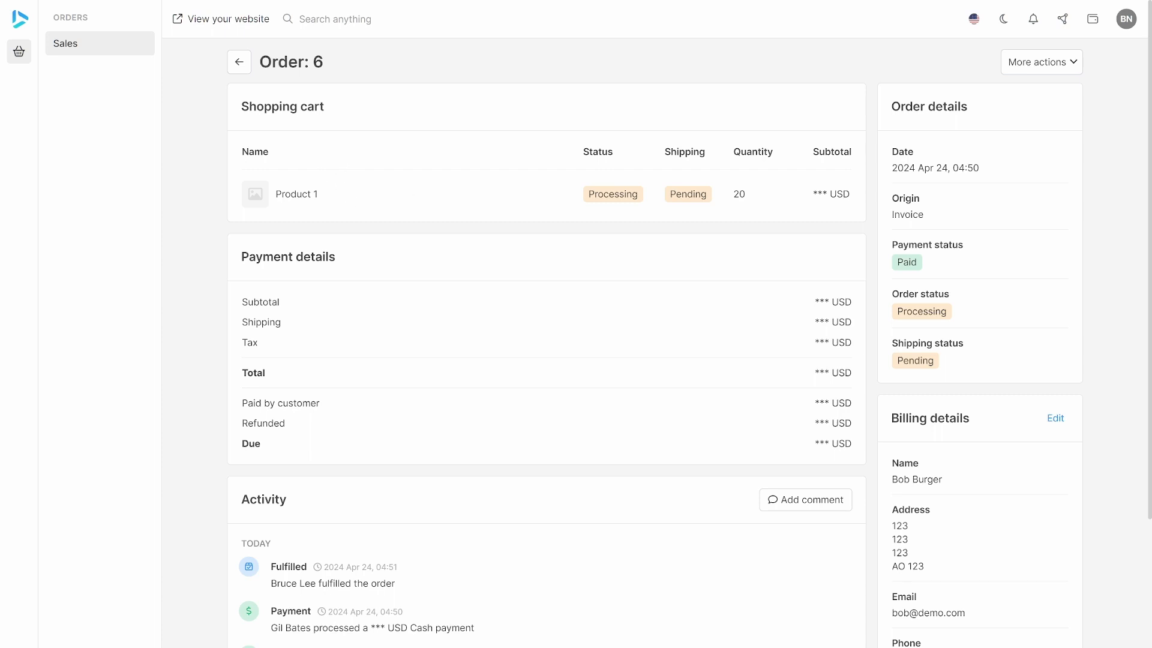
pyautogui.click(1035, 64)
pyautogui.click(992, 96)
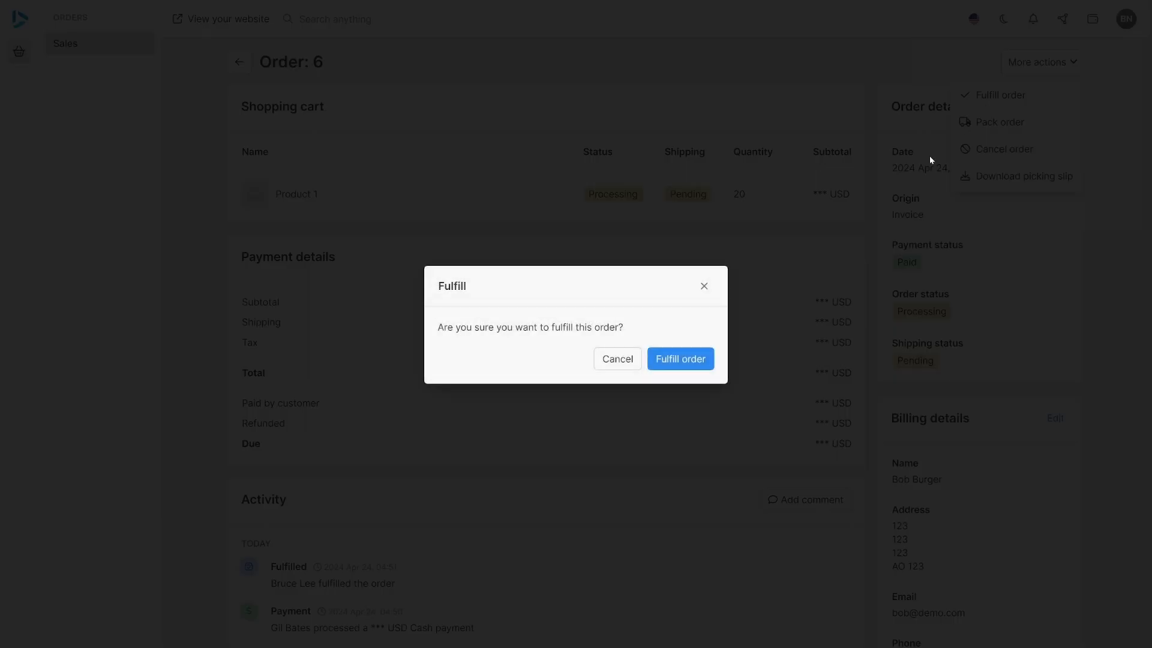
pyautogui.click(668, 358)
# Check the second staff member's sales list, and open order 6 in the admin account to review each product's fulfillment and shipping status.
pyautogui.click(239, 62)
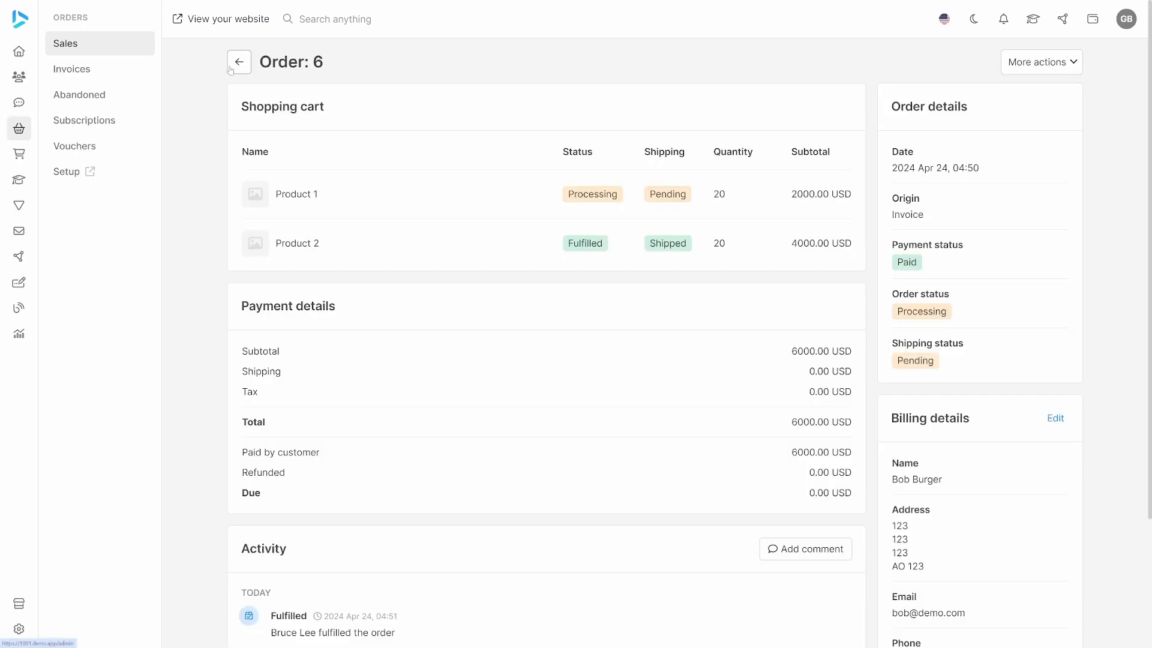
pyautogui.click(239, 62)
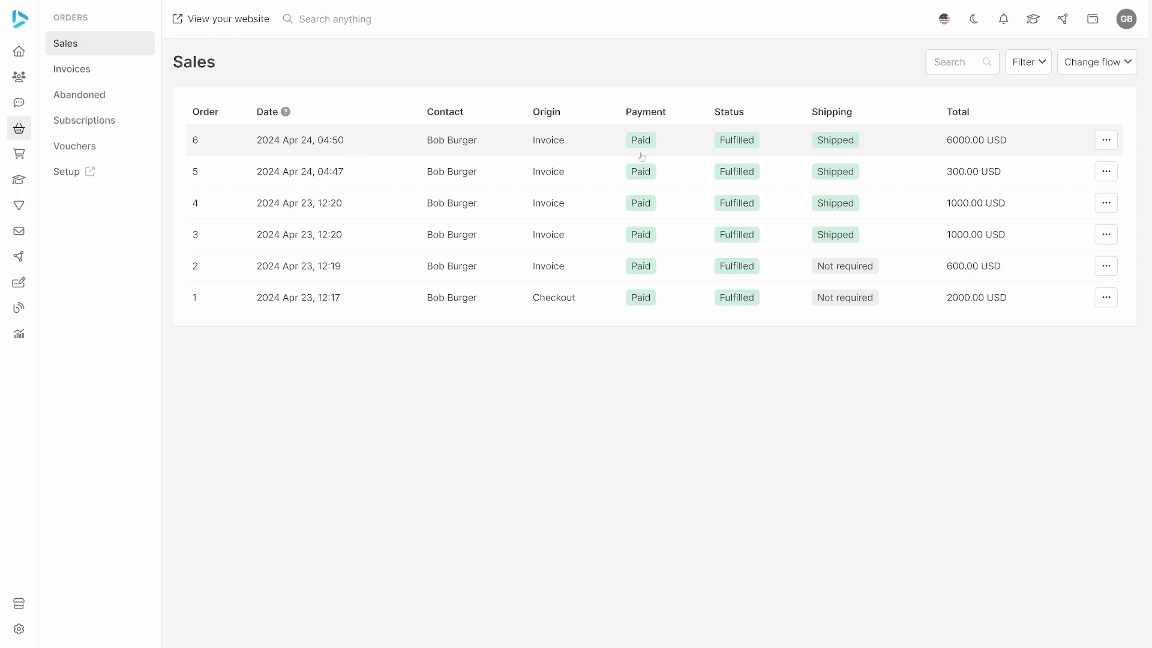
pyautogui.click(571, 144)
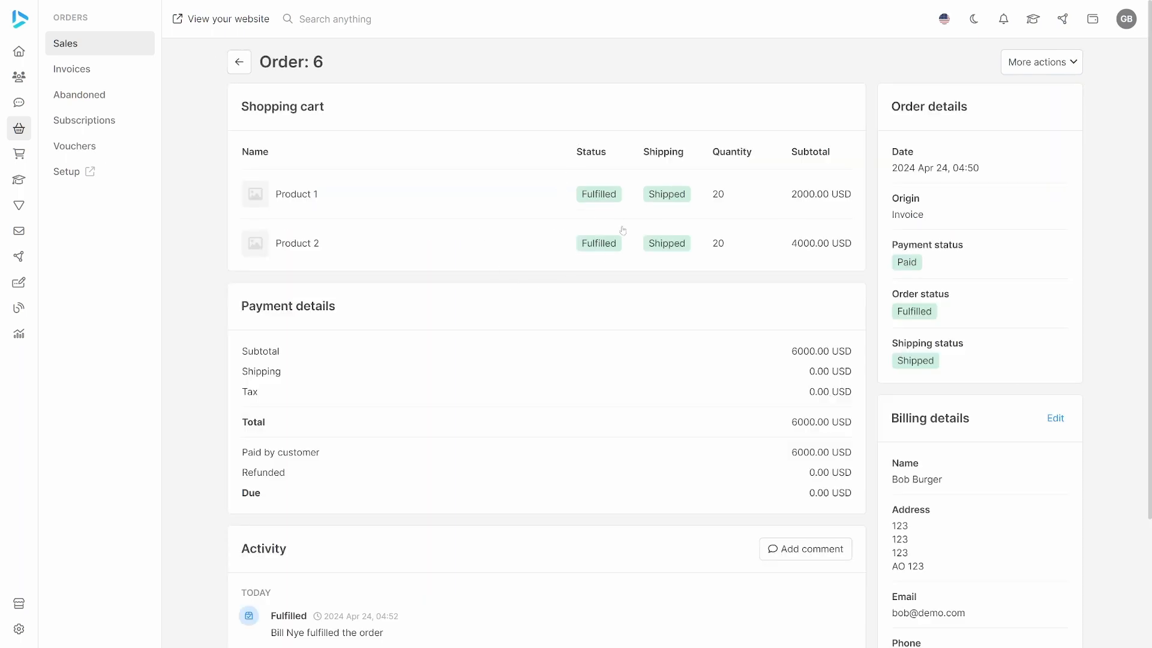